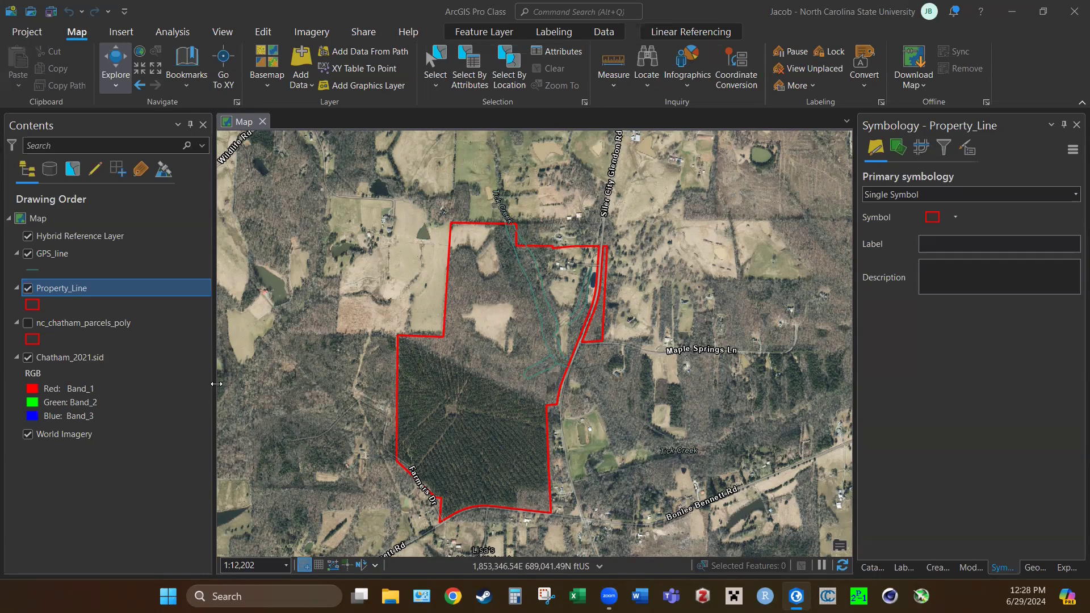
Open the Property_Line layer's attribute table in a taller pane and look through its columns.
left_click(56, 291)
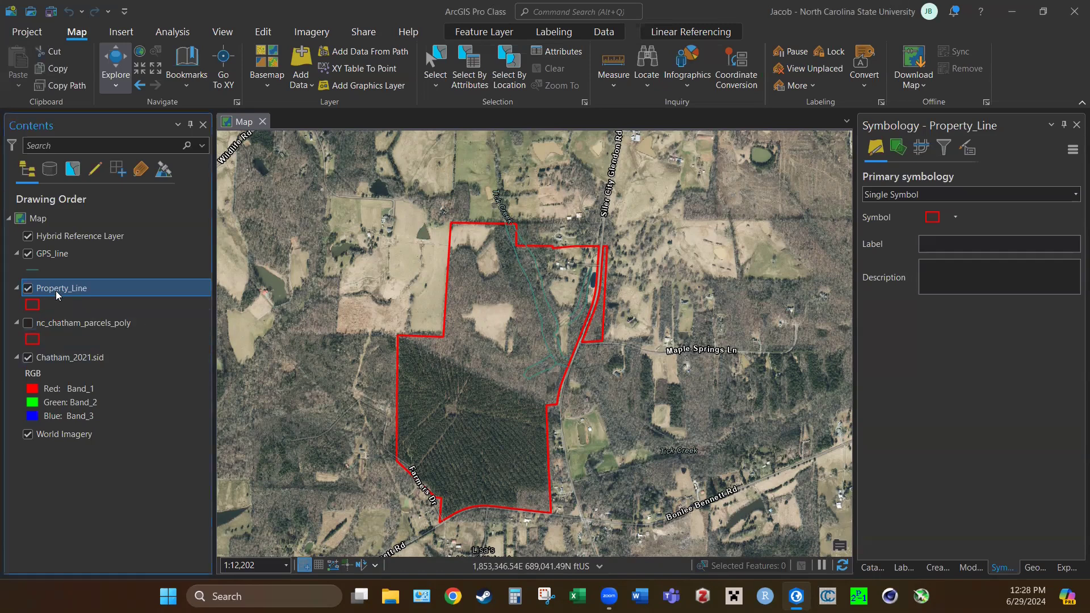
left_click(88, 318)
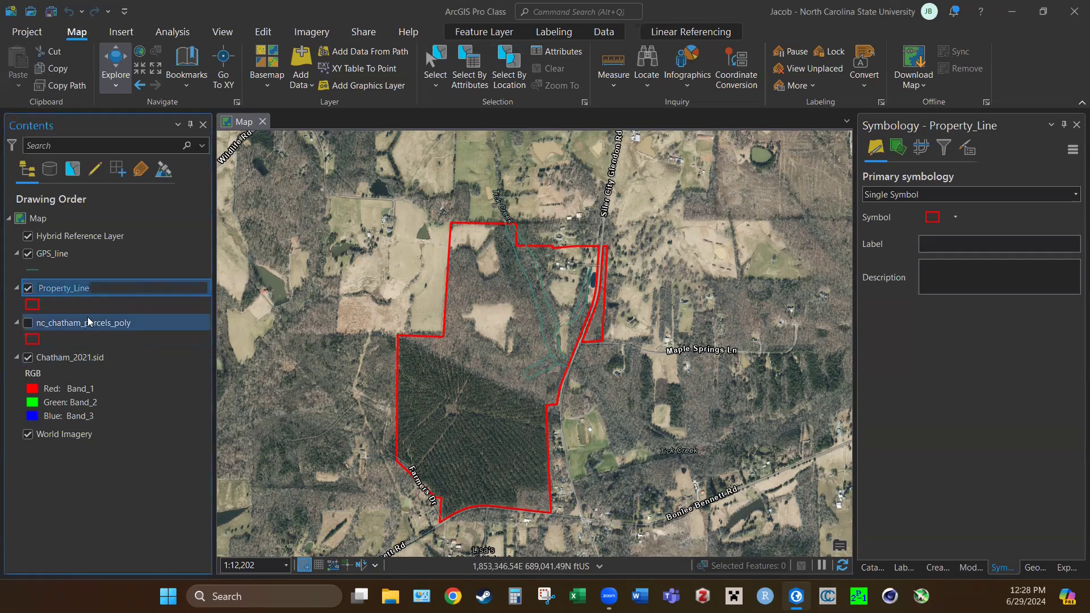
left_click(59, 291)
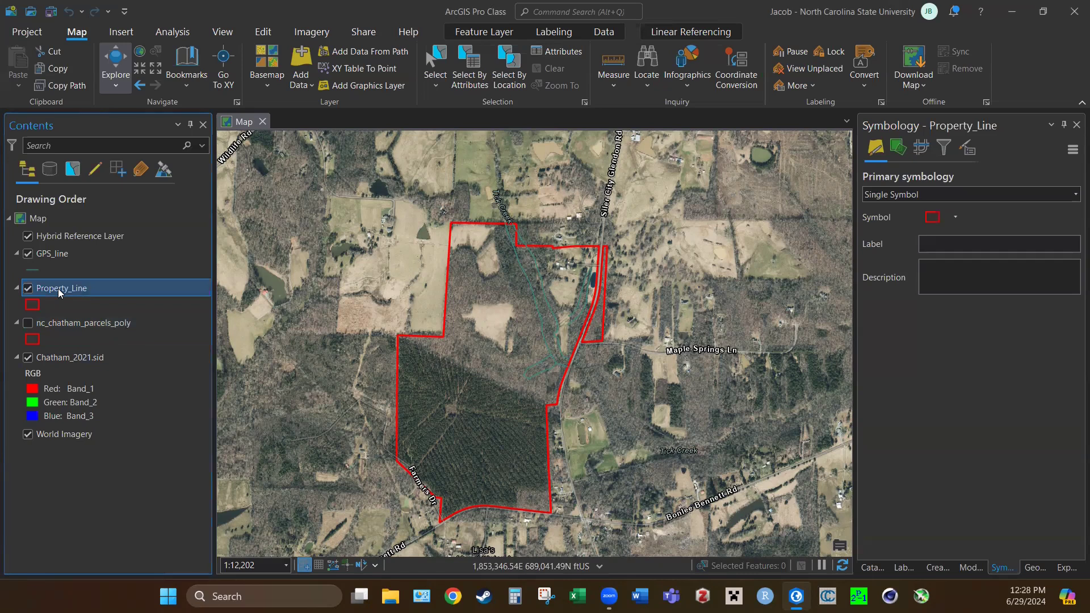
right_click(59, 291)
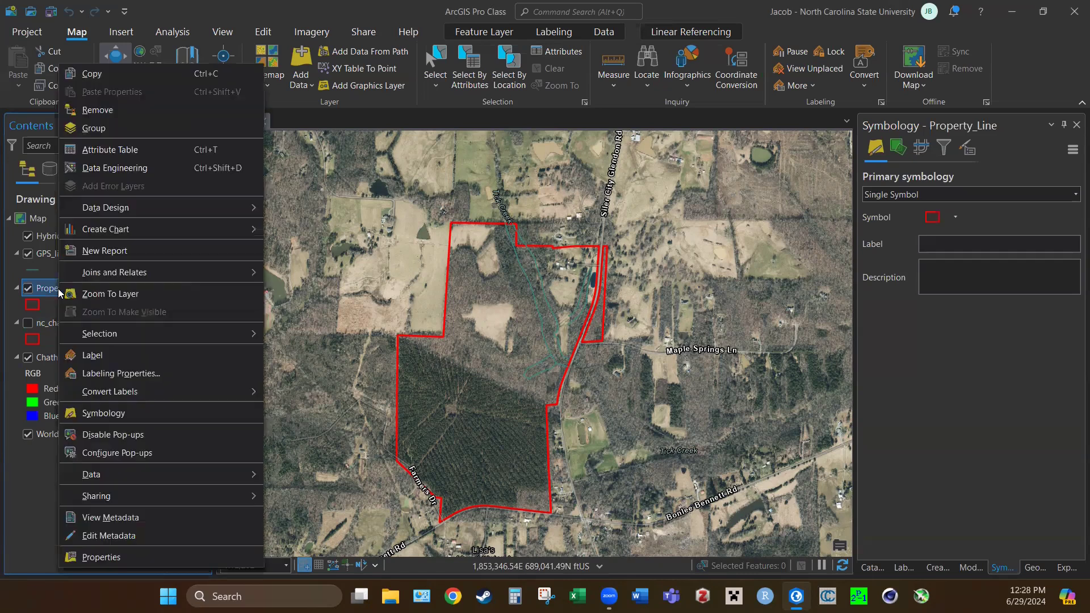
left_click(107, 150)
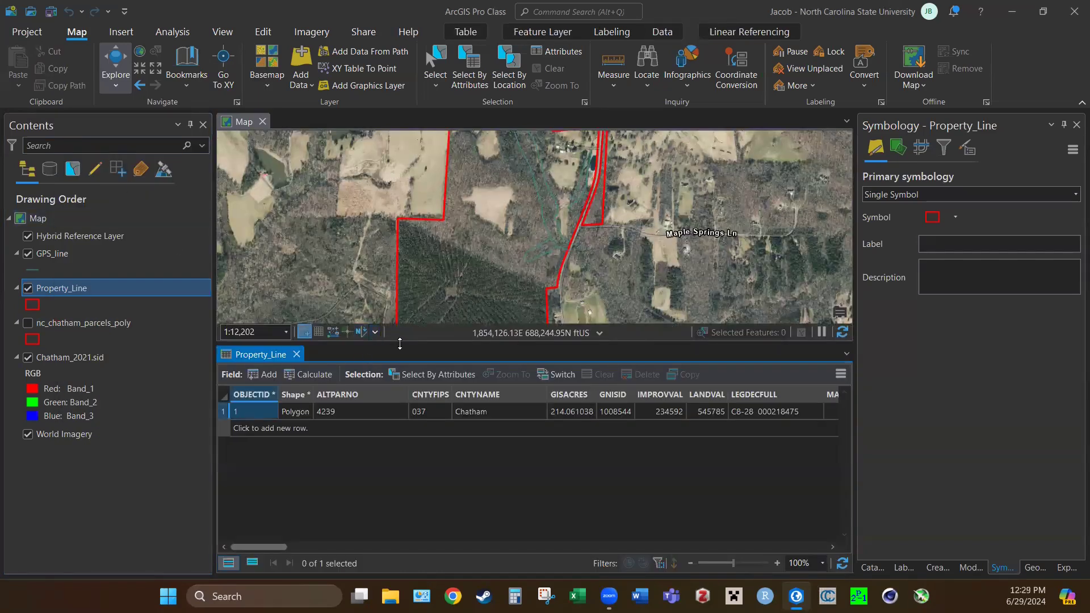
left_click_drag(400, 344, 383, 267)
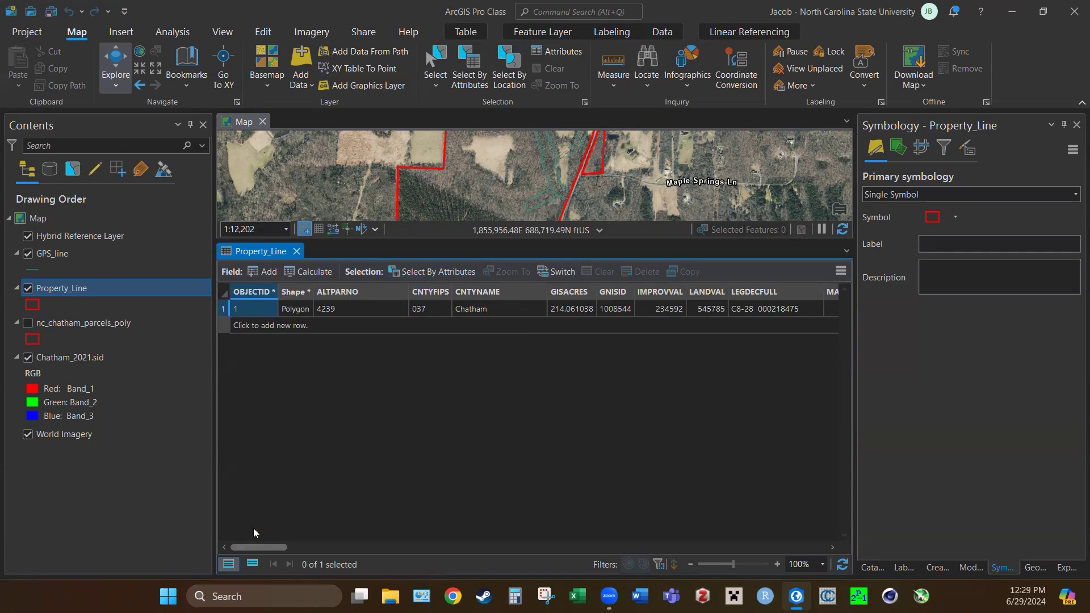
left_click_drag(264, 548, 435, 563)
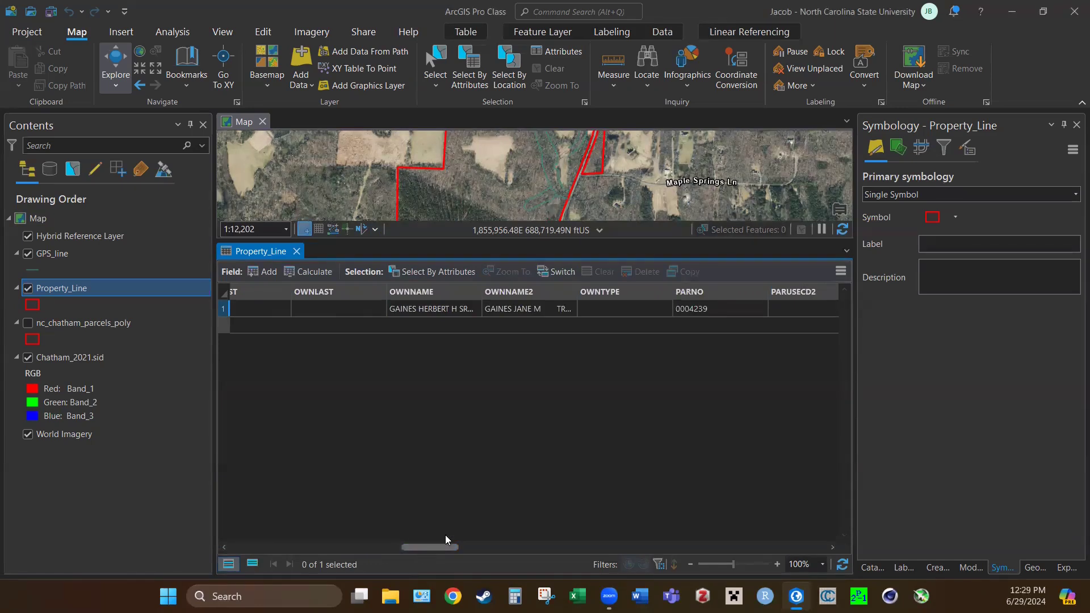
left_click_drag(446, 544, 253, 549)
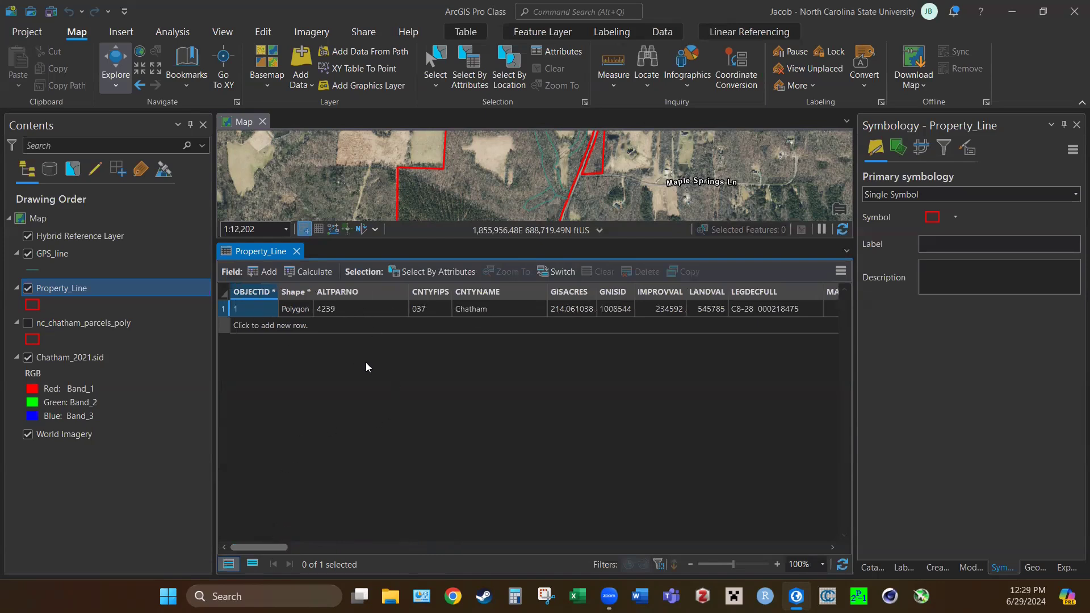
Open the field design view of the Property_Line layer and look through its list of fields.
right_click(65, 288)
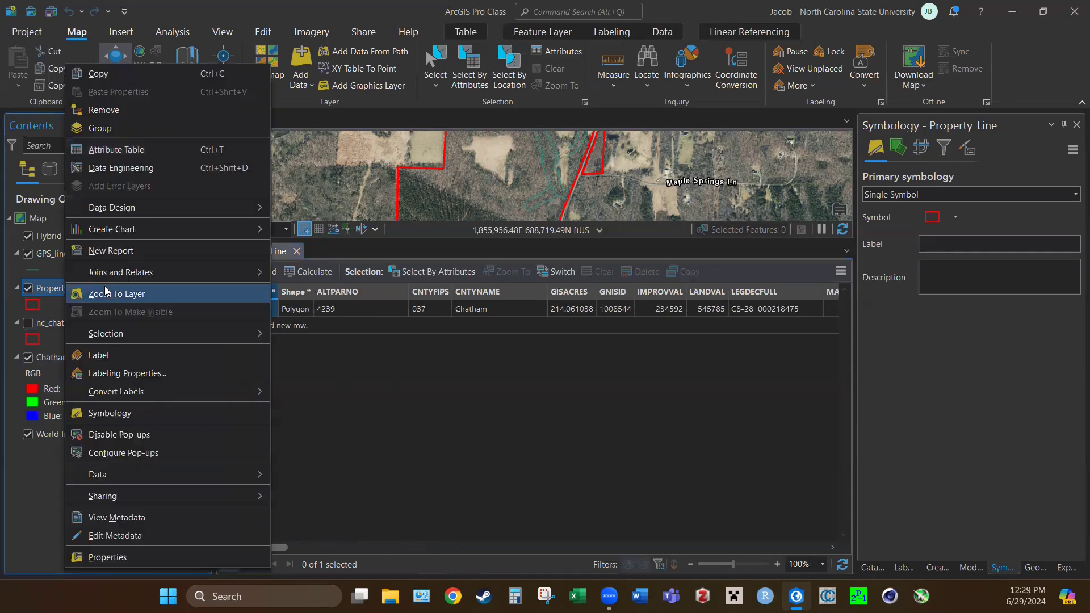
mouse_move(142, 210)
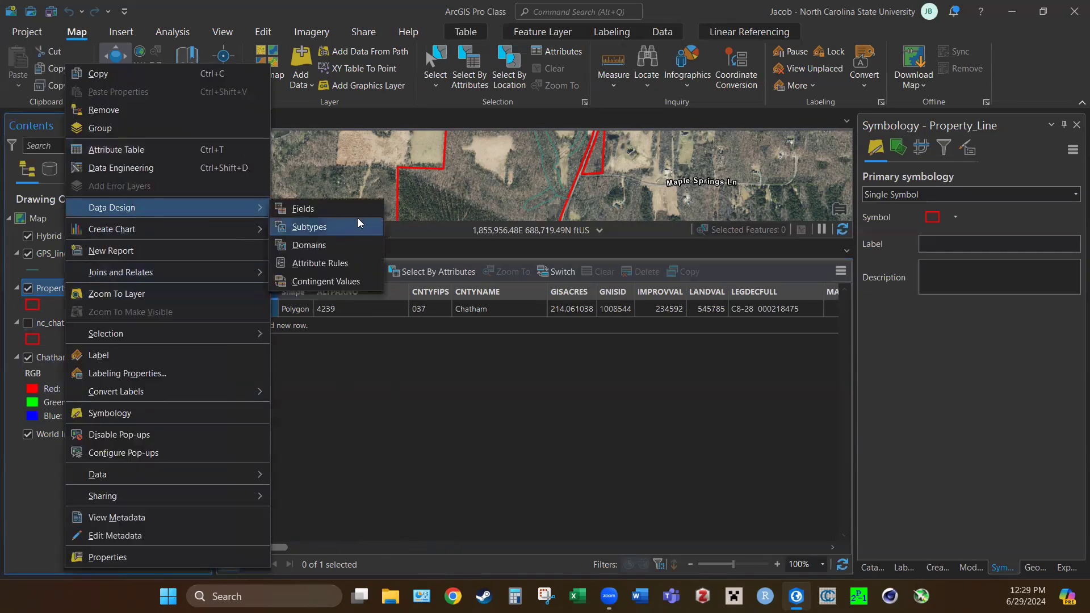
left_click(321, 208)
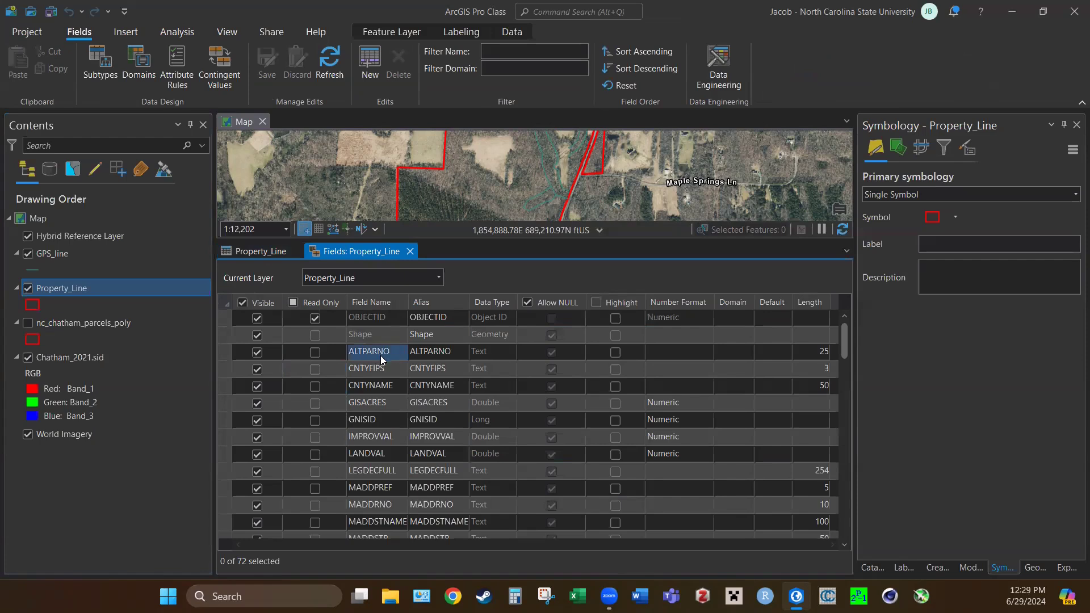
scroll(377, 422, "down", 5)
scroll(370, 477, "down", 6)
scroll(371, 479, "up", 8)
scroll(378, 460, "up", 3)
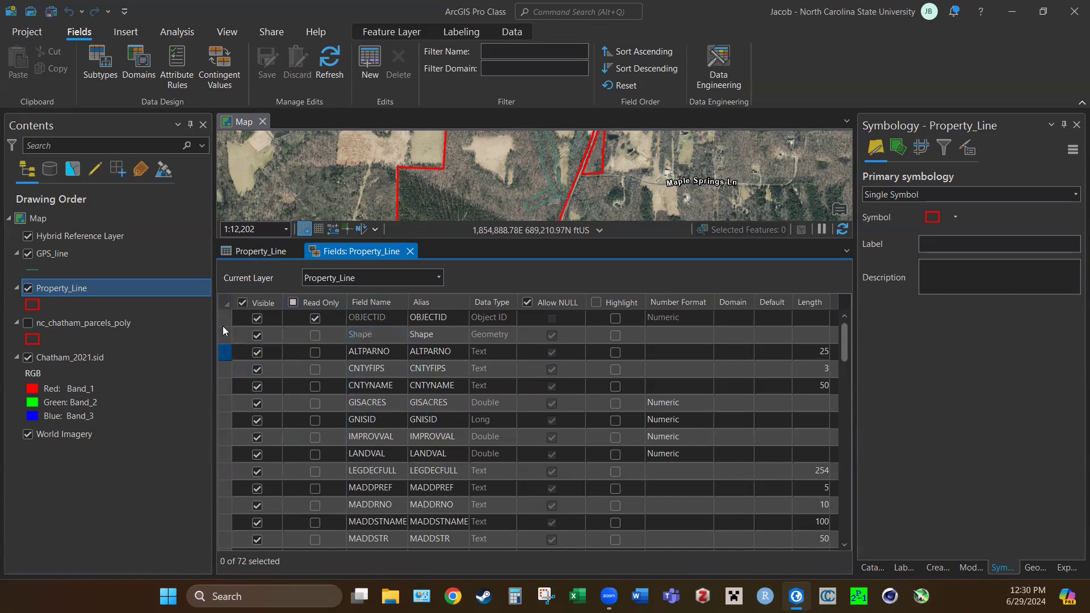
Delete all fields from ALTPARNO through TRANSFDATE in the Property_Line layer and save the field changes.
left_click(227, 356)
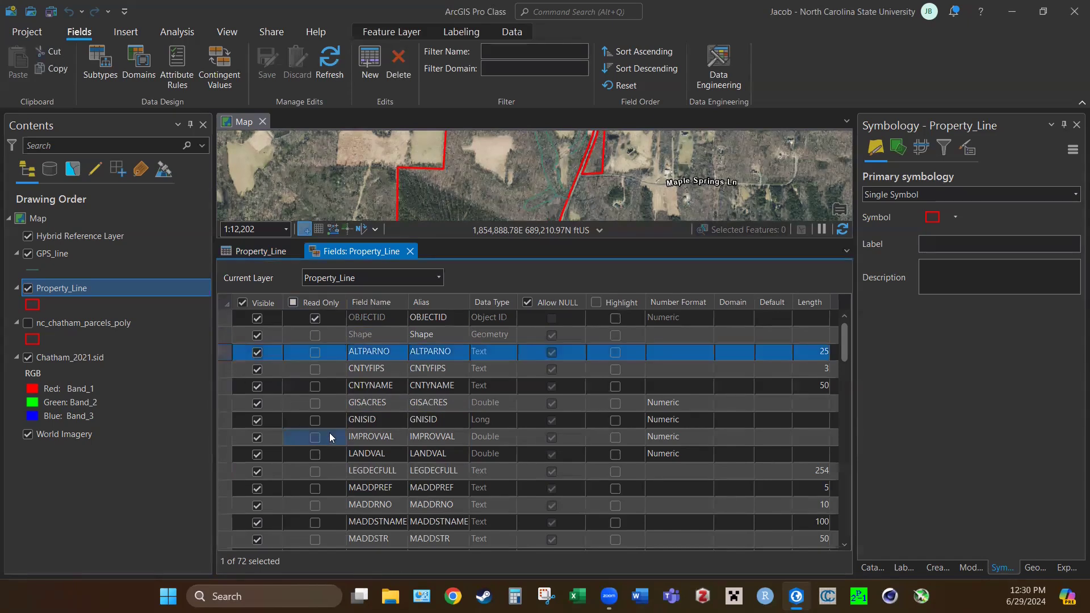
left_click(227, 369)
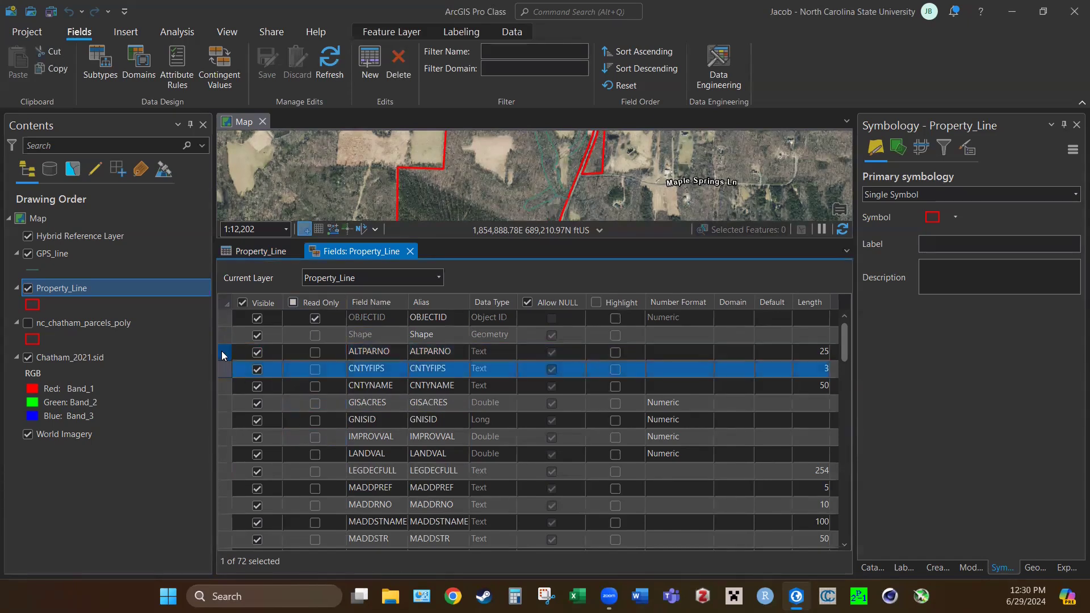
left_click(228, 357)
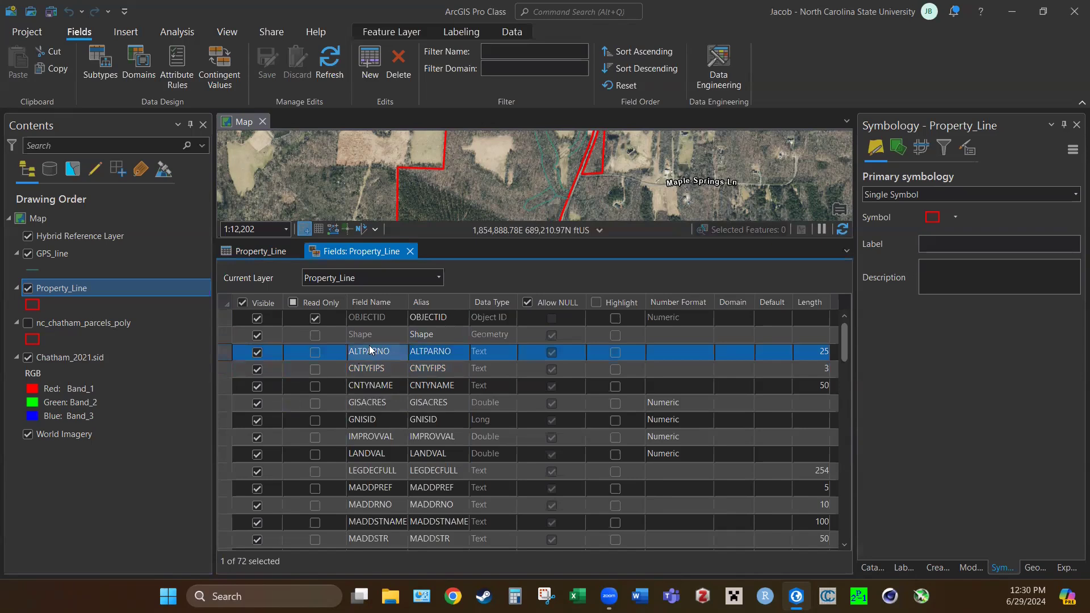
scroll(363, 368, "down", 3)
scroll(361, 375, "down", 10)
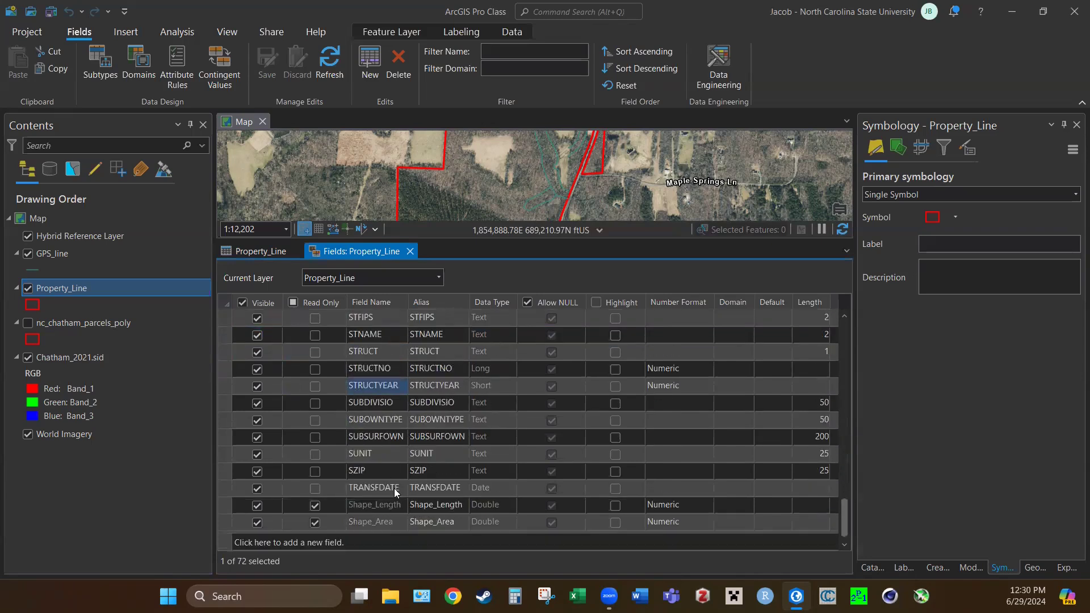
left_click(226, 490, "shift")
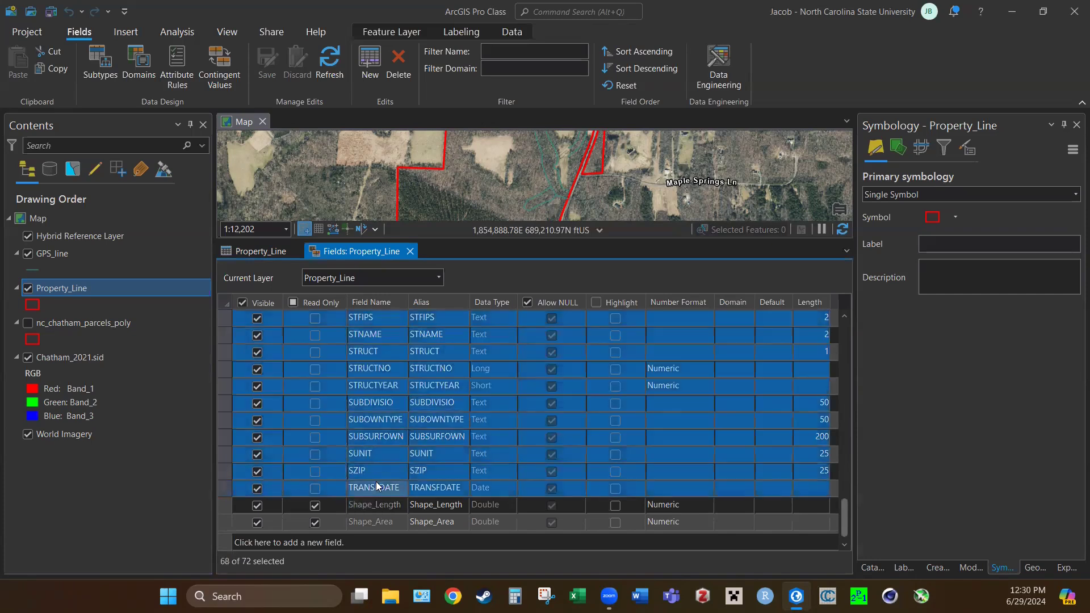
scroll(376, 481, "up", 8)
scroll(376, 481, "up", 12)
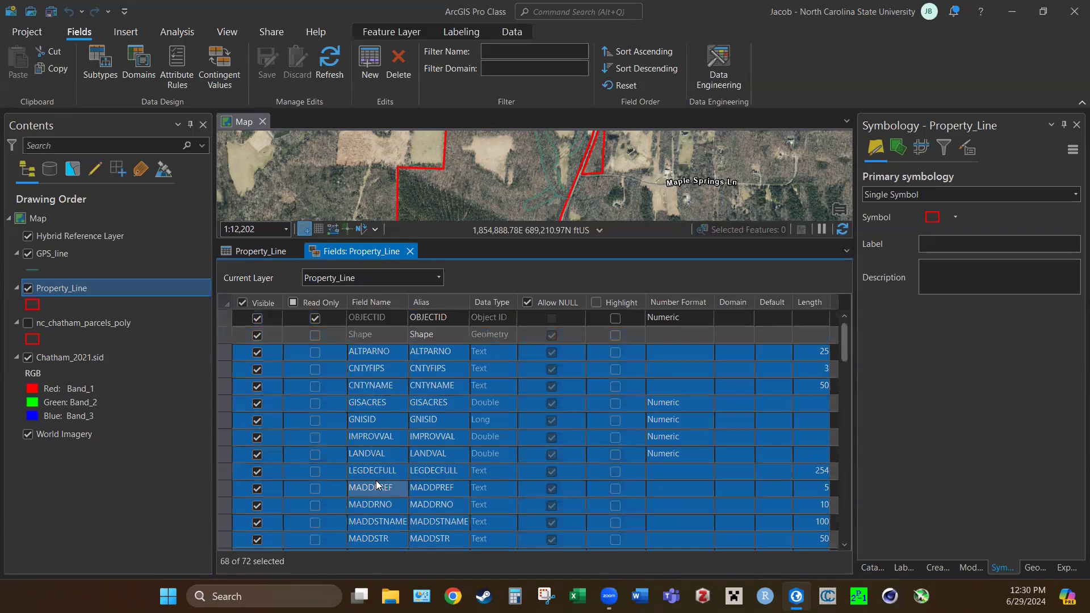
scroll(376, 480, "down", 17)
scroll(376, 480, "down", 4)
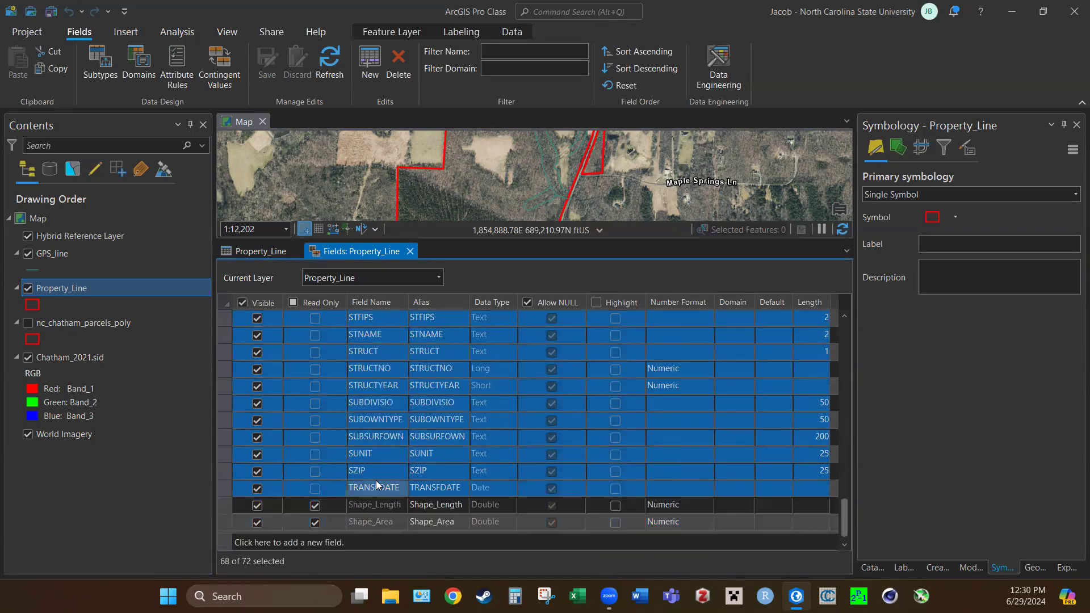
right_click(225, 437)
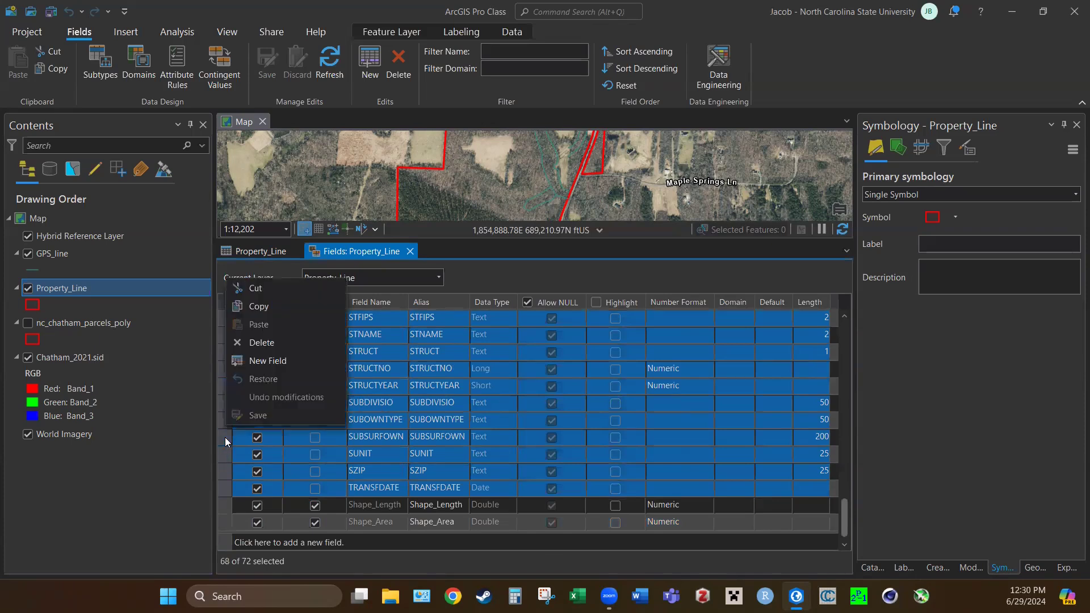
left_click(270, 344)
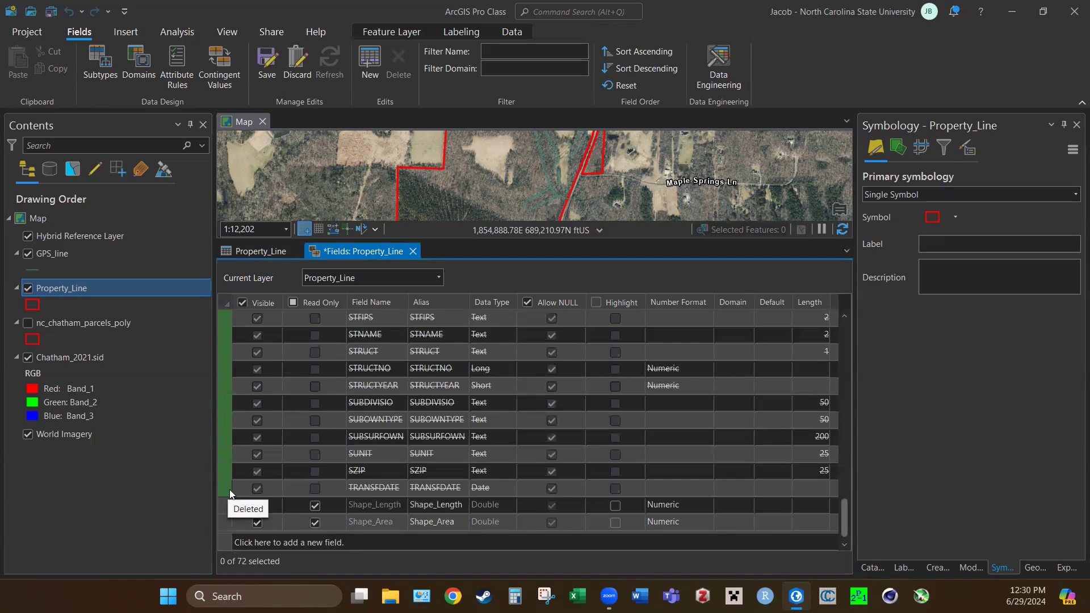
left_click(264, 67)
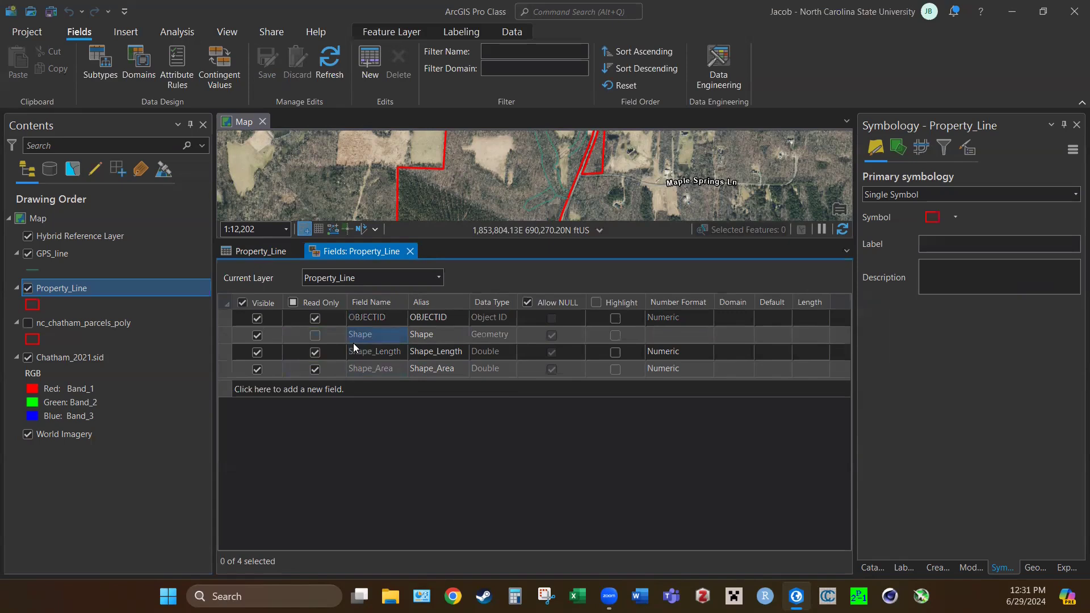
Turn off visibility for the OBJECTID, Shape, Shape_Length and Shape_Area fields.
left_click(257, 318)
left_click(257, 335)
left_click(257, 352)
left_click(257, 369)
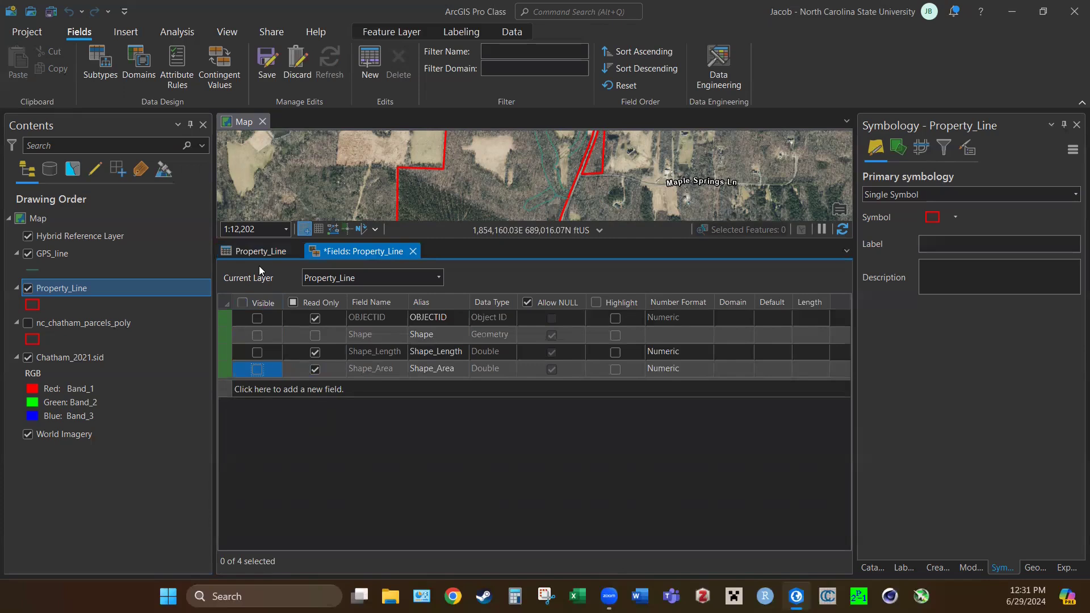
Add a new field named LandownerName with the alias Landowner Name.
left_click(299, 393)
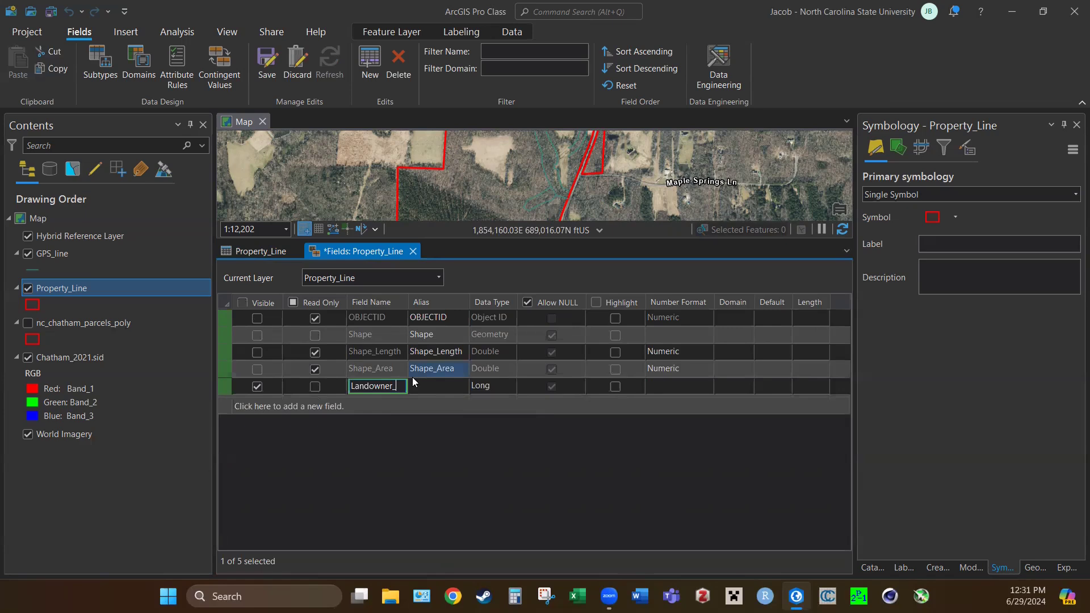
key("BackSpace")
type("Name")
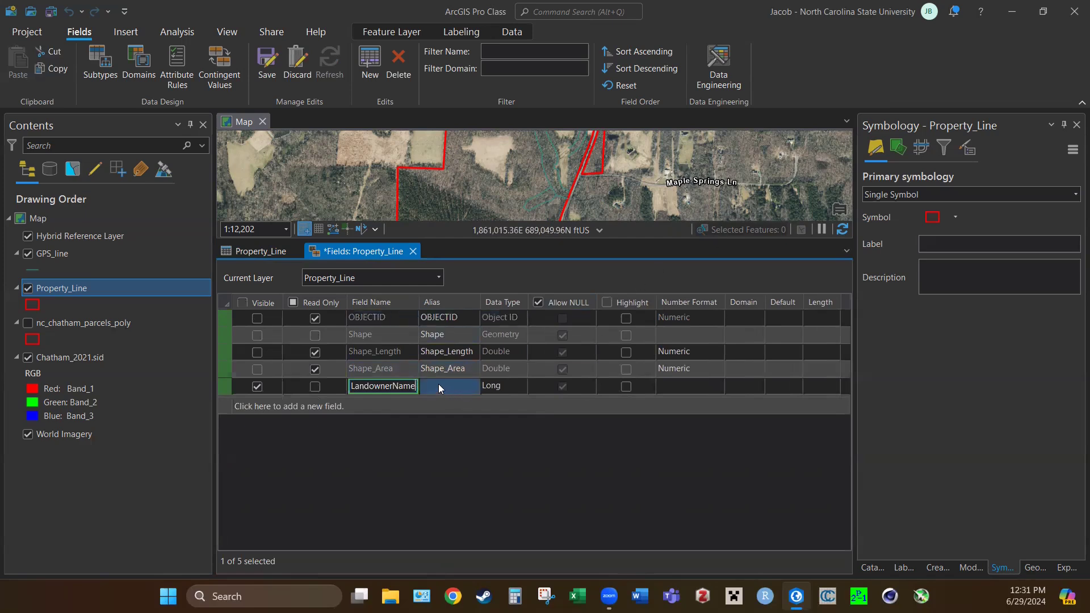
left_click(439, 384)
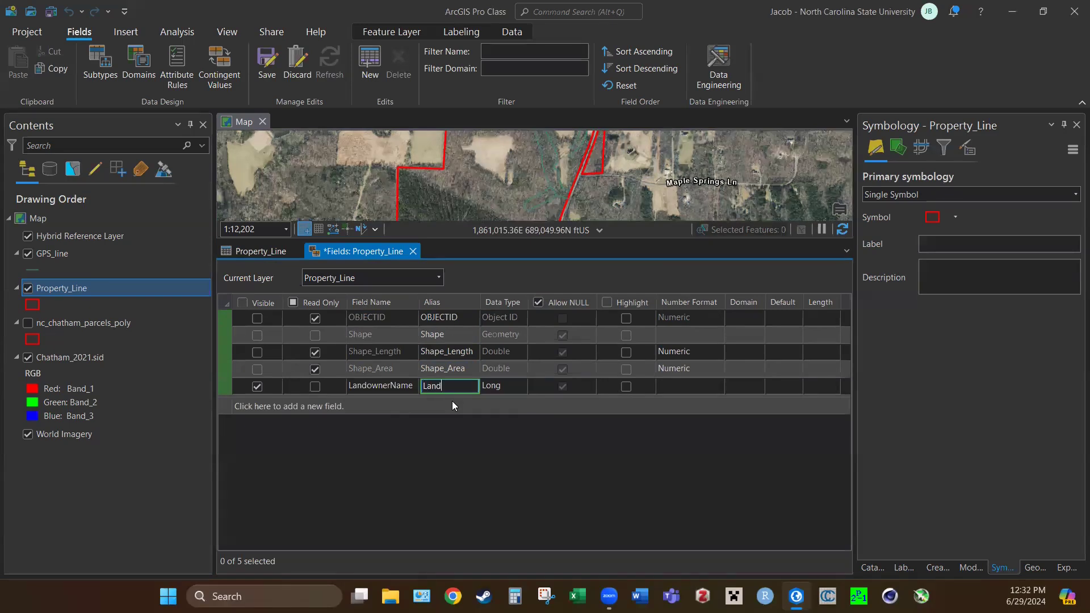
type("Name")
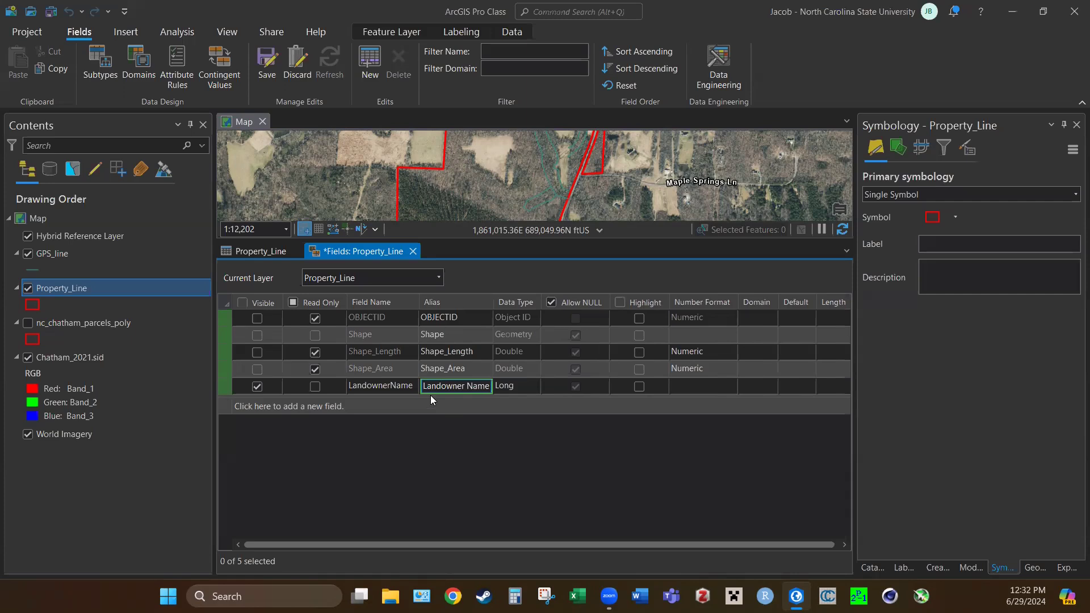
left_click(392, 385)
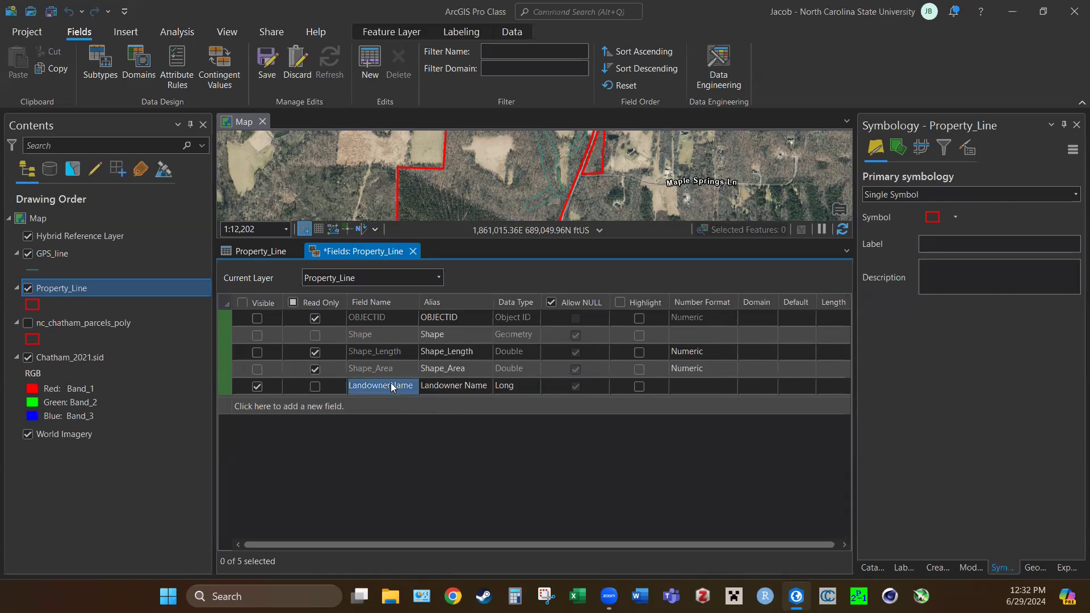
left_click(392, 386)
Set the data type of the LandownerName field to Text.
left_click(515, 386)
left_click(523, 387)
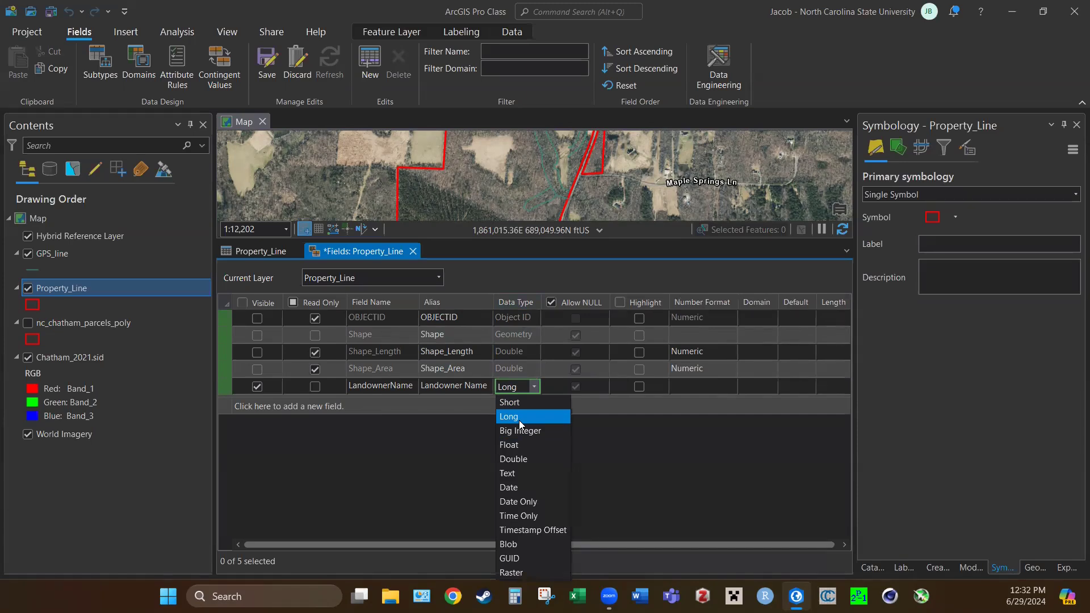
left_click(520, 418)
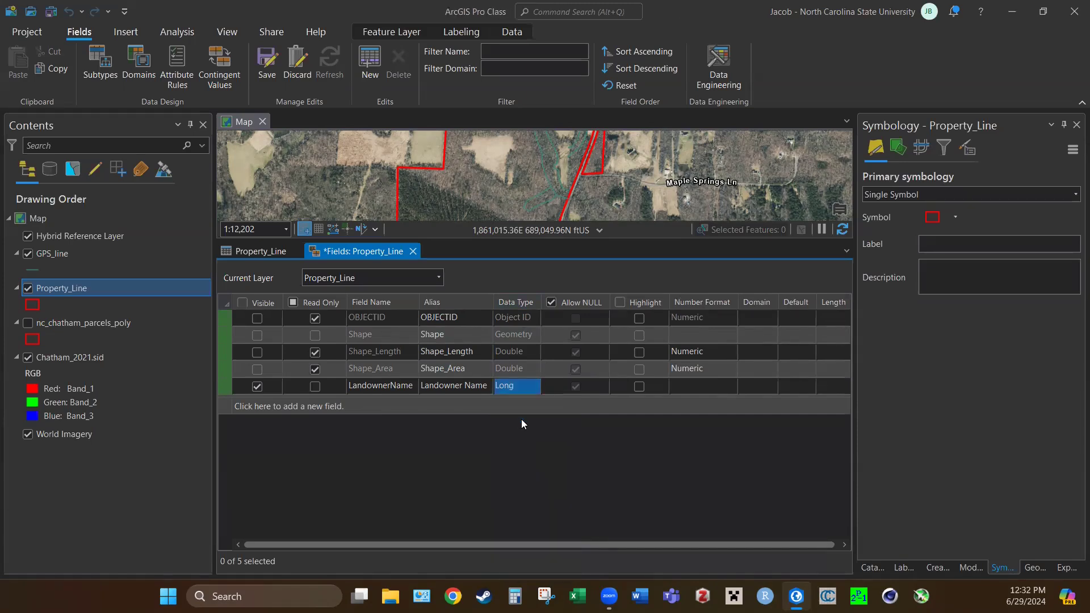
left_click(533, 391)
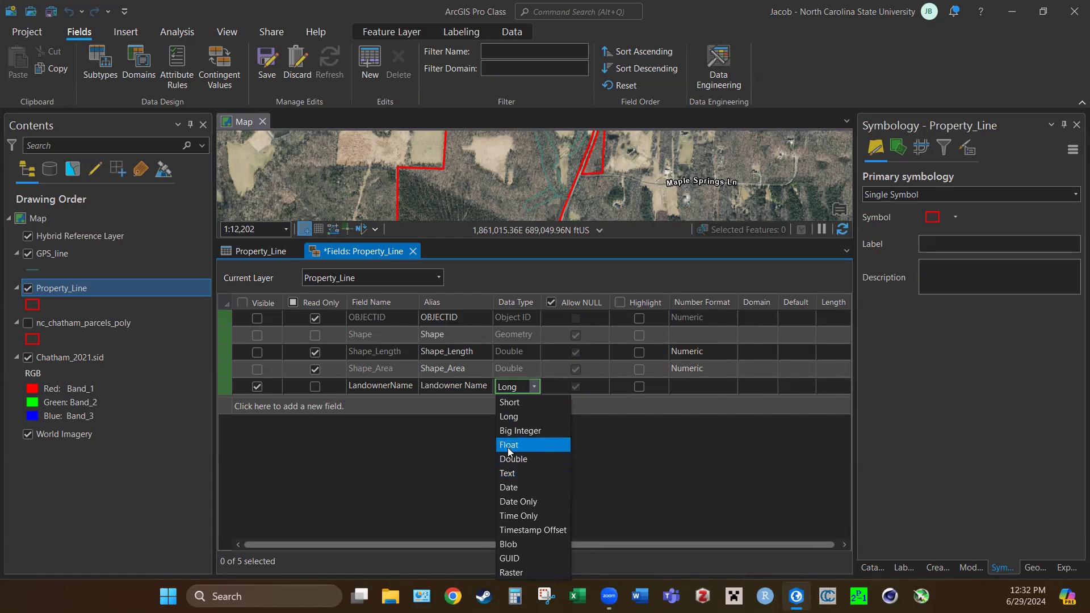
left_click(512, 476)
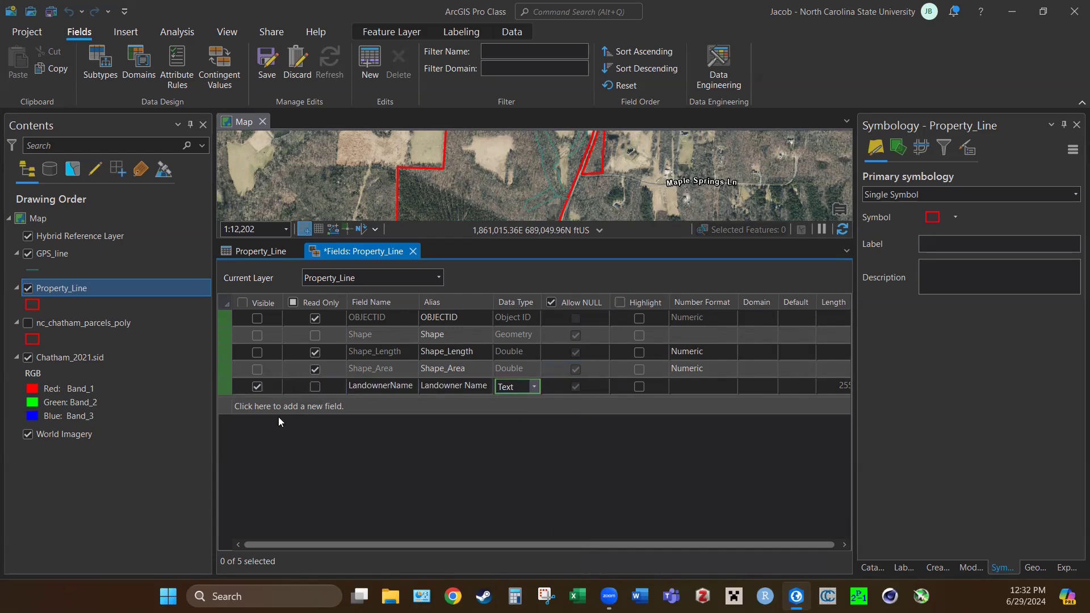
Add a Float field named Acres to the Property_Line layer, save the field changes and close the fields view.
left_click(226, 404)
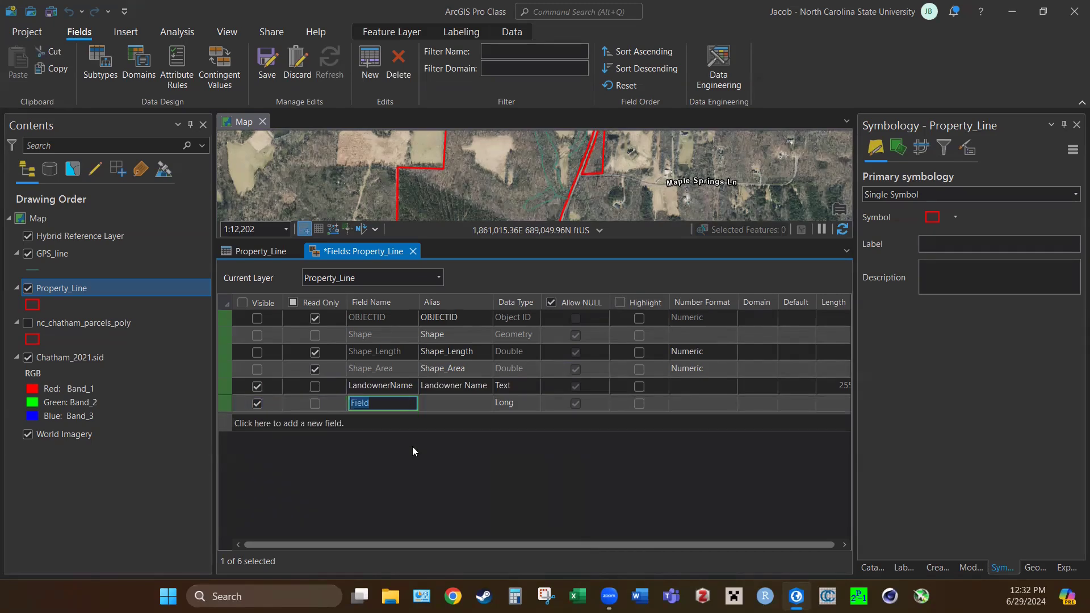
type("Acres")
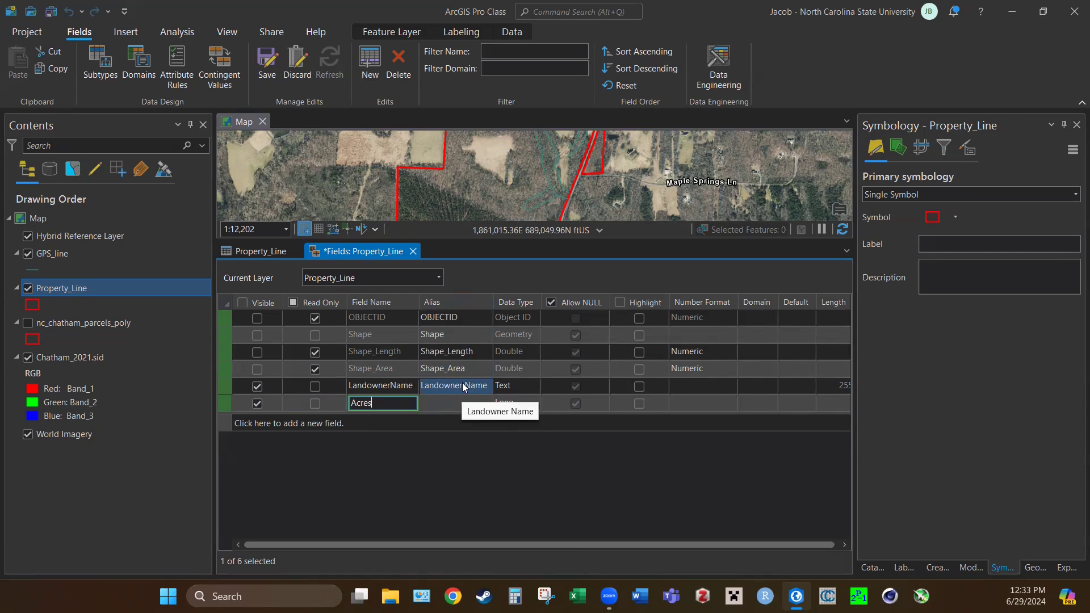
left_click(518, 402)
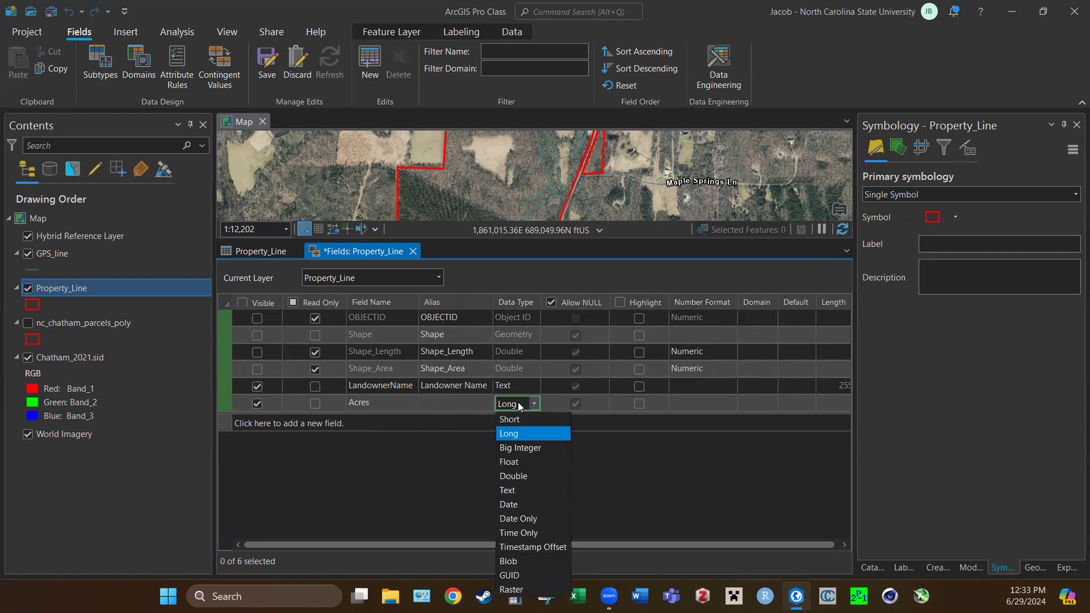
left_click(522, 463)
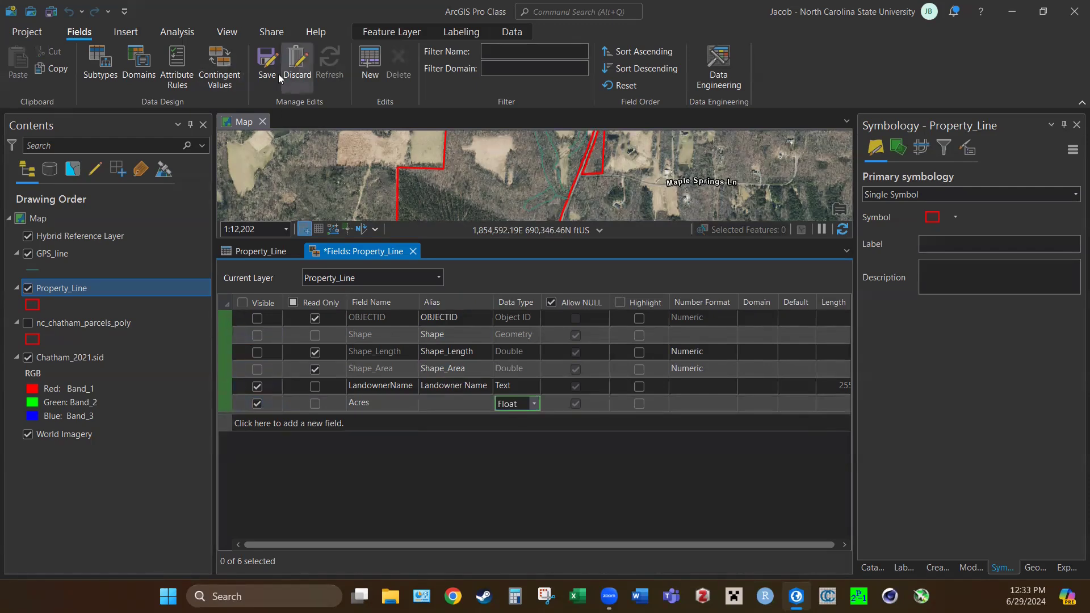
left_click(266, 63)
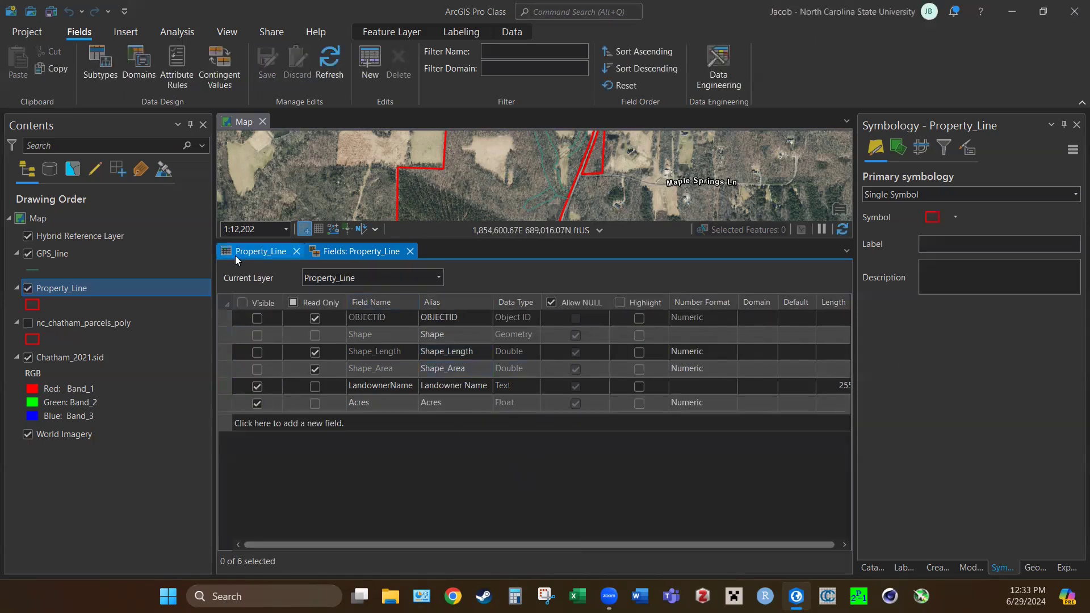
left_click(411, 252)
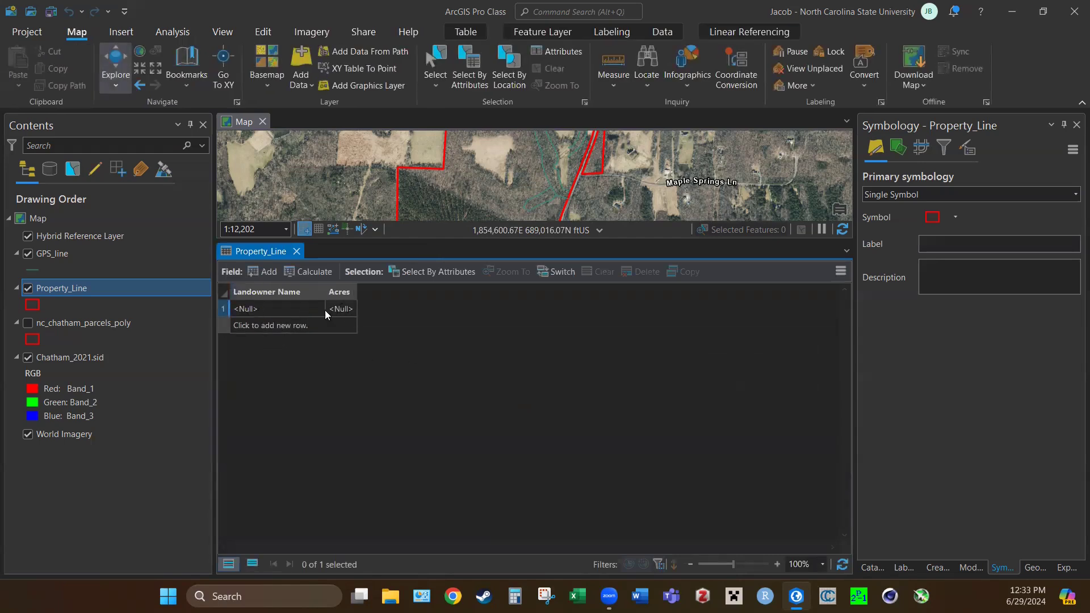
Enter the landowner's surname in the Landowner Name cell of the Property_Line record.
left_click(264, 310)
left_click(265, 308)
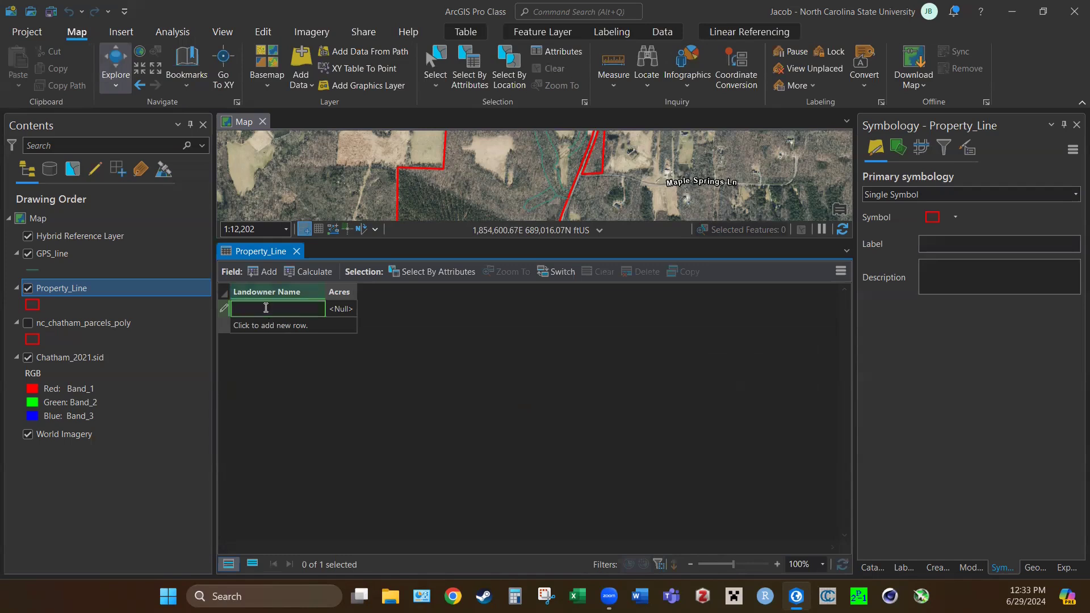
type("Smith")
left_click(336, 308)
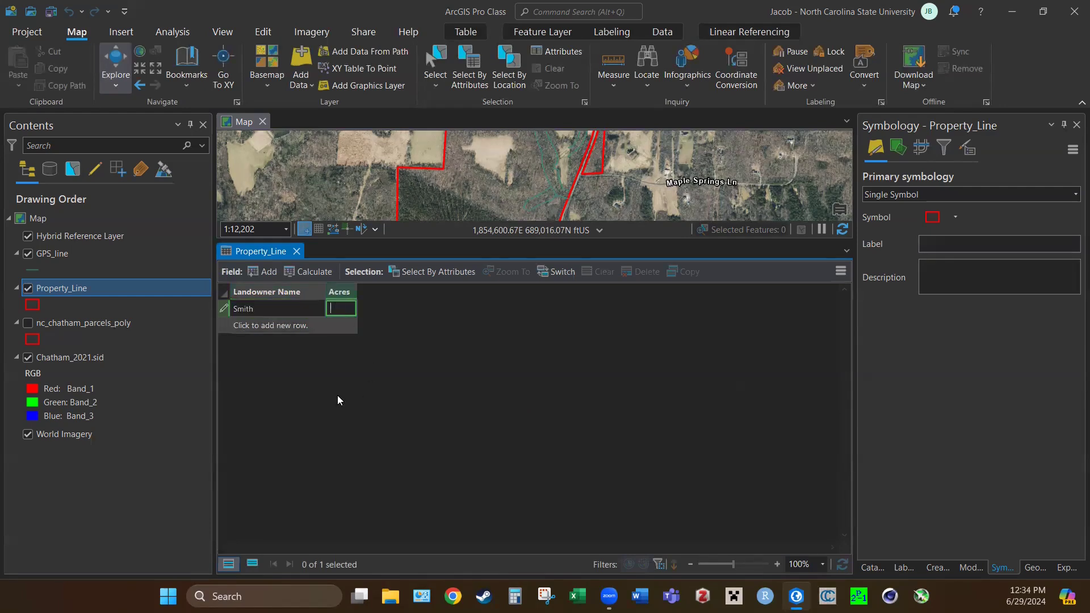
Start Calculate Geometry for the Acres field and save the pending edits.
right_click(341, 298)
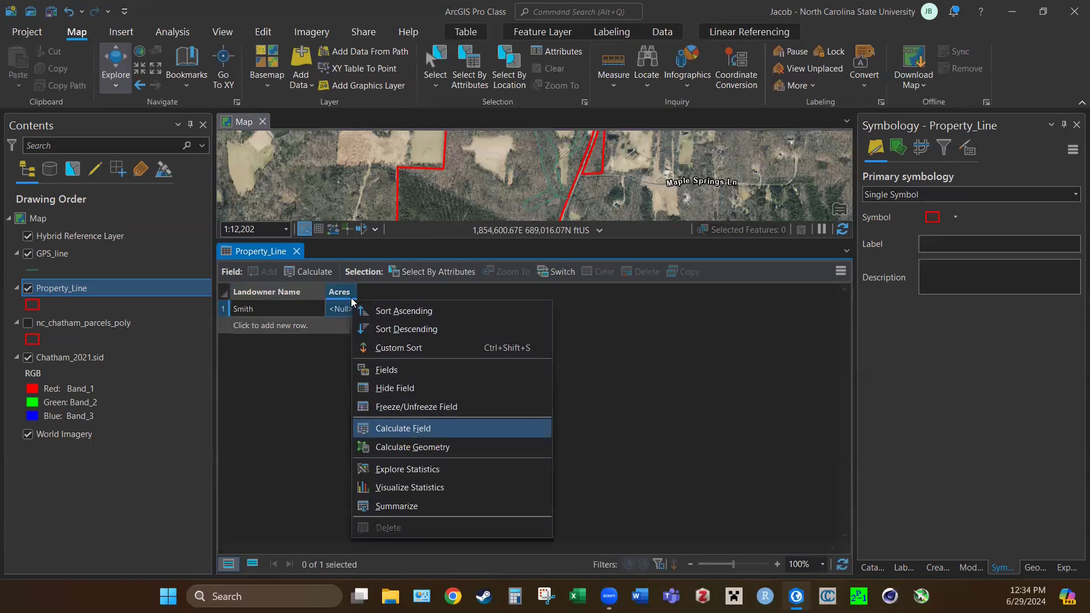
right_click(351, 297)
left_click(425, 435)
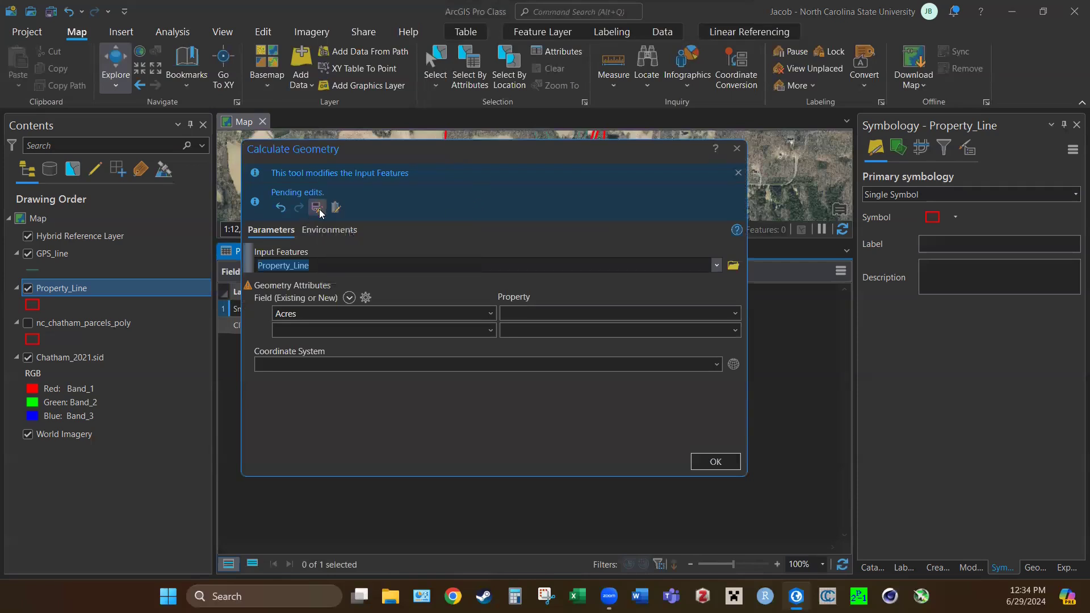
left_click(316, 208)
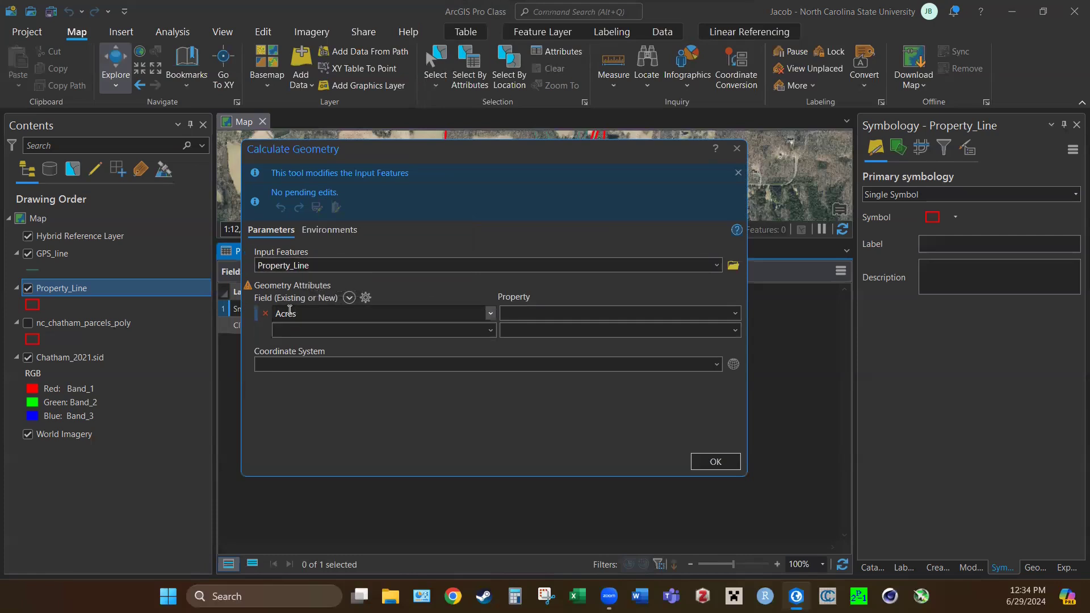
Calculate Acres as Area in US Survey Acres using the current map's coordinate system, and close the attribute table.
left_click(736, 314)
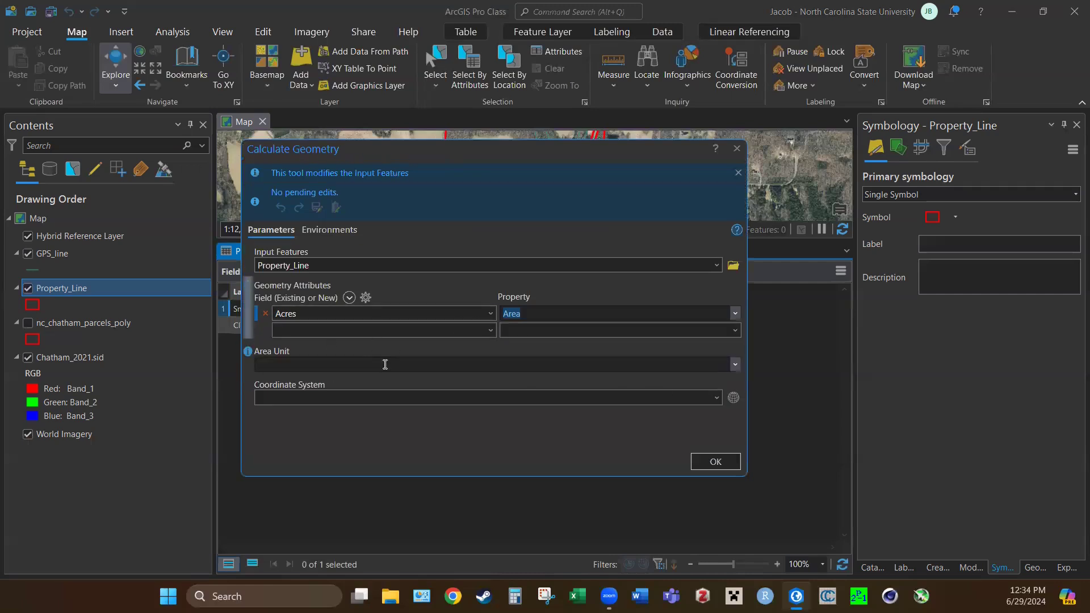
left_click(736, 364)
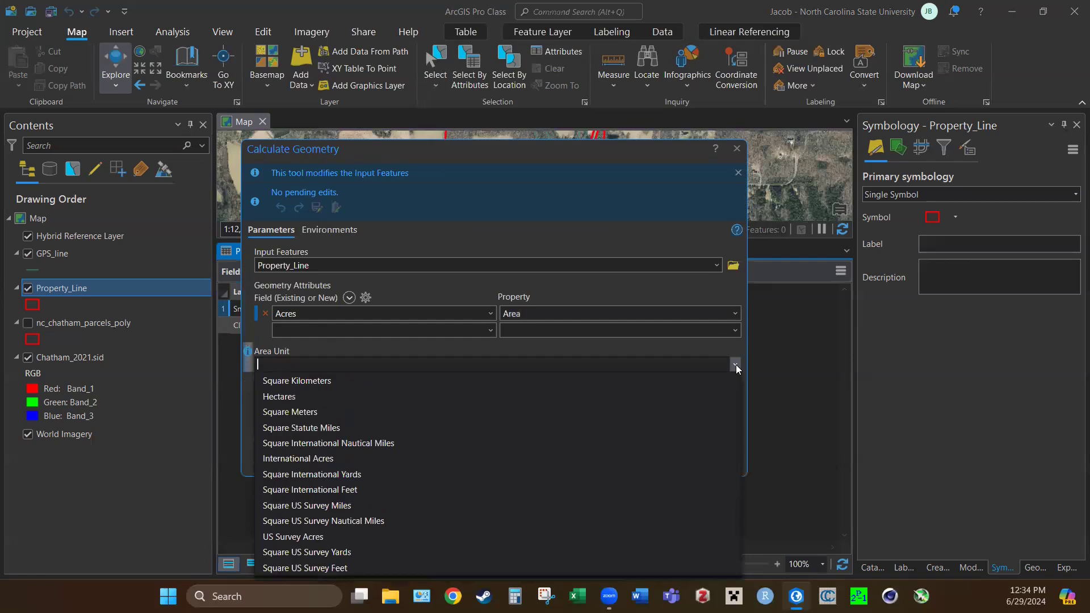
left_click(306, 536)
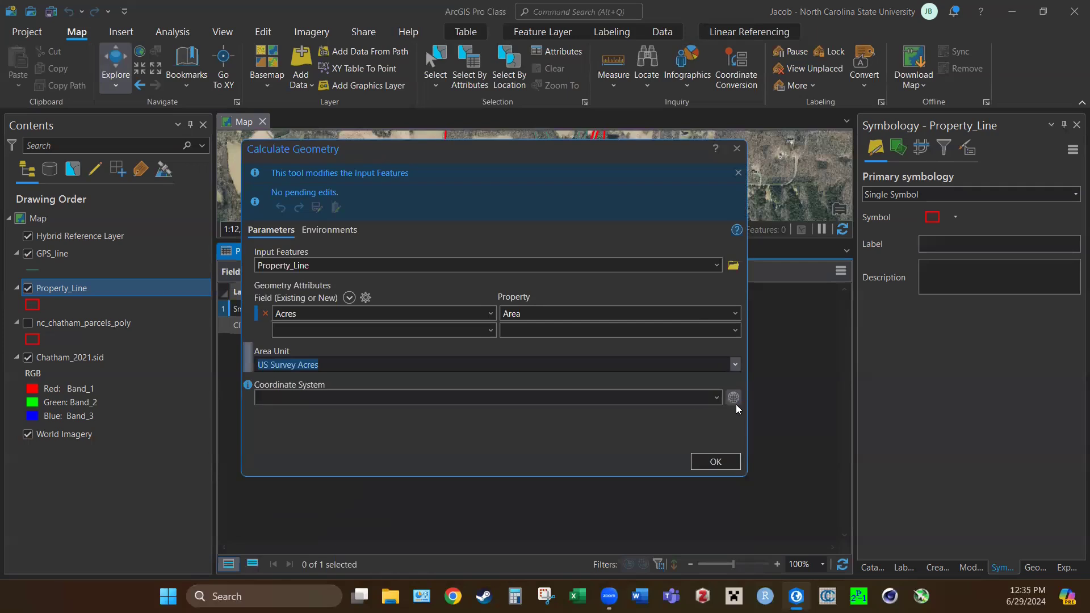
left_click(716, 397)
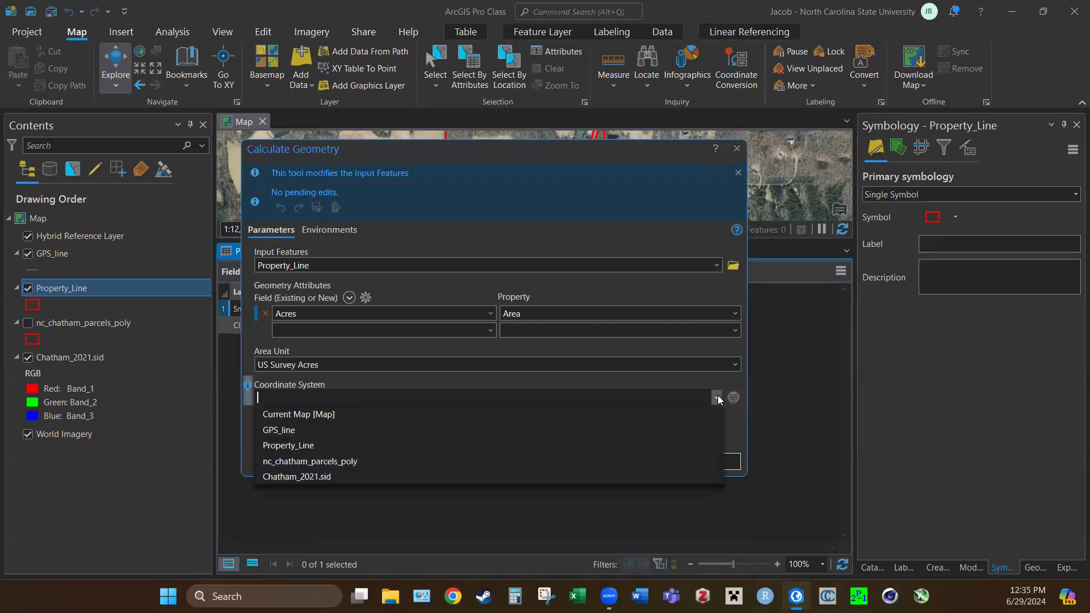
left_click(317, 416)
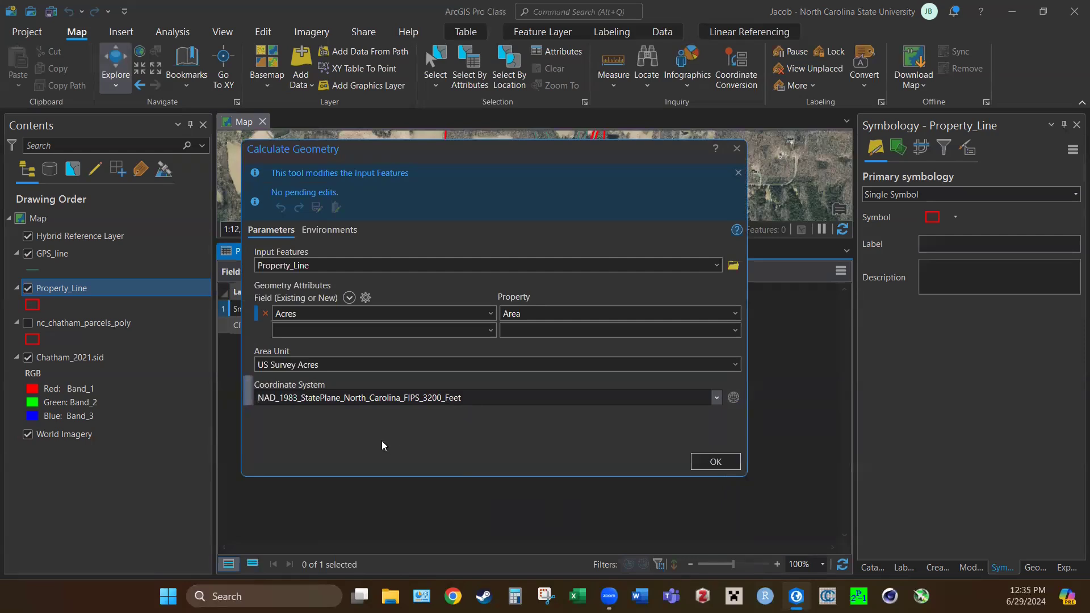
left_click(716, 461)
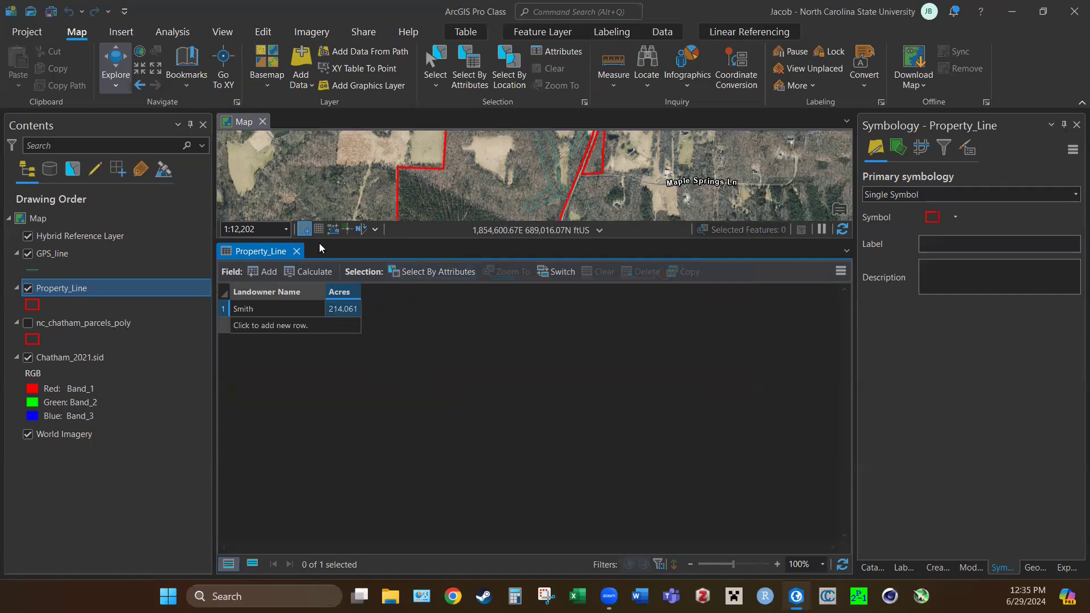
left_click_drag(425, 239, 337, 363)
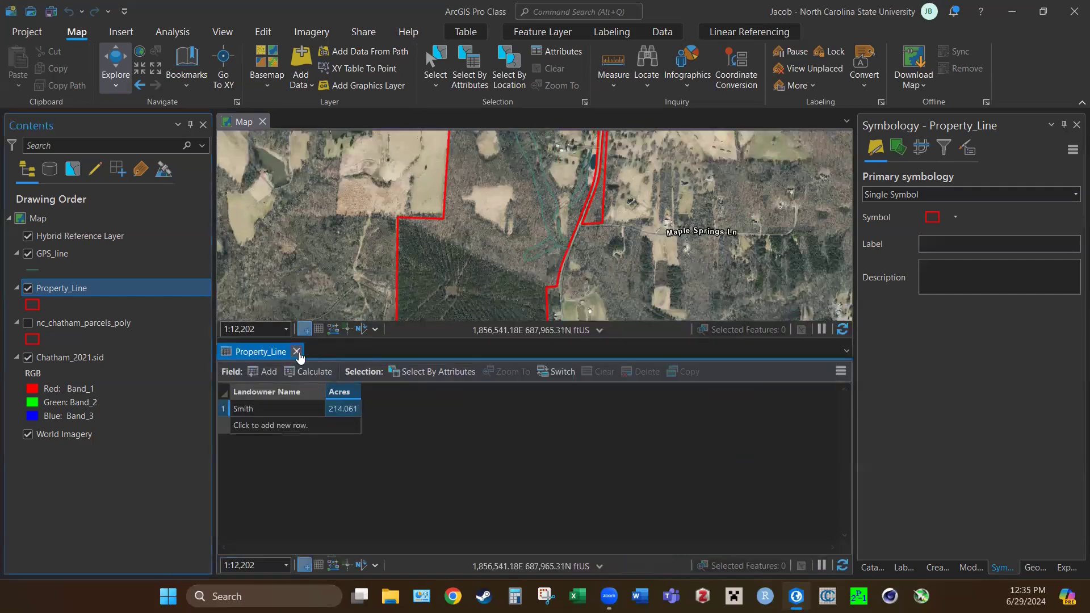
left_click(296, 351)
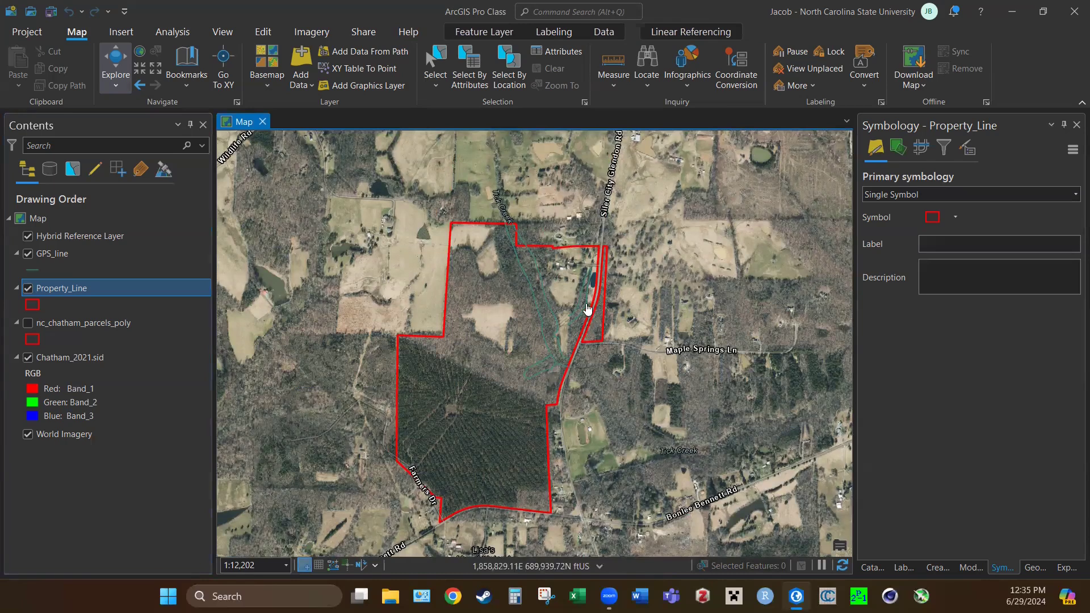
Change the GPS_line layer's line symbol color to yellow and apply it.
scroll(587, 310, "up", 1)
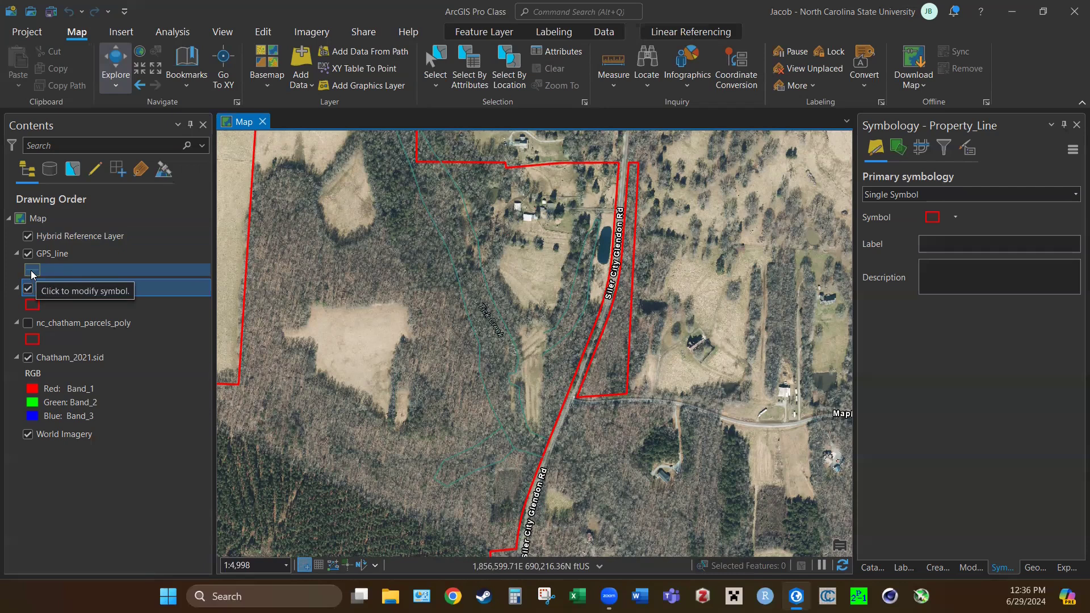
left_click(32, 275)
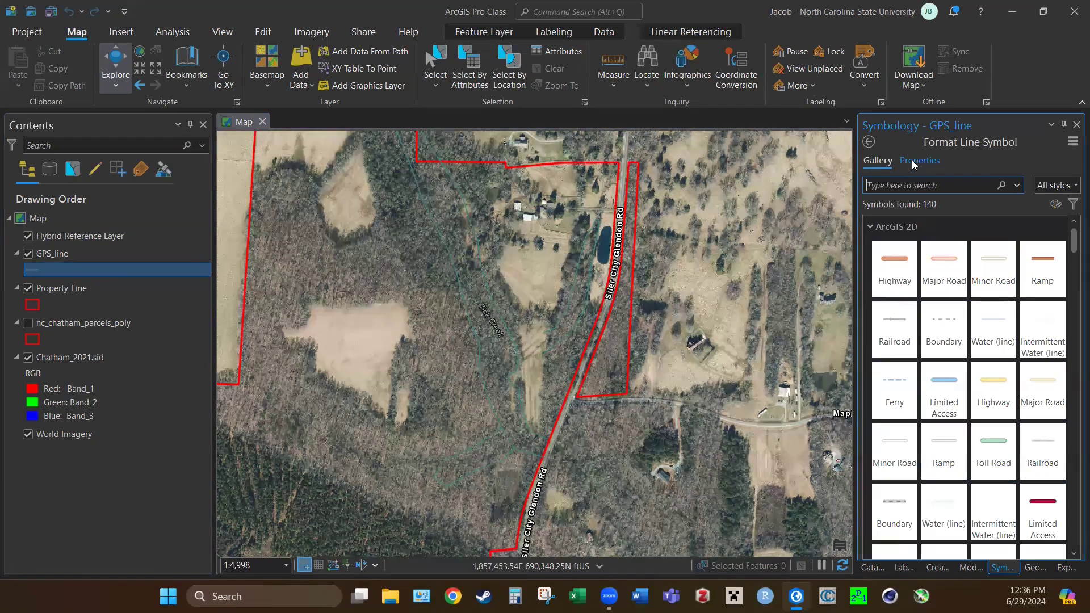
left_click(914, 163)
left_click(1069, 232)
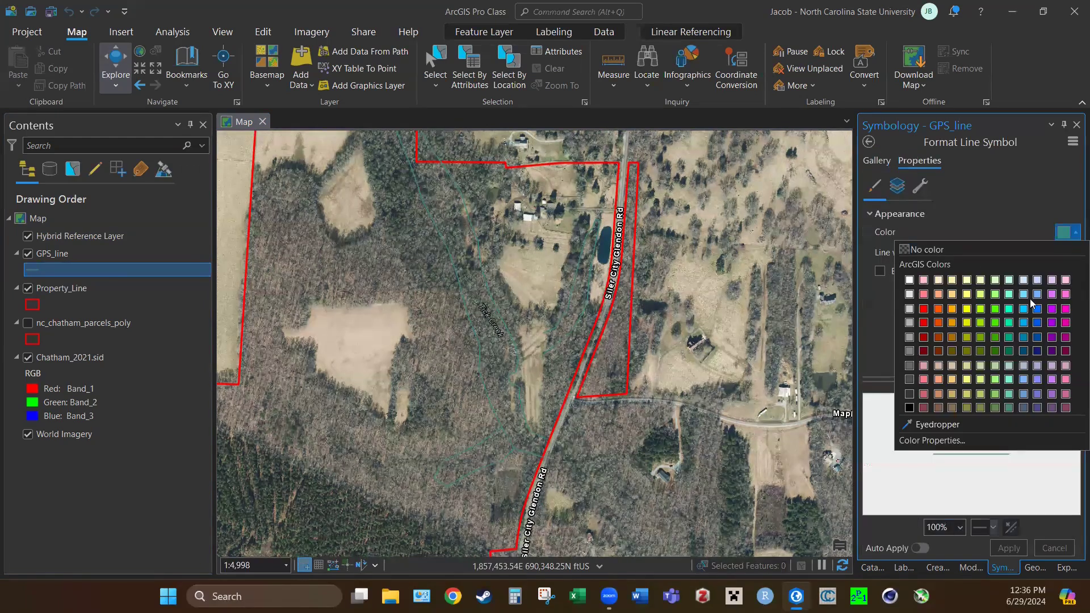
left_click(967, 308)
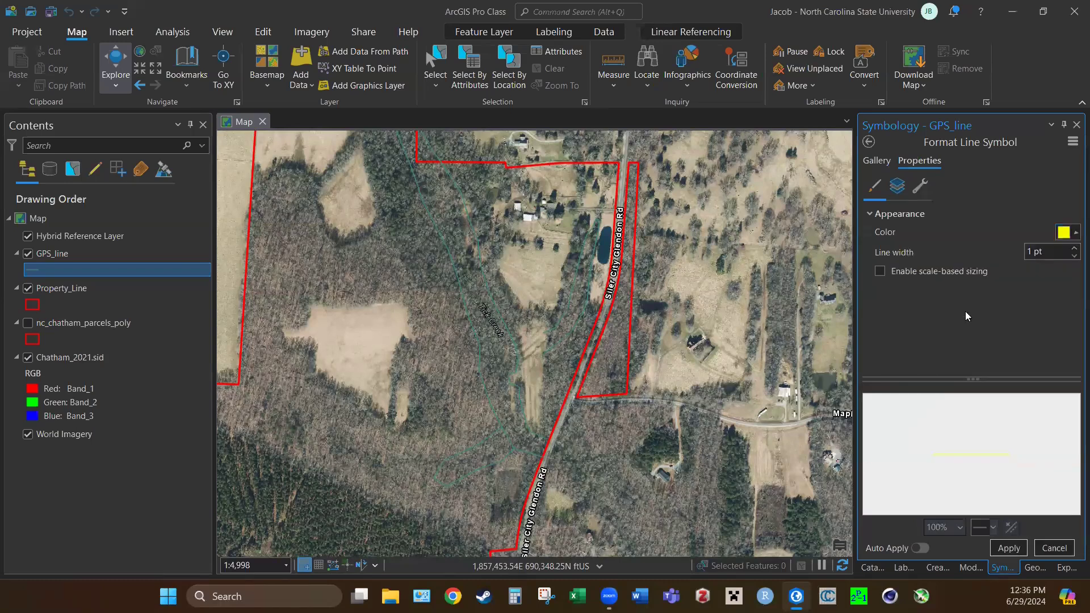
left_click(1010, 549)
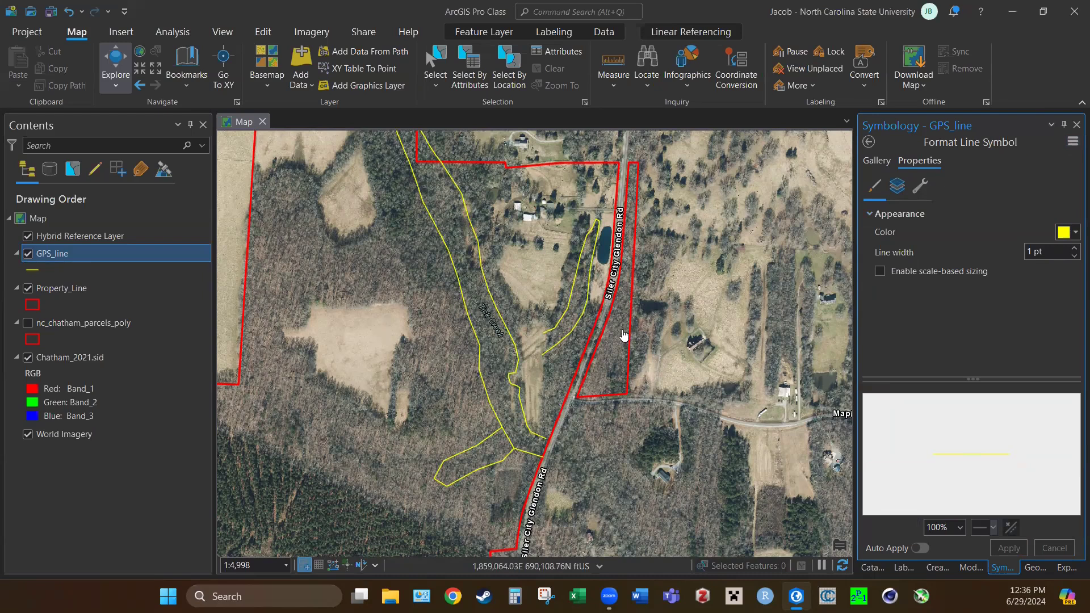
scroll(561, 331, "down", 1)
scroll(561, 330, "down", 1)
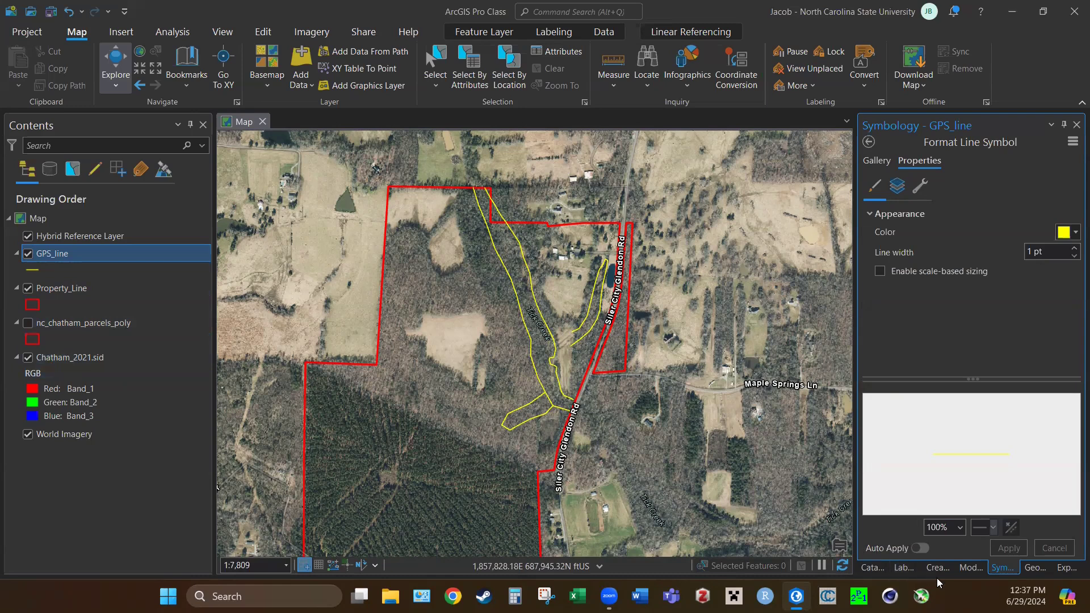
Switch to the Catalog pane and close all other panes docked with it, including Symbology, Geoprocessing, Export and Label Class.
left_click(870, 568)
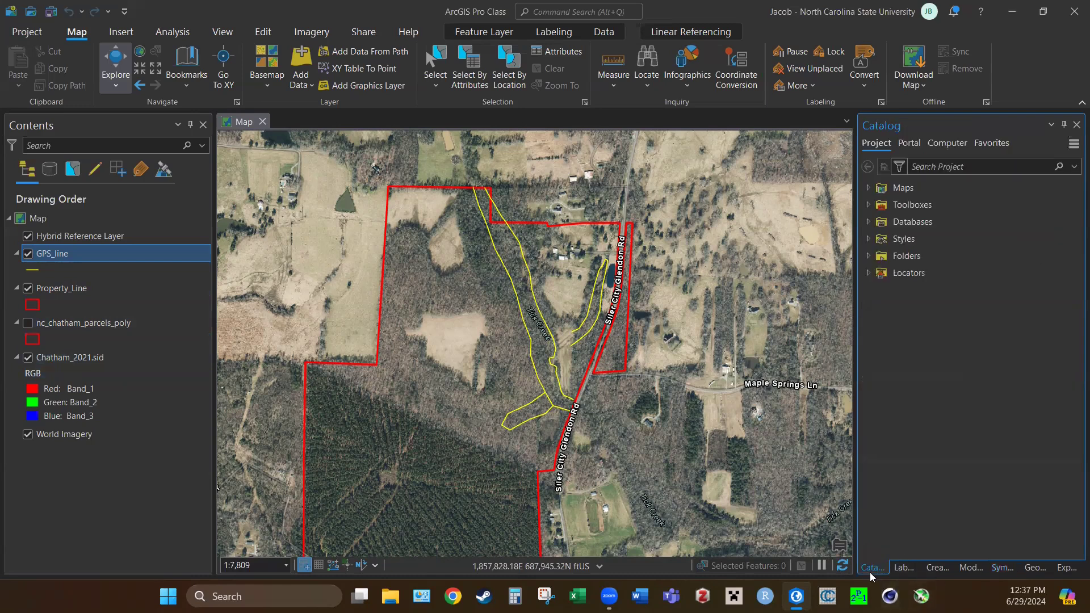
right_click(927, 569)
key("Escape")
right_click(960, 564)
left_click(926, 542)
right_click(958, 570)
left_click(931, 544)
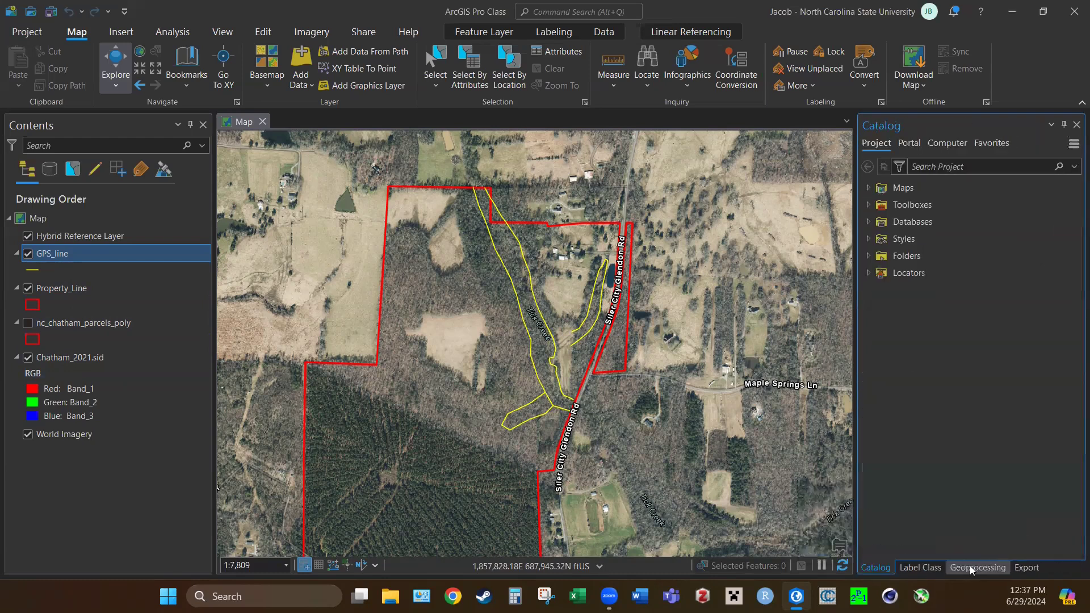
right_click(970, 566)
left_click(905, 542)
right_click(968, 569)
left_click(886, 545)
right_click(928, 567)
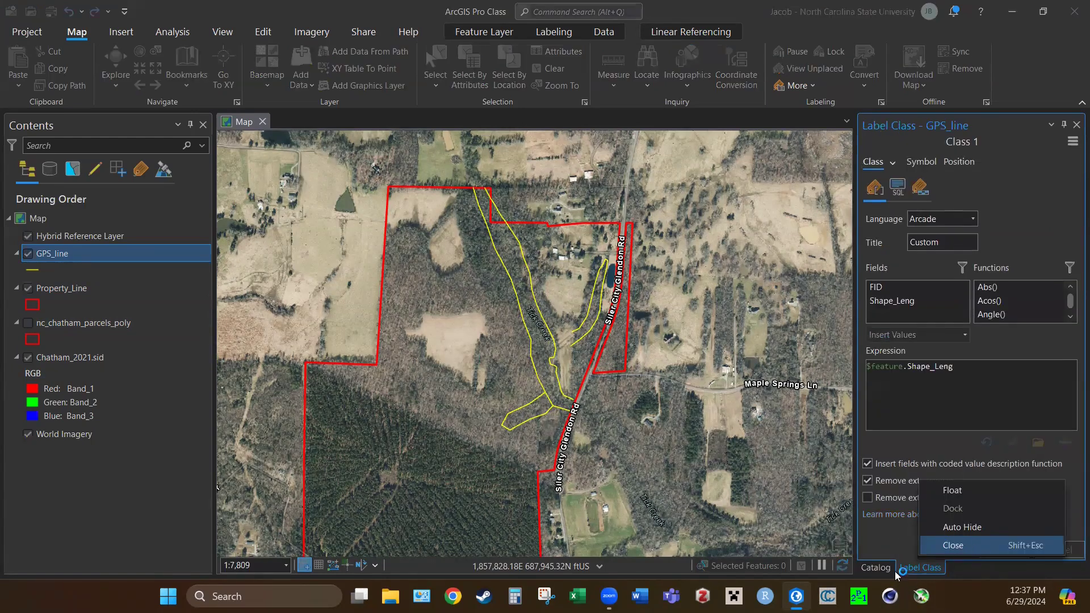
left_click(949, 545)
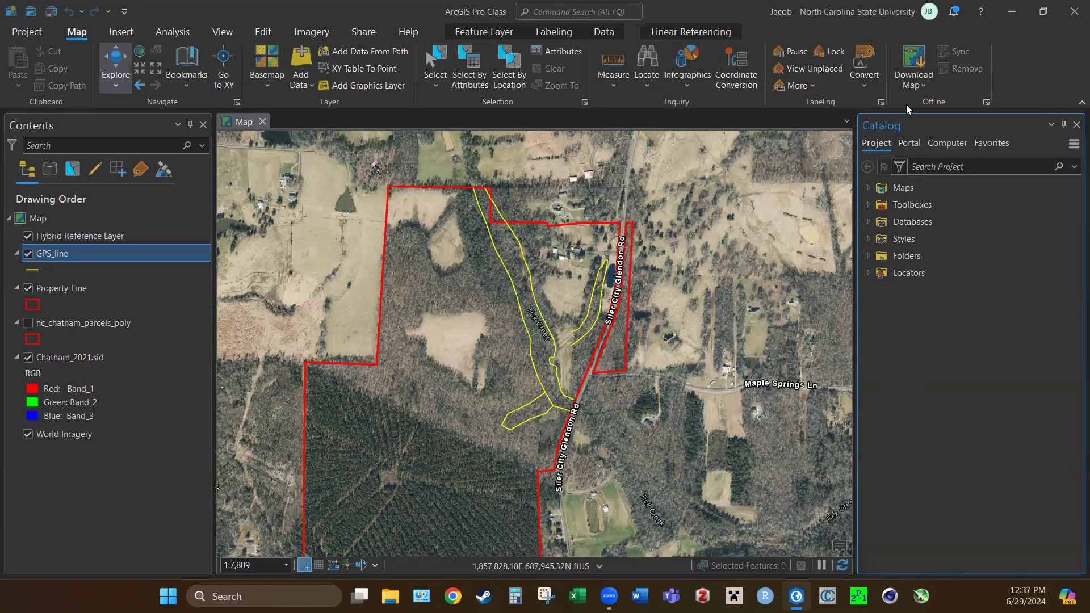
left_click(568, 11)
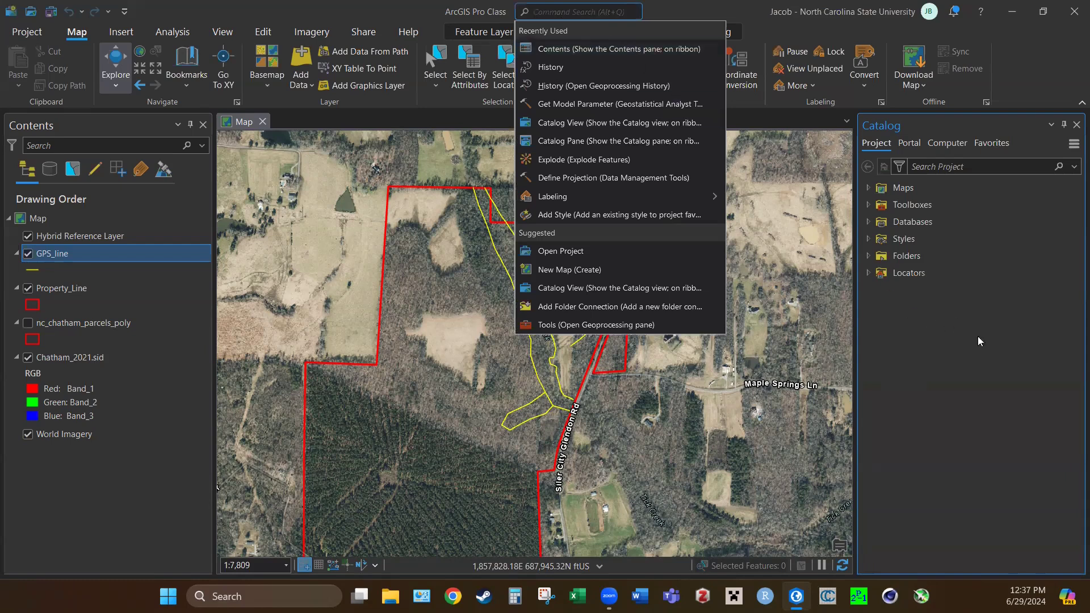
left_click(964, 379)
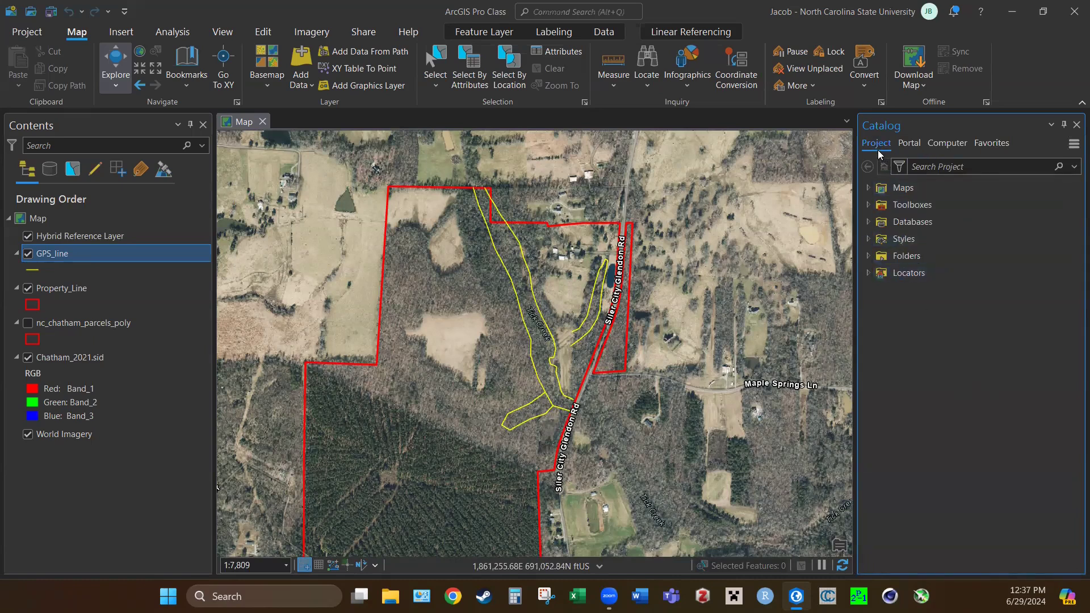
Expand the project's Folders through ArcGIS Pro Class to show the contents of the ArcGIS Pro Class.gdb geodatabase.
left_click(869, 256)
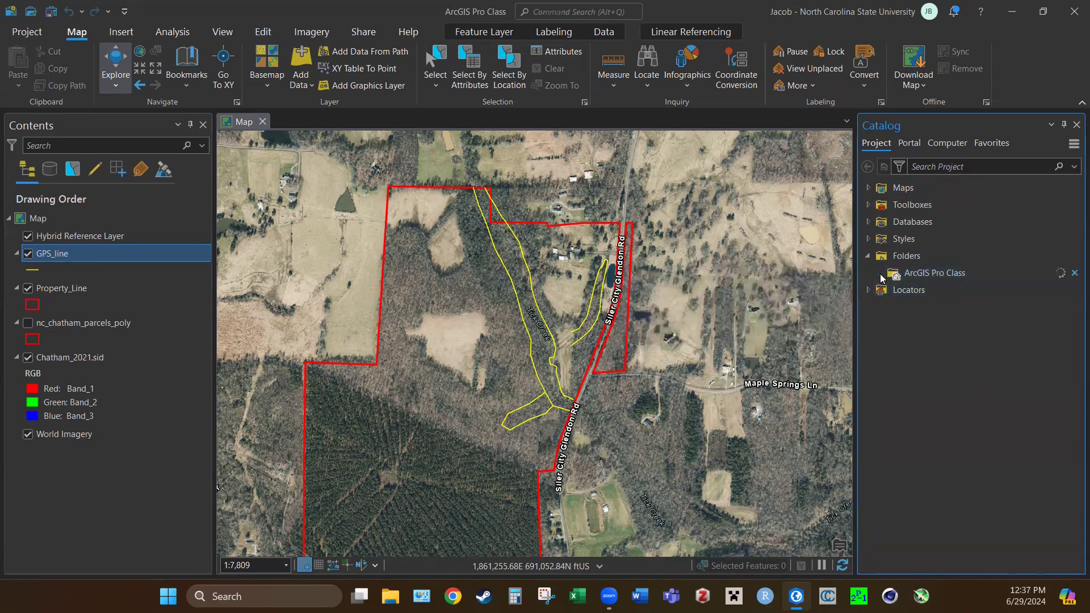
left_click(879, 273)
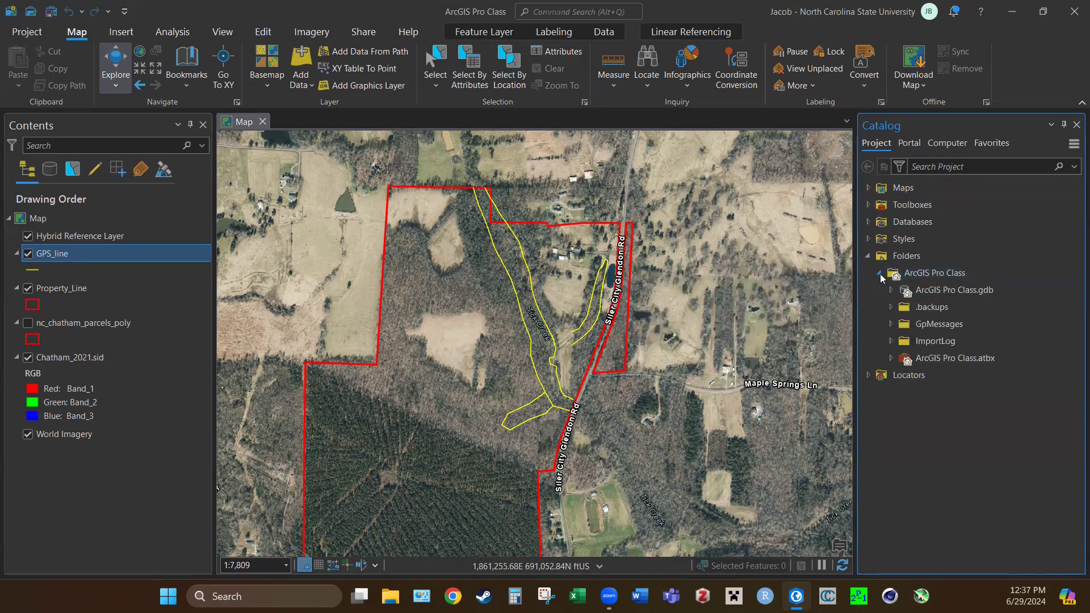
left_click(908, 298)
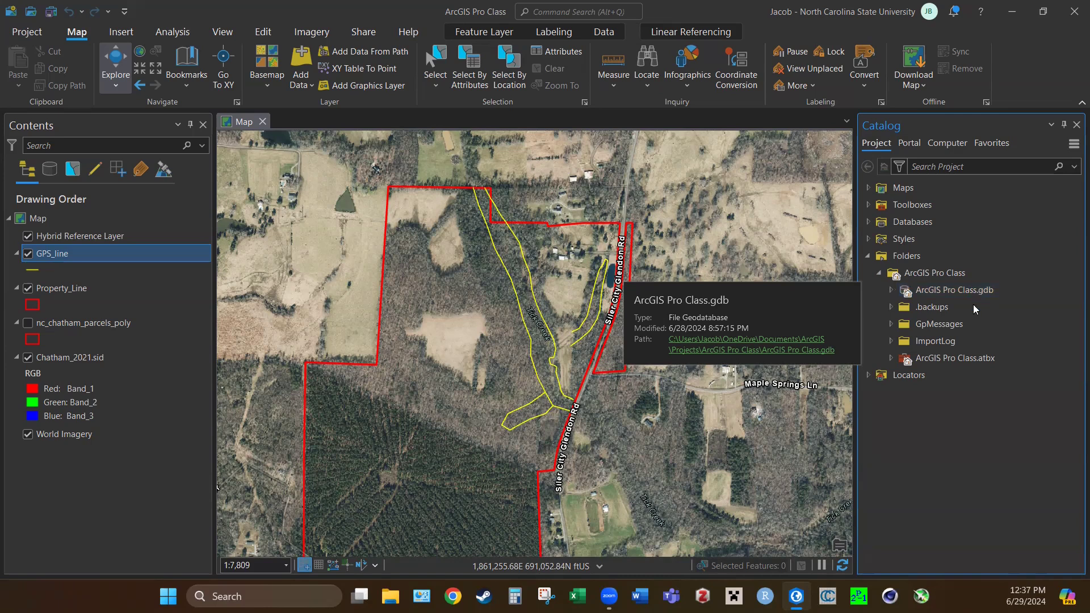
left_click(895, 280)
left_click(890, 292)
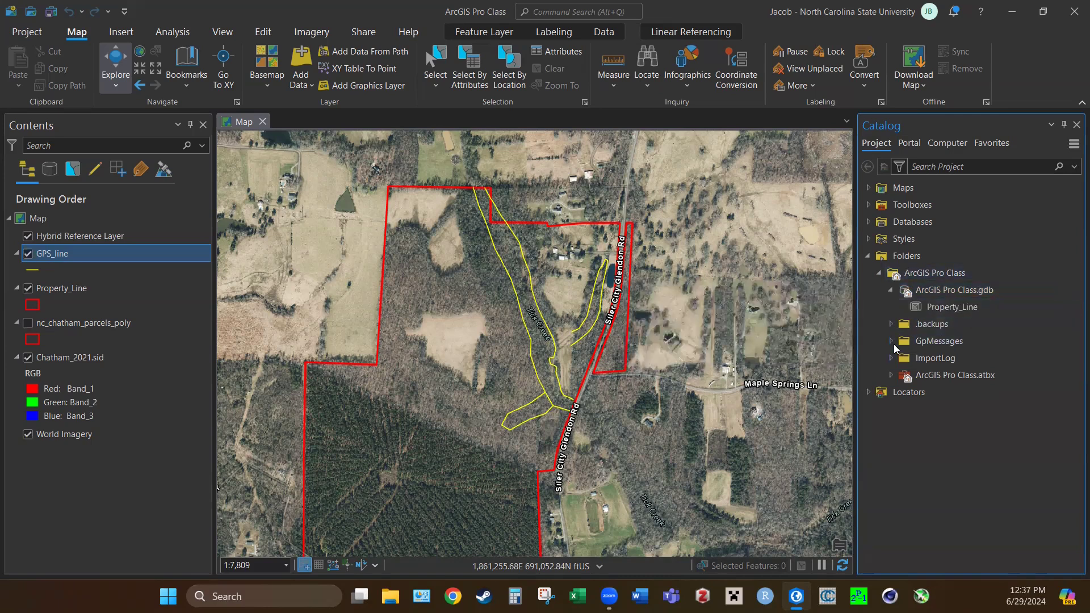
Start creating a new feature class in the ArcGIS Pro Class.gdb geodatabase.
left_click(955, 307)
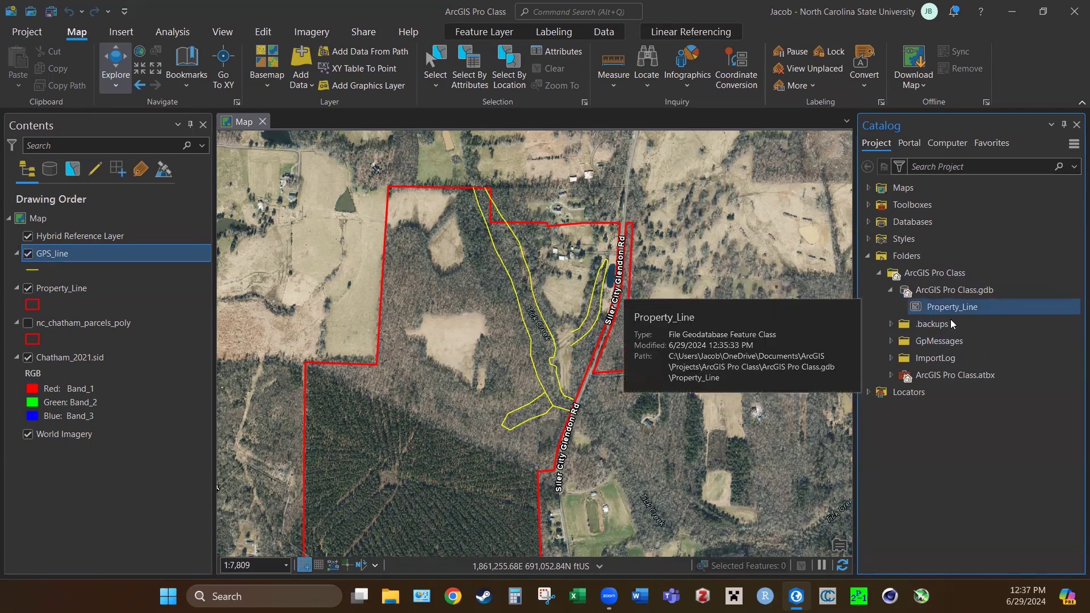
left_click(952, 322)
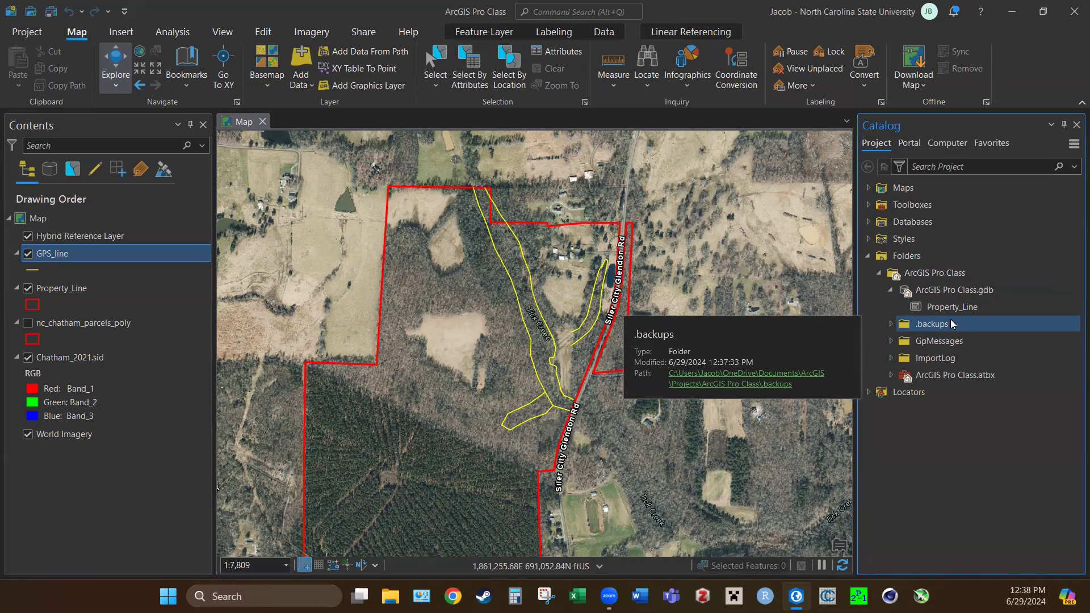
left_click(958, 306)
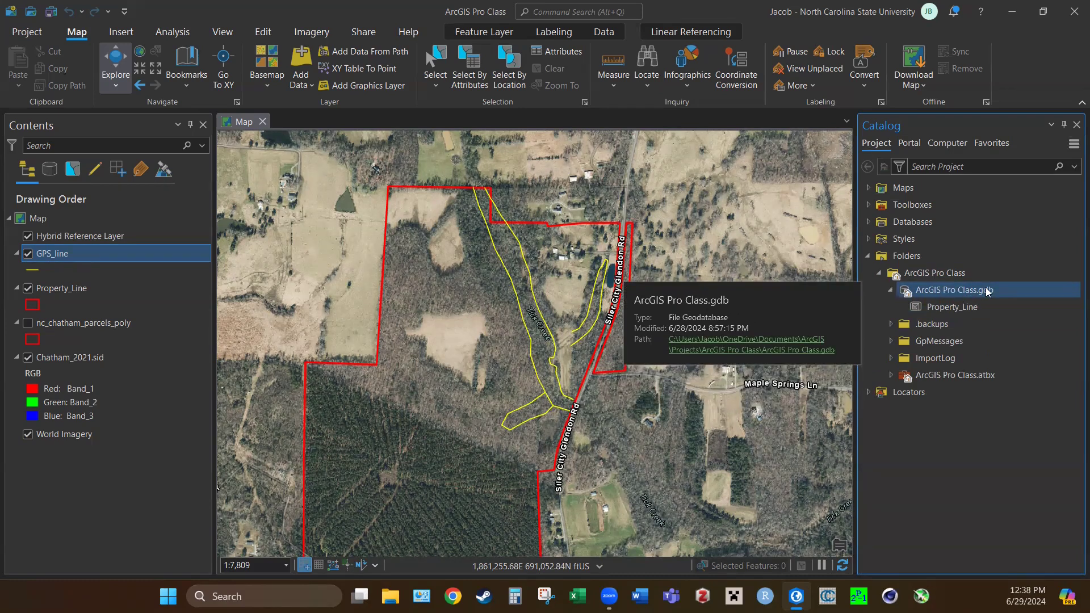
right_click(955, 292)
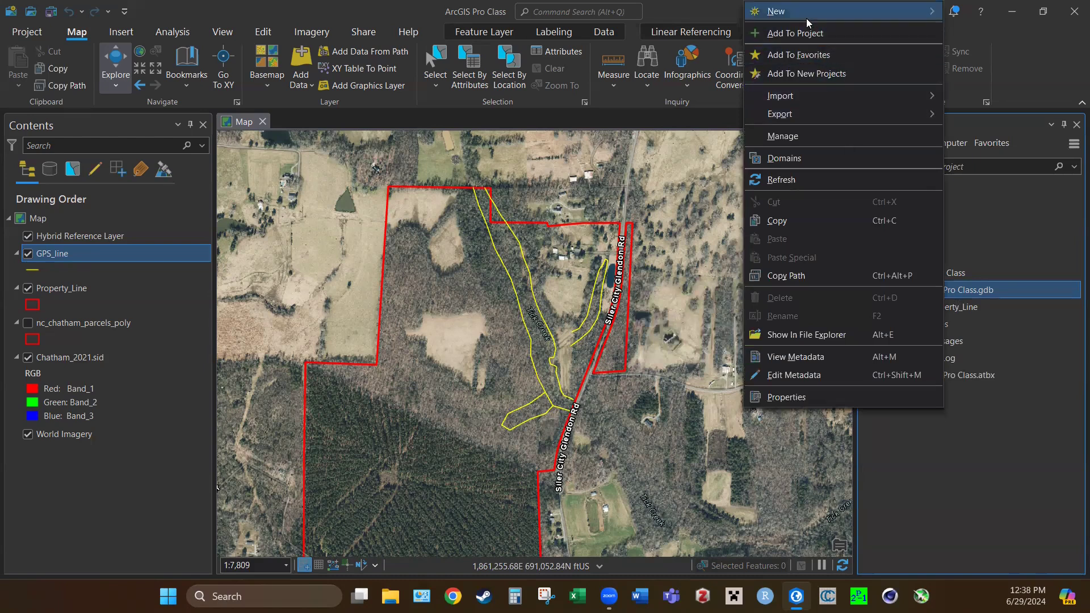
mouse_move(806, 14)
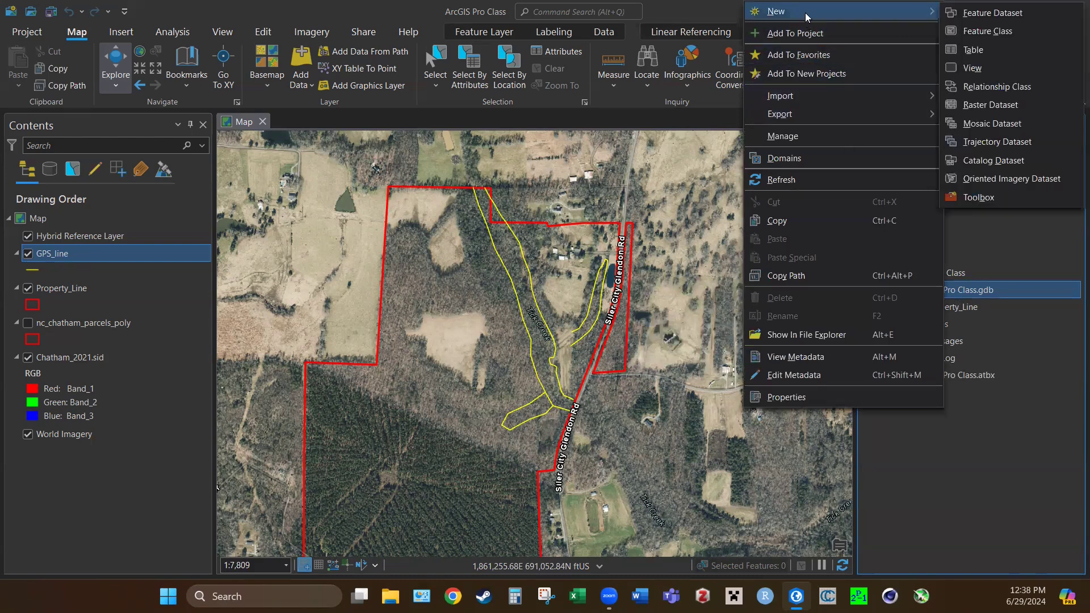
left_click(977, 31)
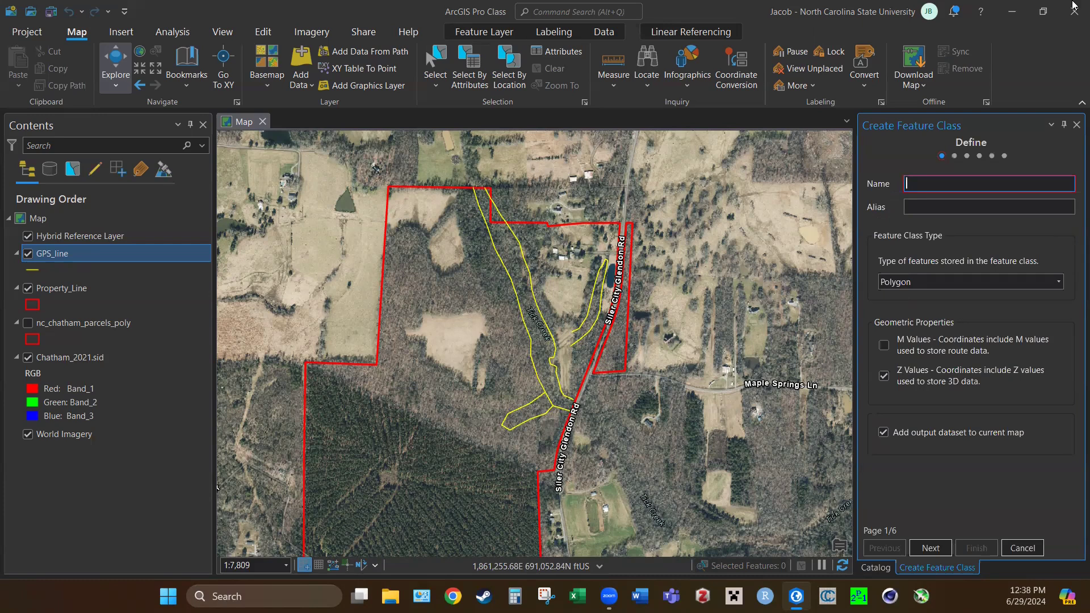
Name the new feature class SMZ, keep Polygon as its feature type, and continue to the field definitions.
left_click(988, 188)
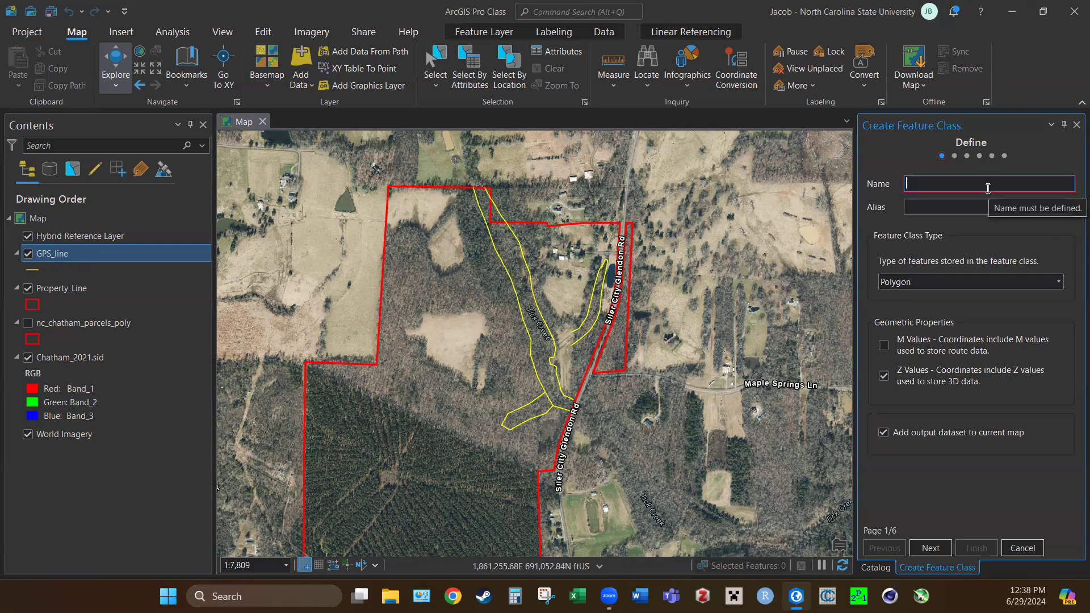
type("SMZ")
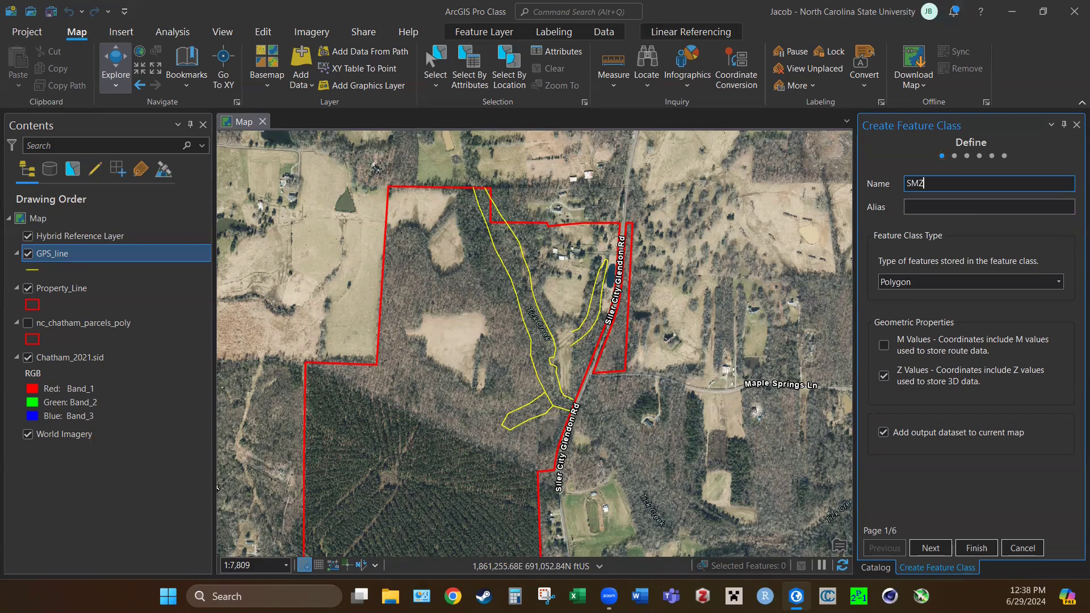
left_click(972, 210)
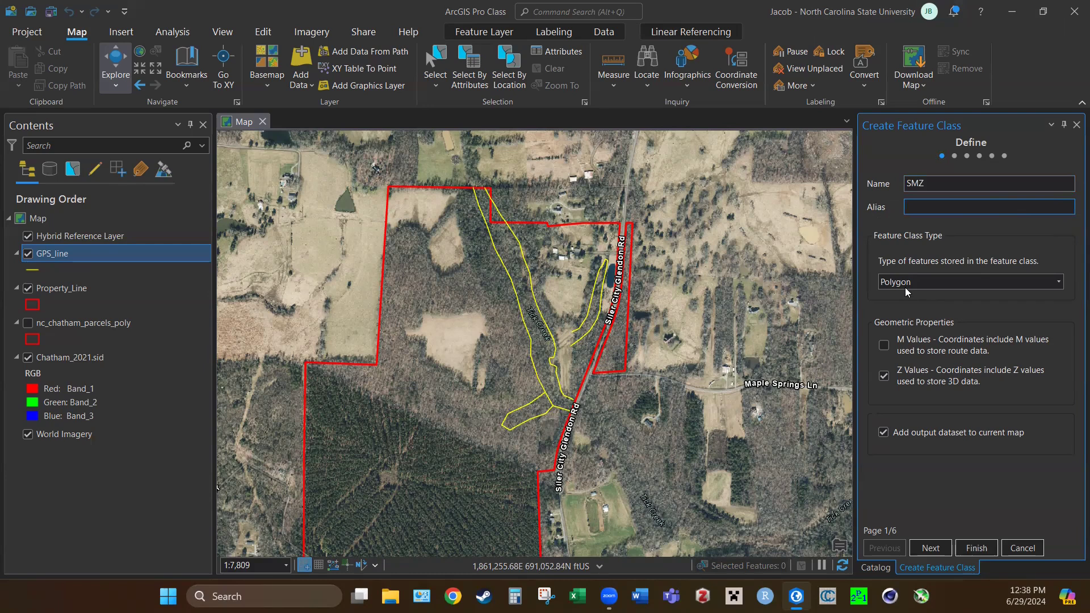
left_click(920, 286)
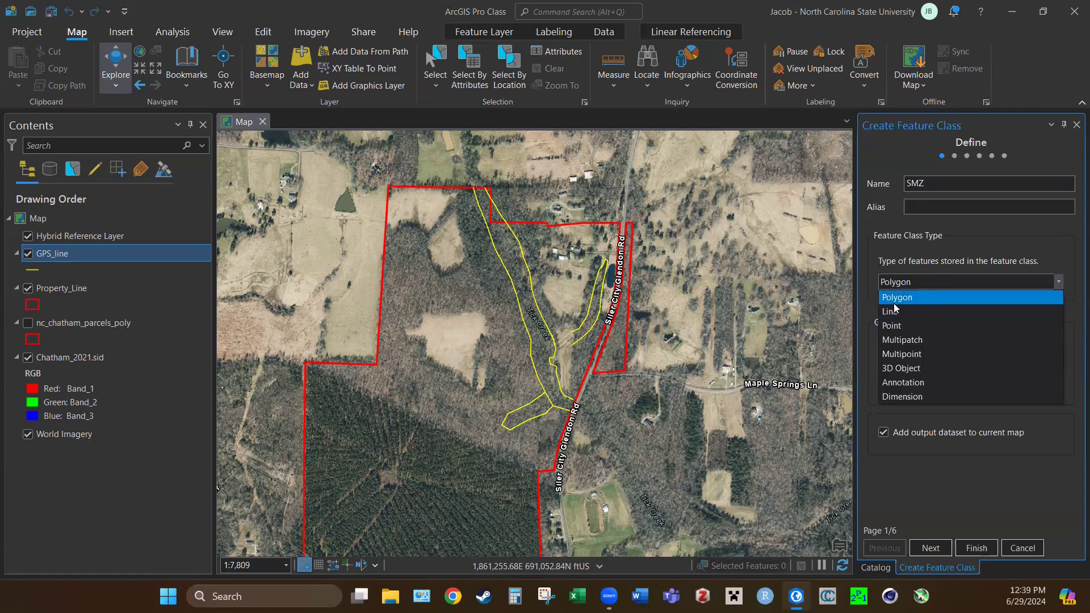
left_click(920, 297)
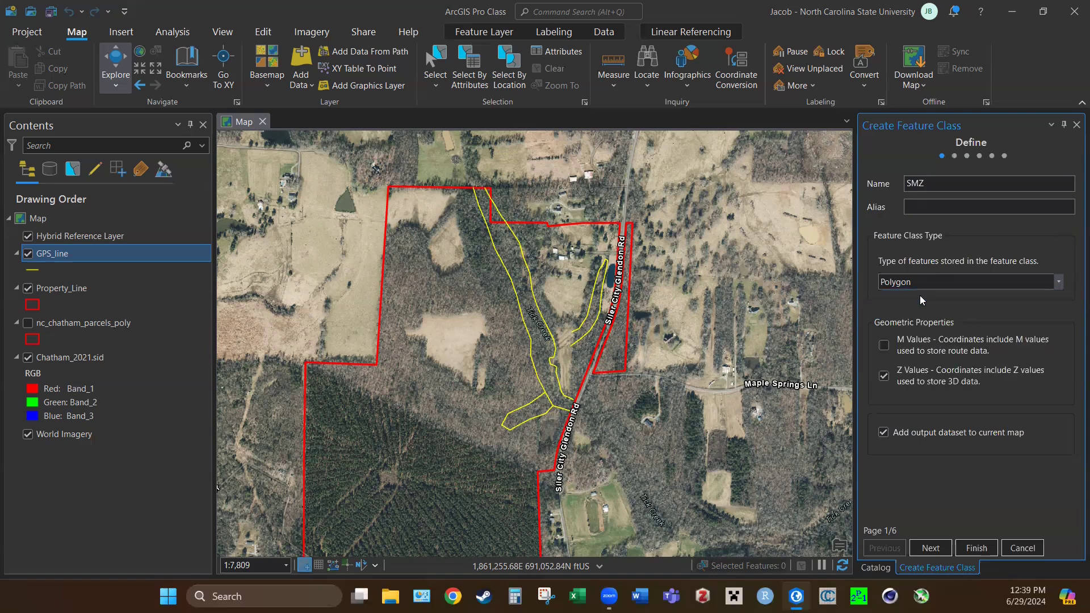
left_click(934, 547)
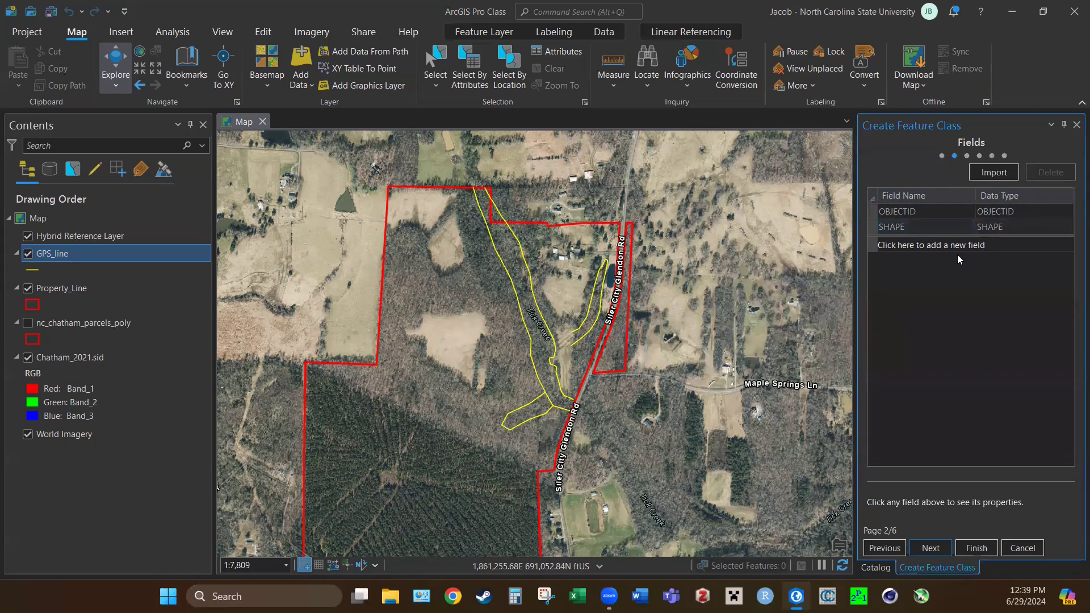
Add a field named Landowner with the Text data type to the SMZ feature class.
left_click(913, 245)
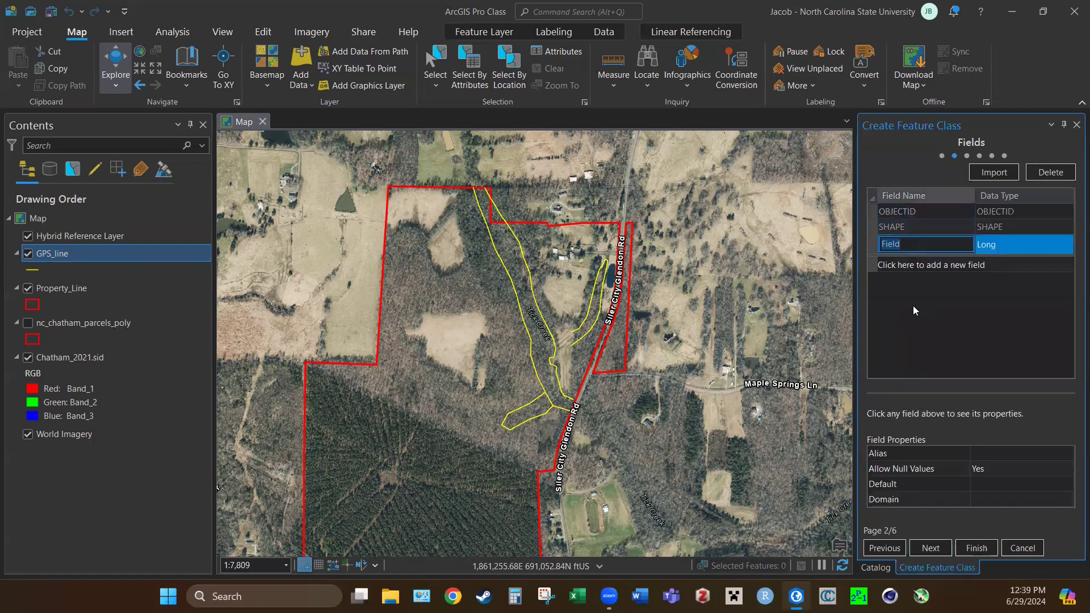
type("Landowner")
left_click(1001, 245)
left_click(1006, 331)
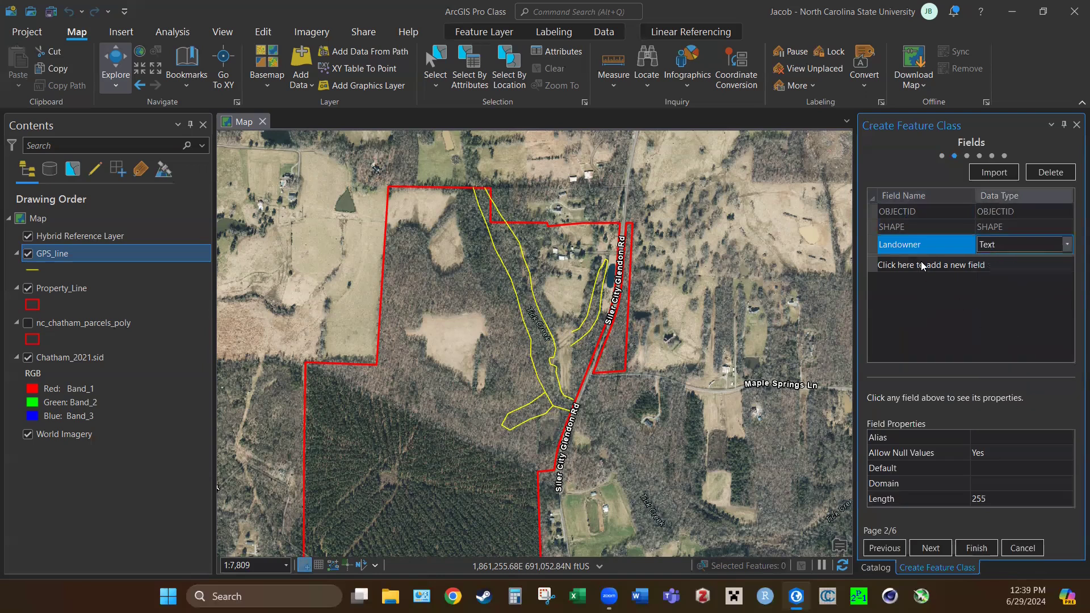
Add an Acres field with the Float data type and finish creating the SMZ feature class.
left_click(921, 263)
type("Acres")
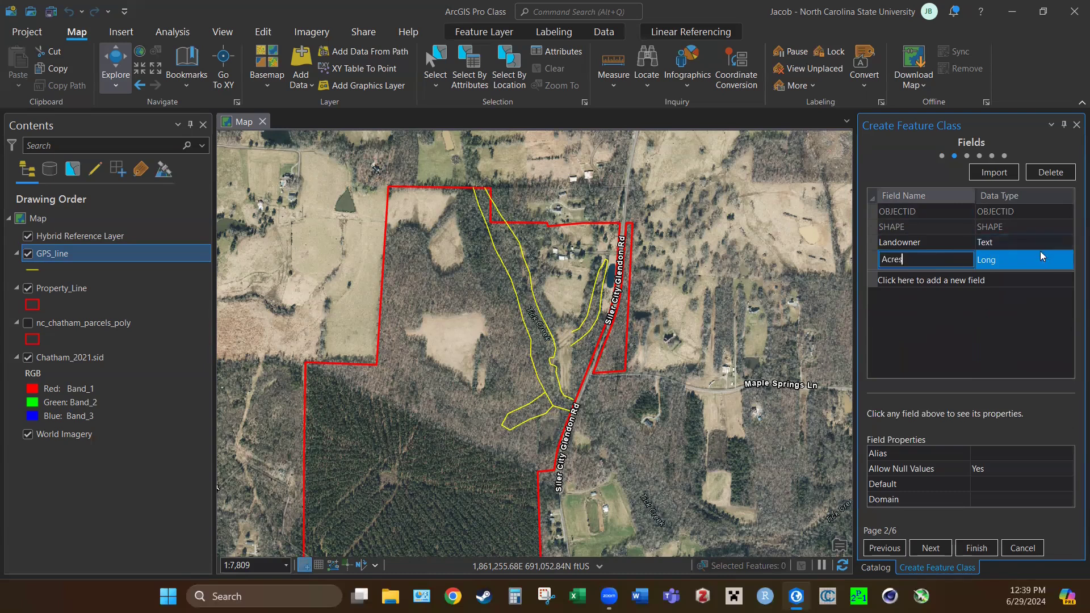
left_click(1010, 260)
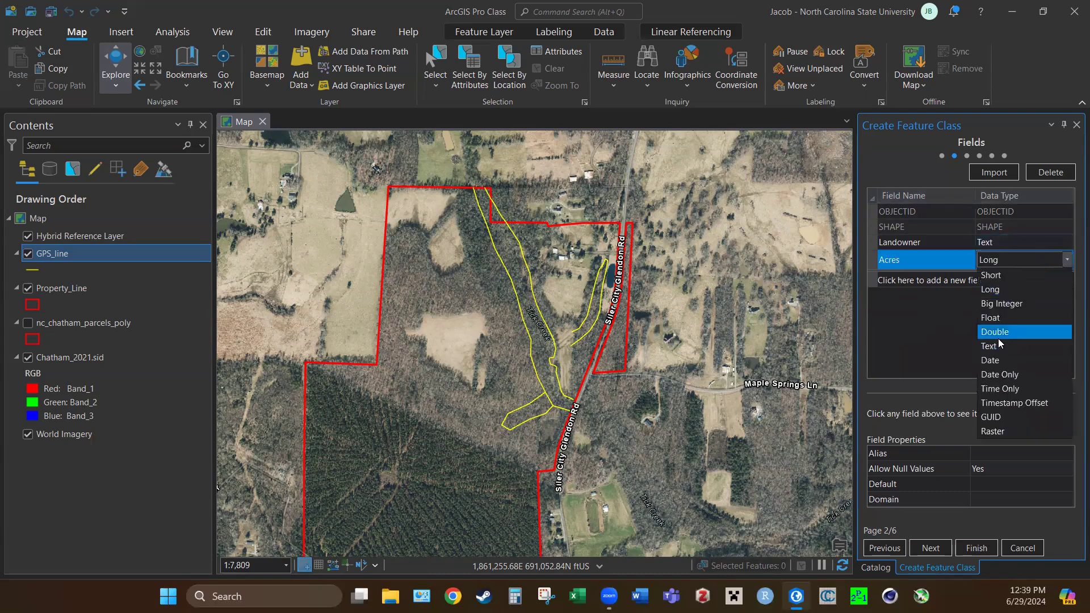
left_click(996, 320)
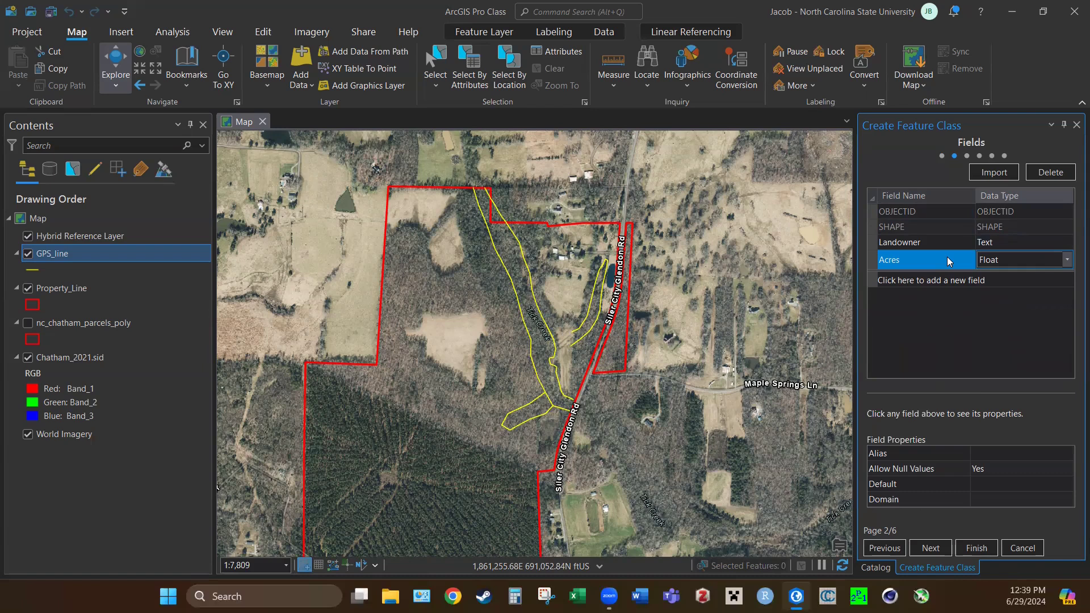
left_click(968, 548)
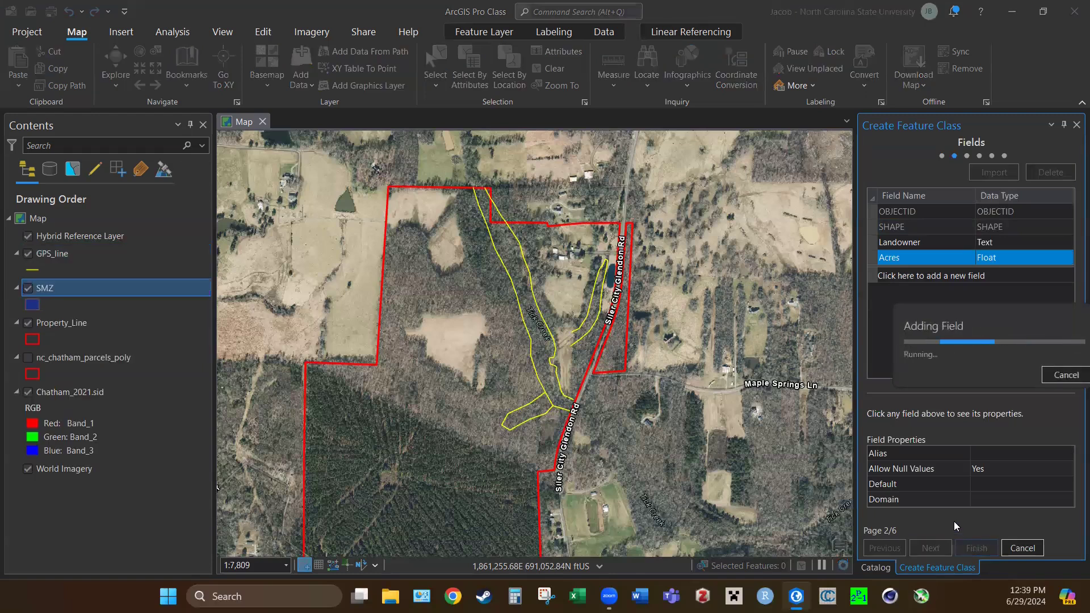
Choose the same bright turquoise for the SMZ polygon symbol's fill and outline colors.
left_click(33, 304)
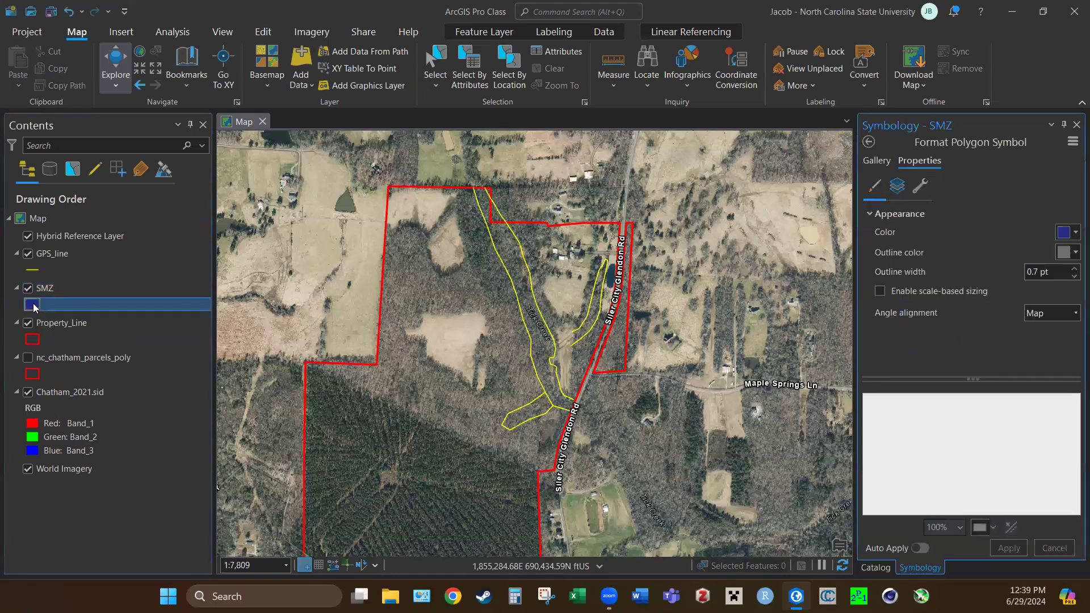
left_click(1072, 234)
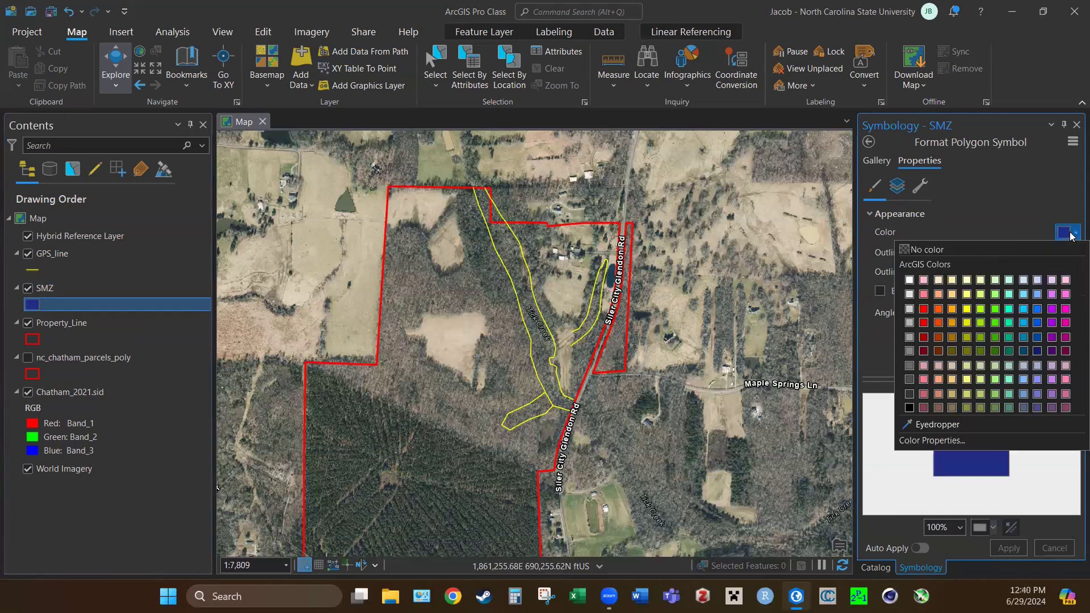
left_click(1009, 310)
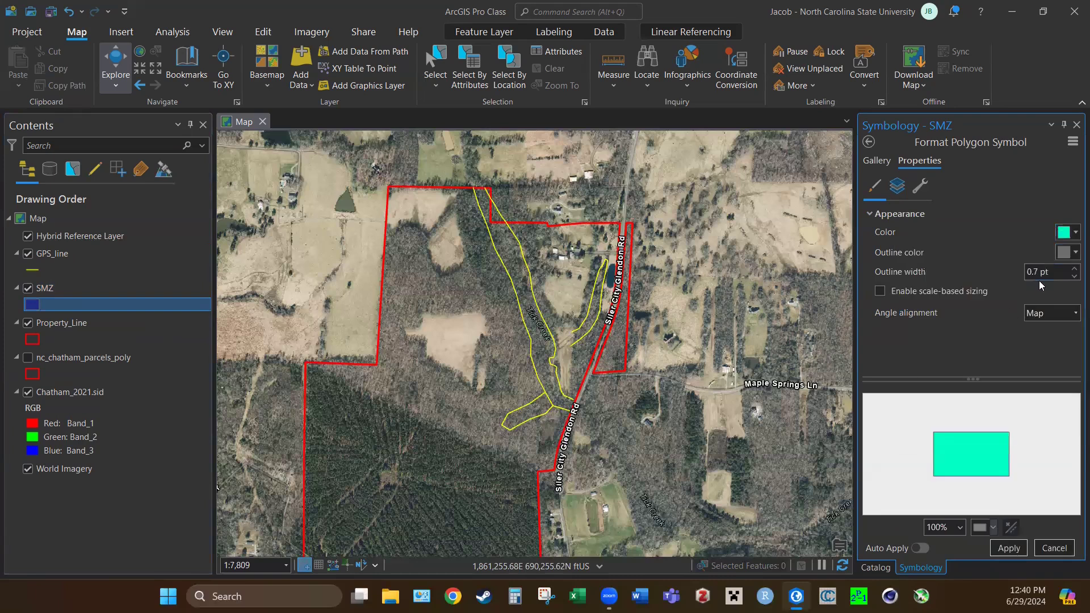
left_click(1072, 253)
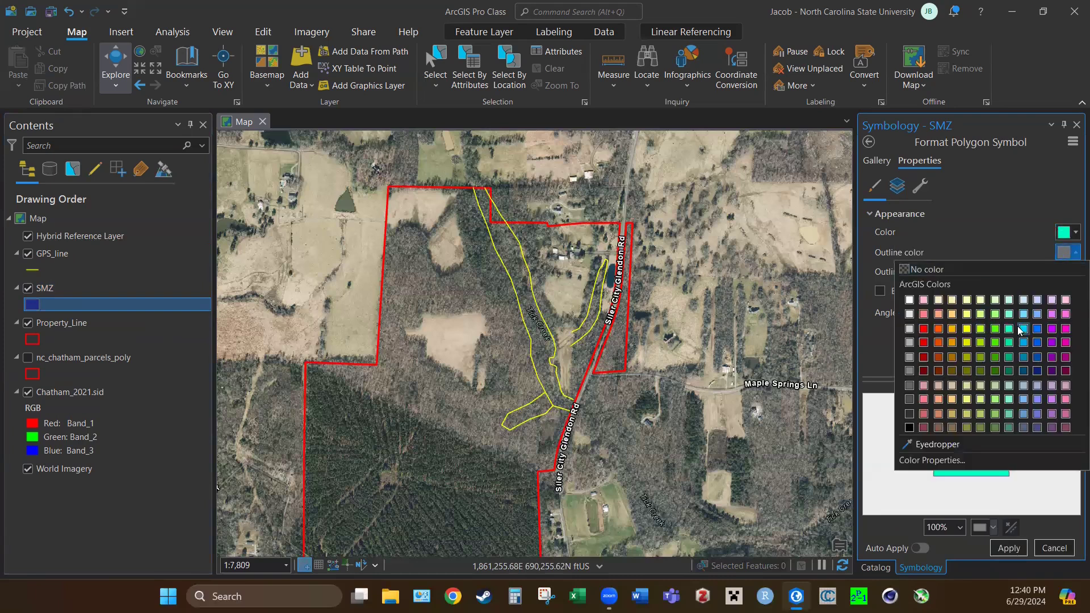
left_click(1010, 329)
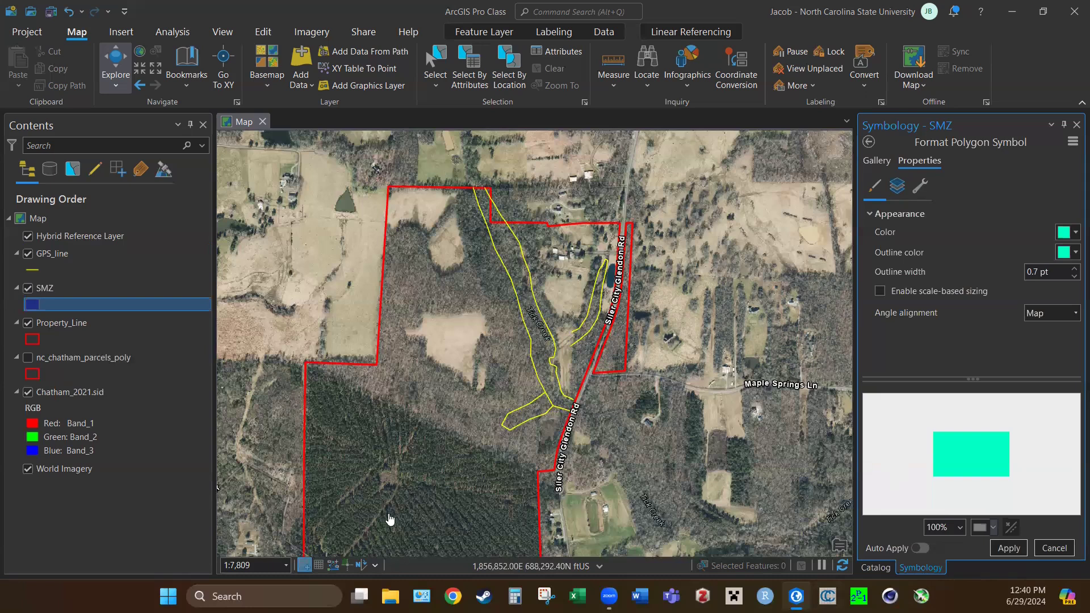
scroll(386, 500, "up", 2)
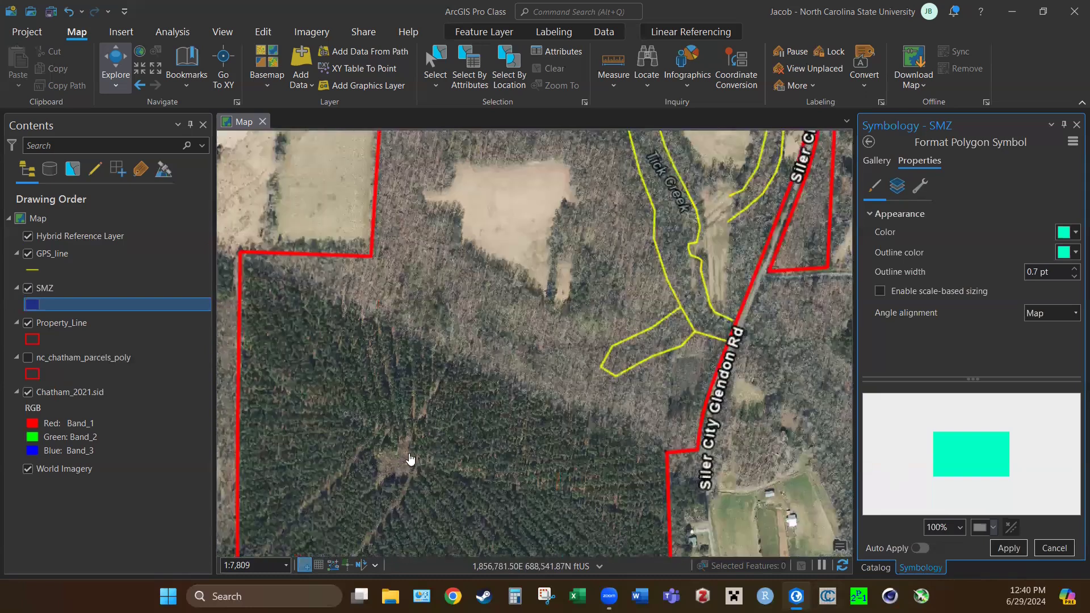
scroll(409, 459, "up", 4)
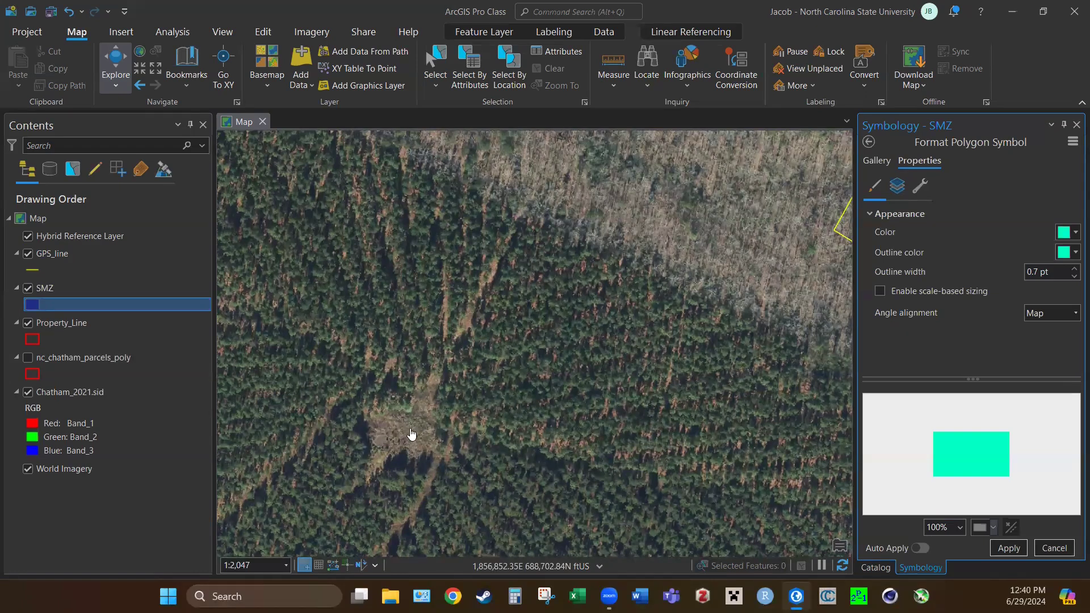
scroll(413, 434, "down", 2)
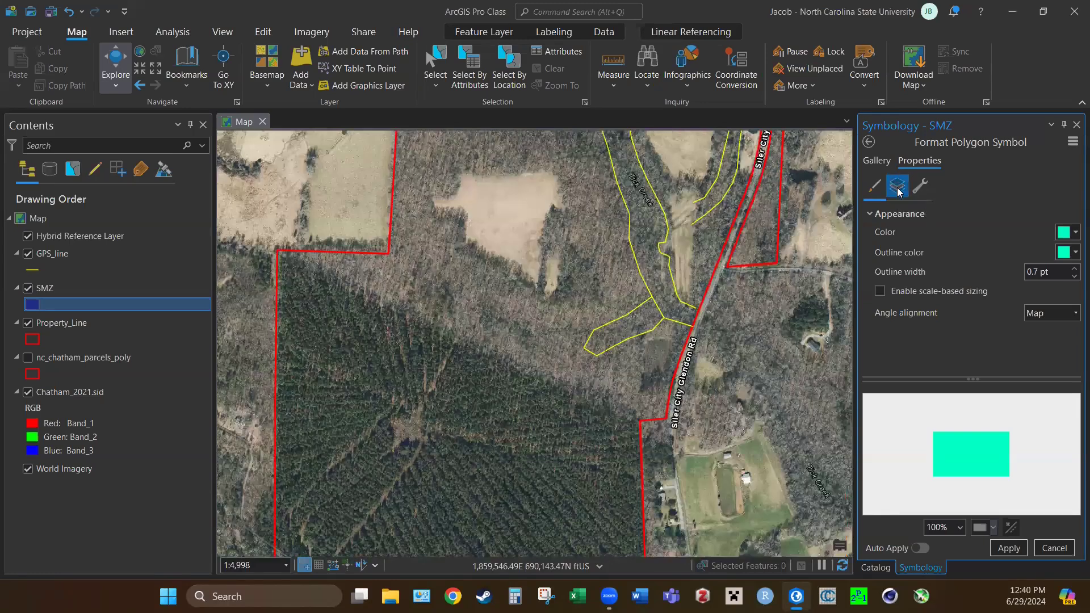
Examine the stroke and fill layers, their appearance options and the structure settings of the SMZ polygon symbol.
left_click(898, 189)
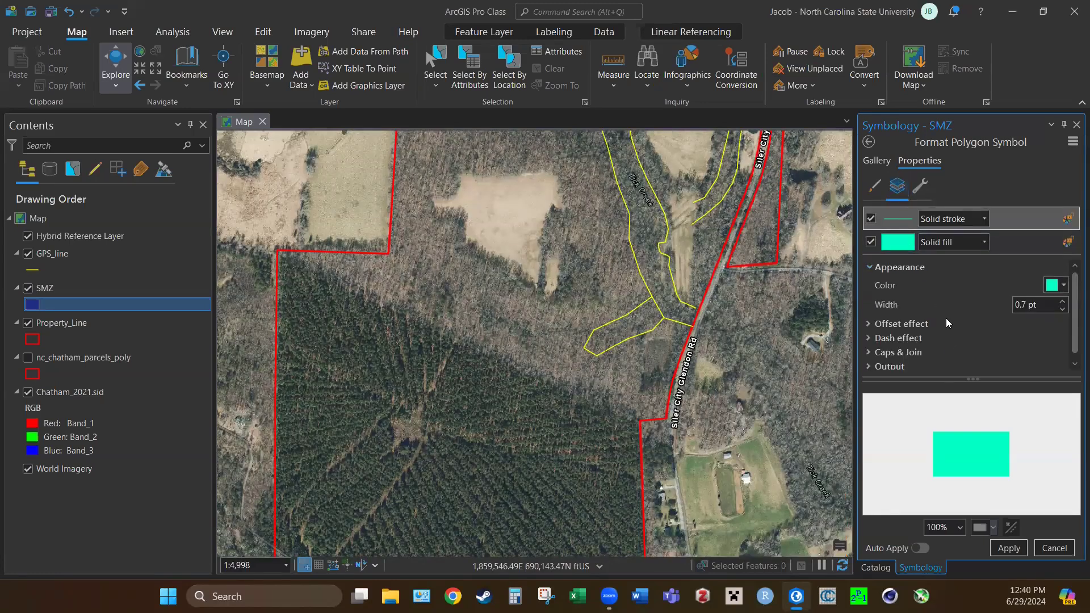
left_click(1017, 242)
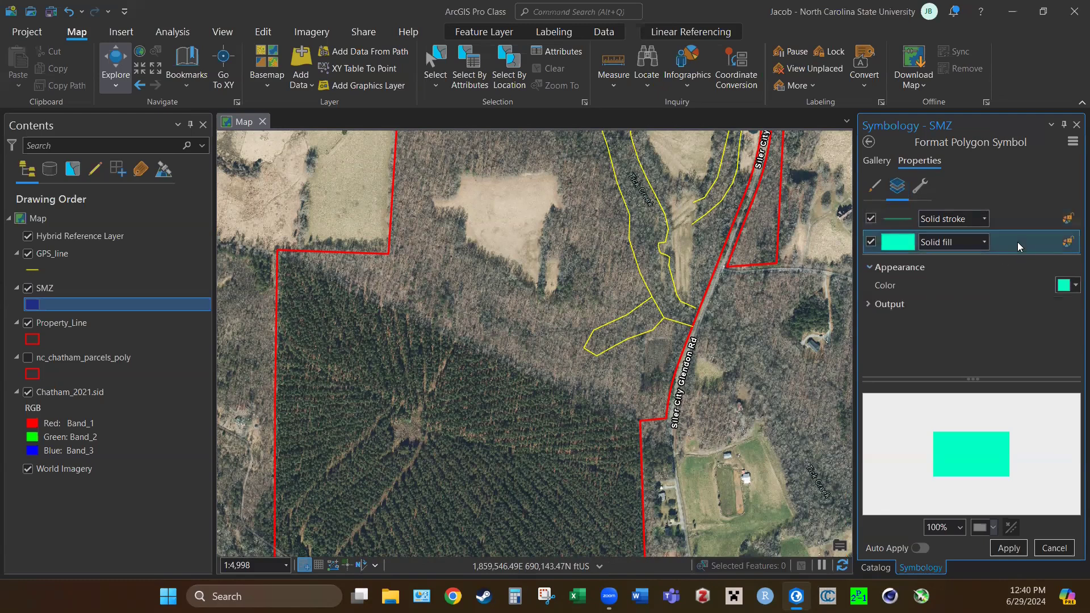
left_click(1010, 218)
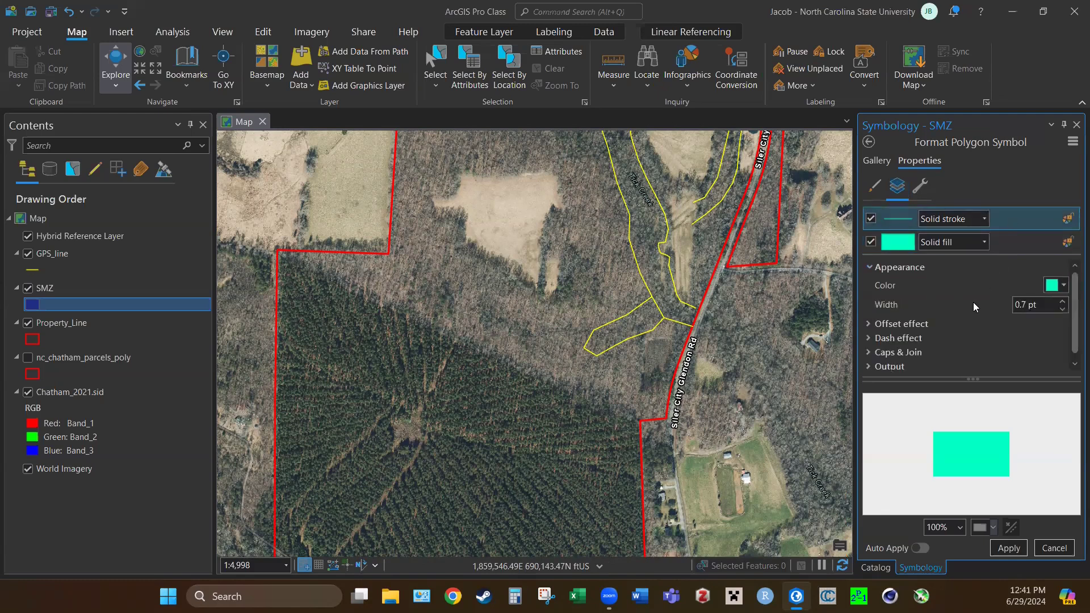
left_click(1026, 238)
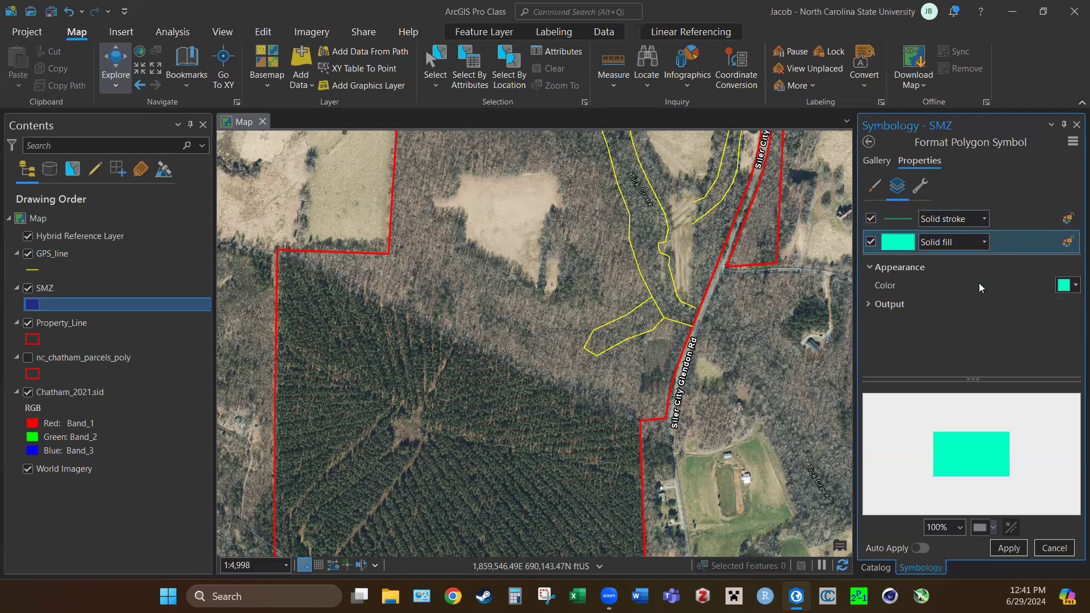
left_click(900, 305)
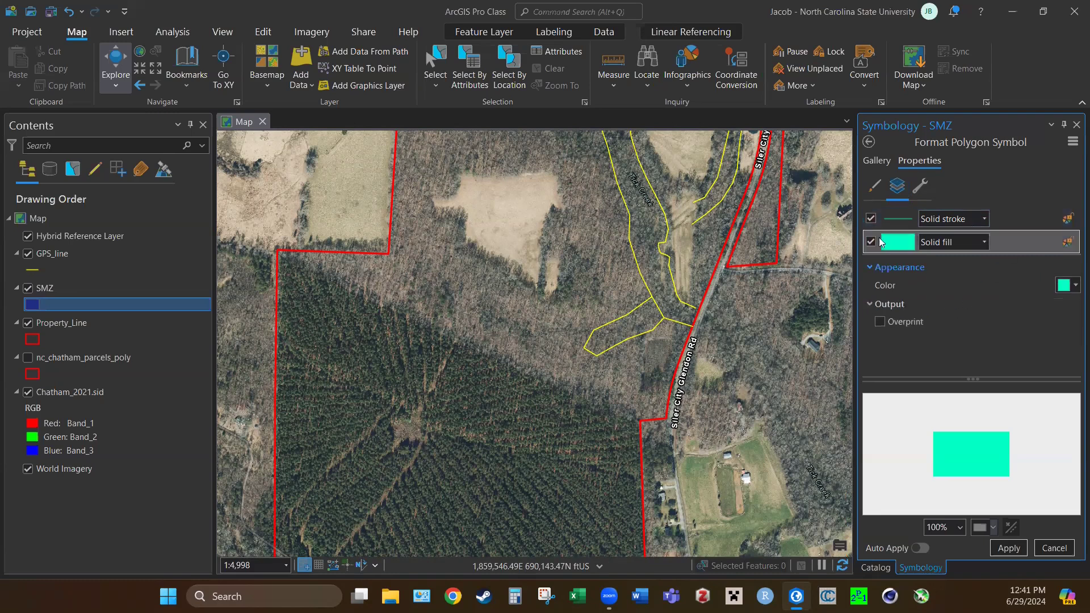
left_click(871, 188)
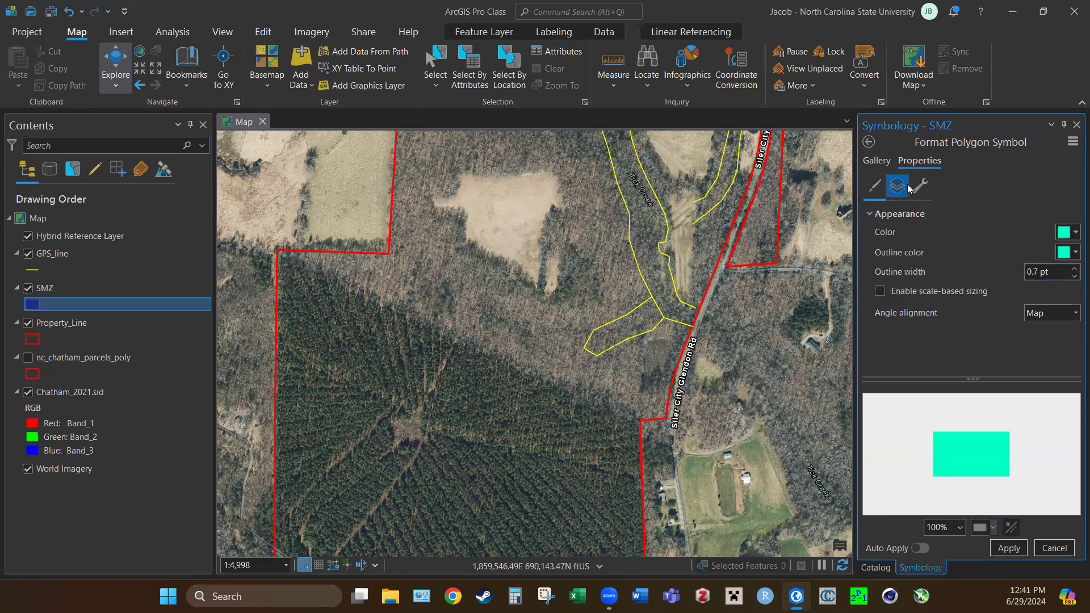
left_click(907, 189)
left_click(920, 186)
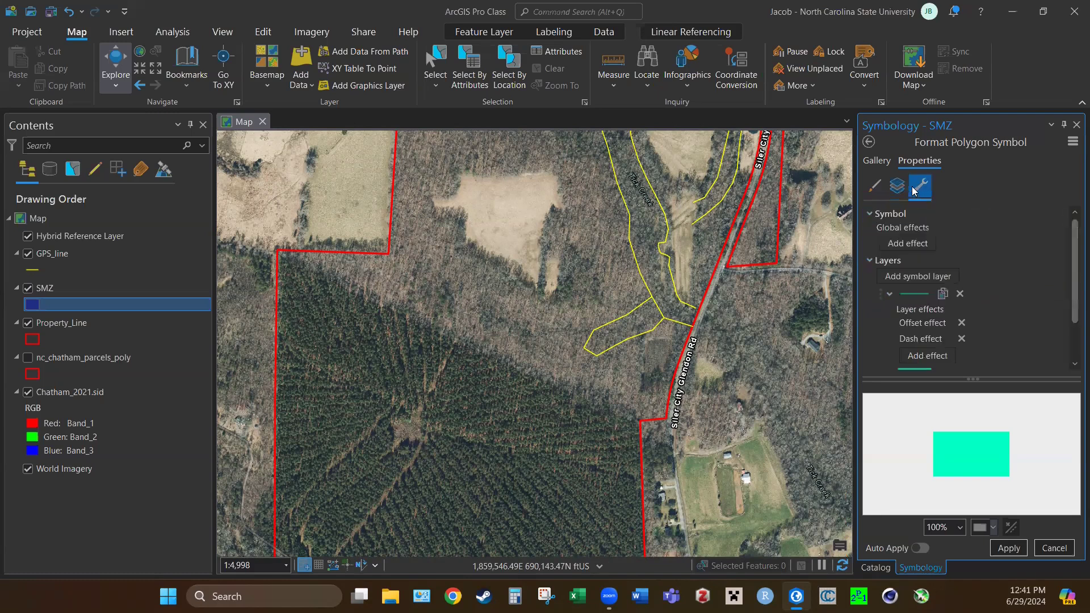
left_click(876, 160)
left_click(920, 161)
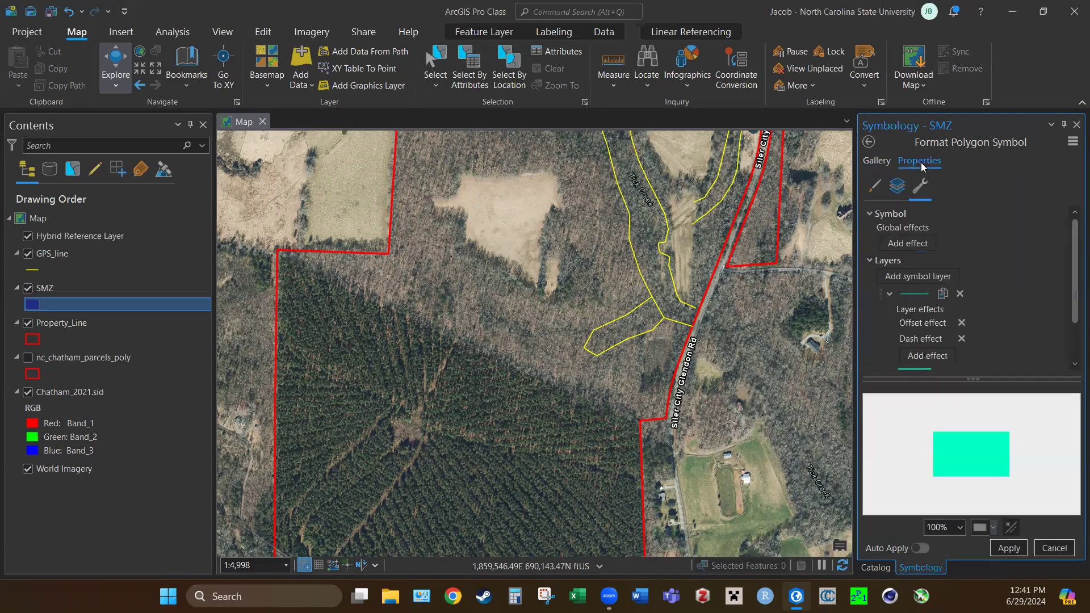
scroll(932, 284, "down", 1)
left_click(897, 187)
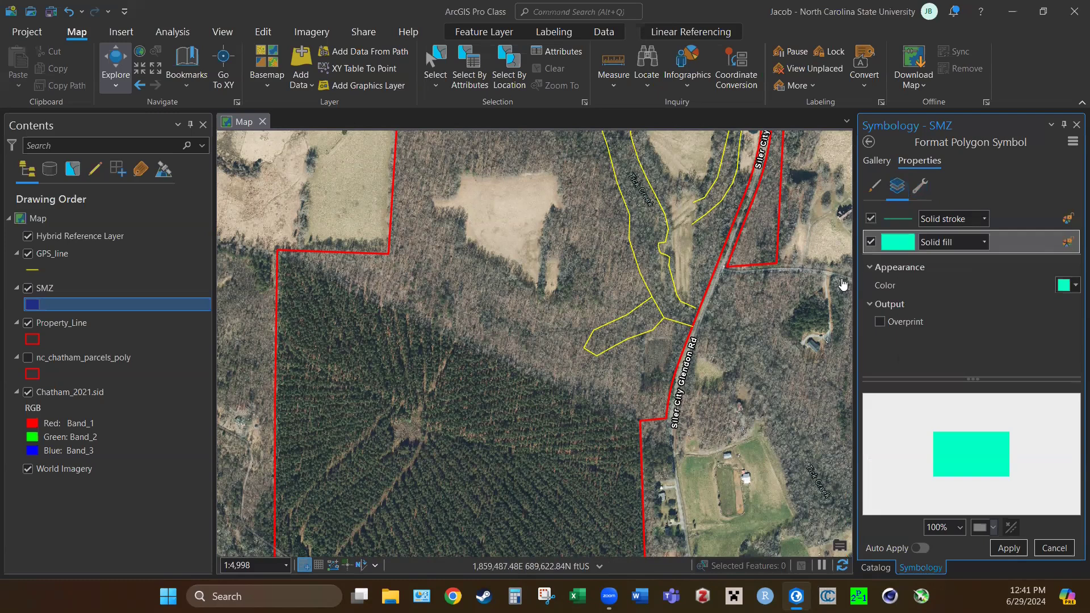
Widen the Symbology pane and review the stroke settings and the fill types offered for the SMZ symbol.
left_click_drag(848, 280, 745, 277)
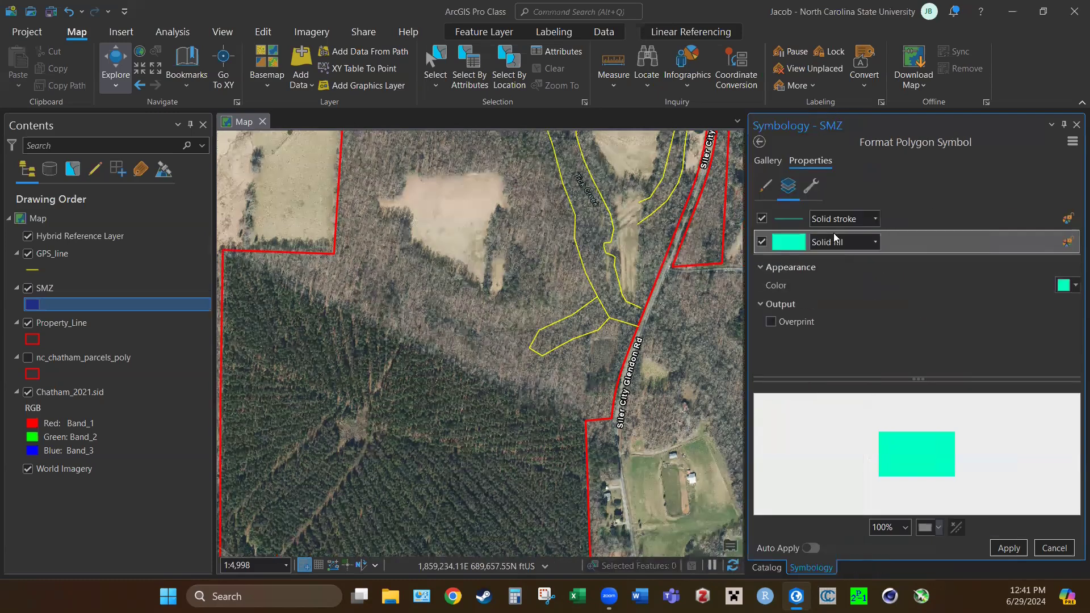
left_click(907, 216)
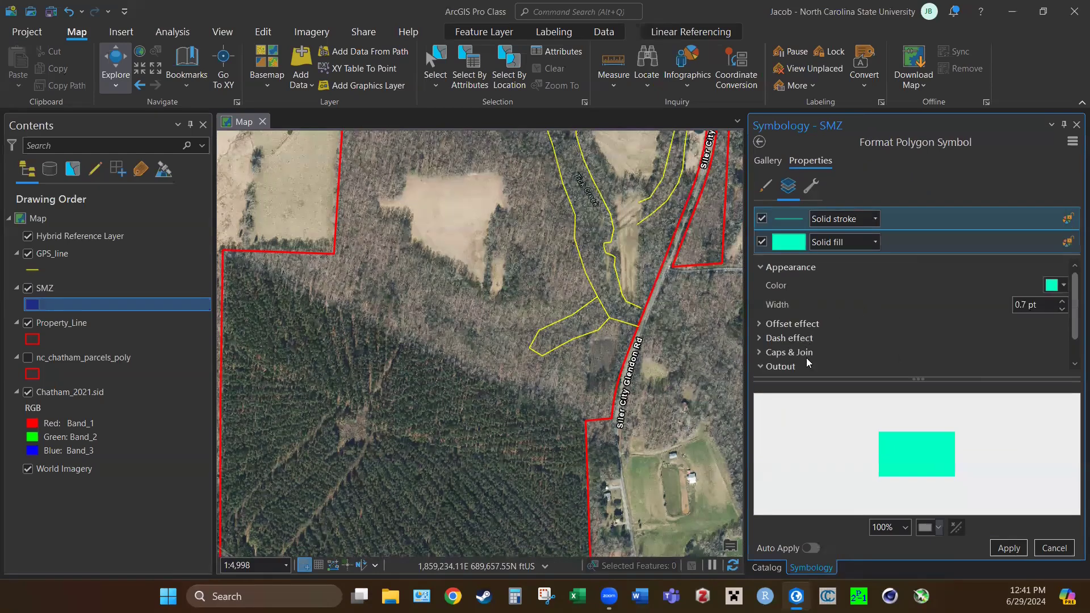
scroll(806, 358, "down", 1)
left_click(788, 250)
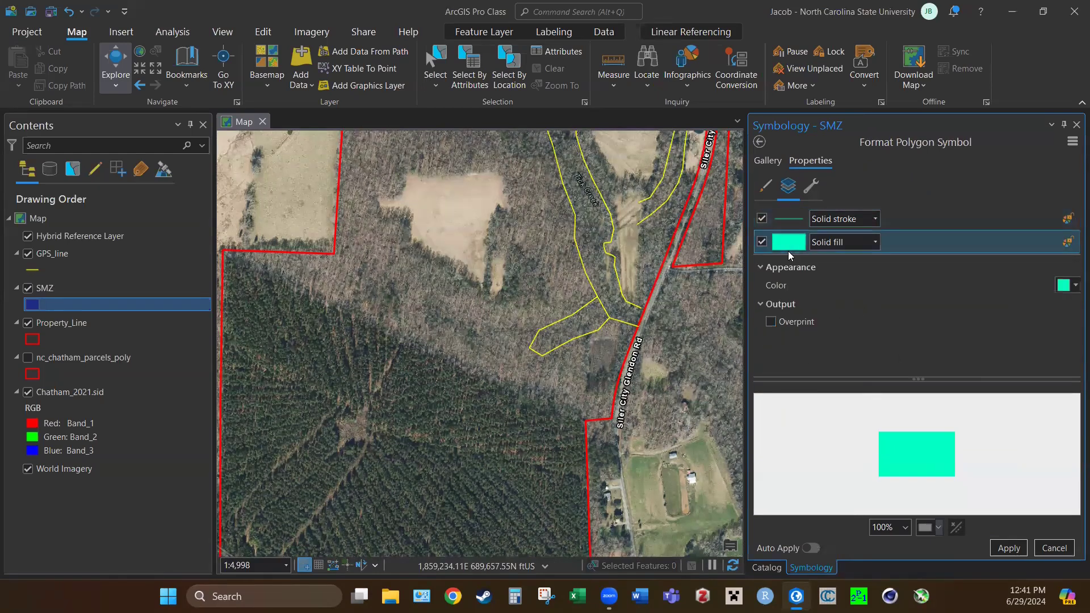
left_click(876, 243)
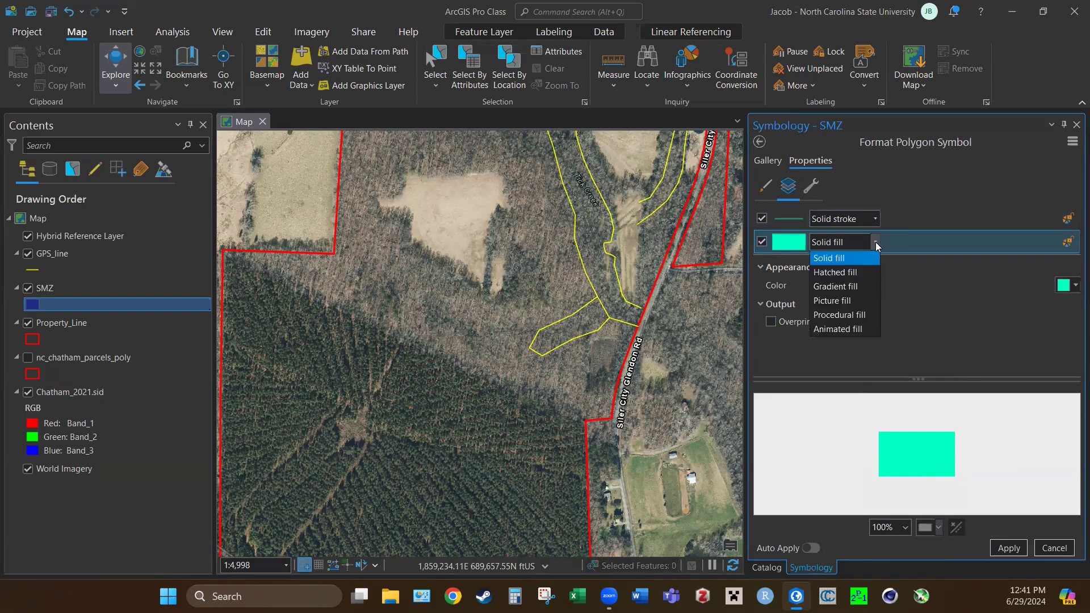
left_click(875, 242)
left_click(761, 141)
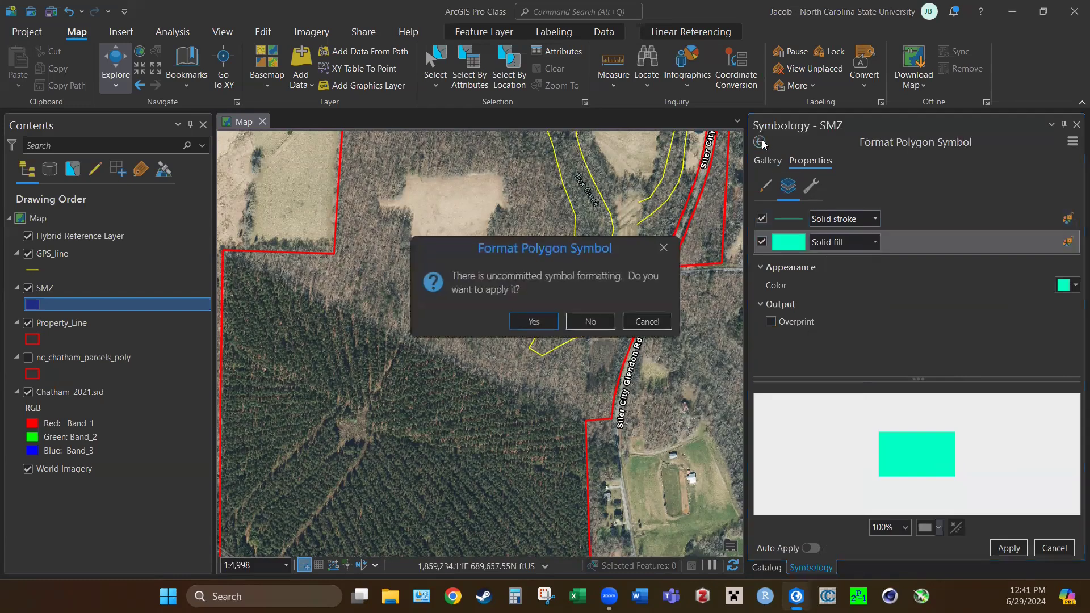
left_click(648, 326)
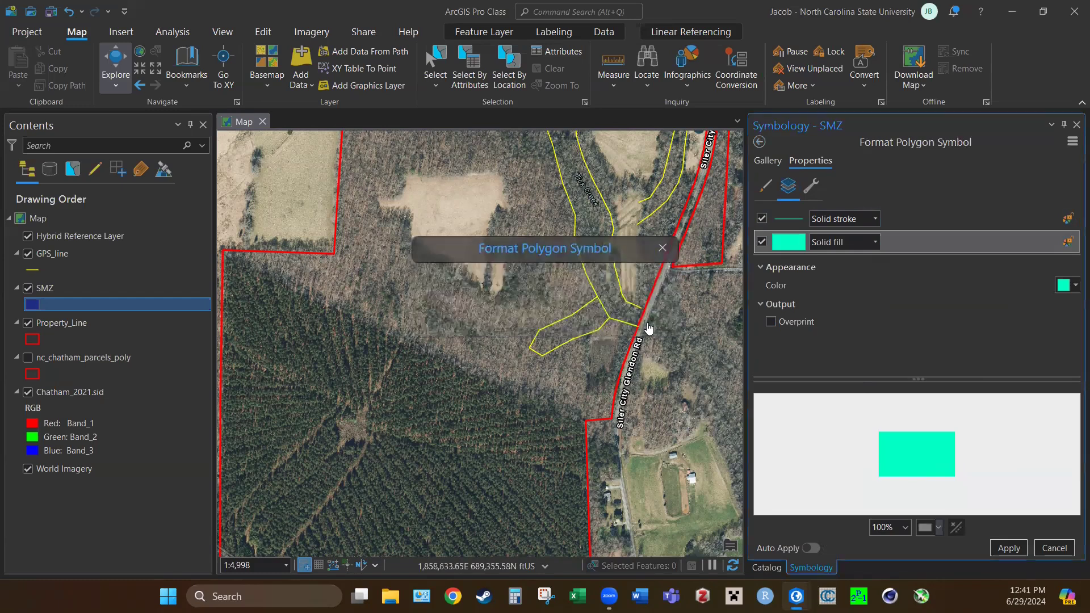
left_click(767, 161)
left_click(810, 161)
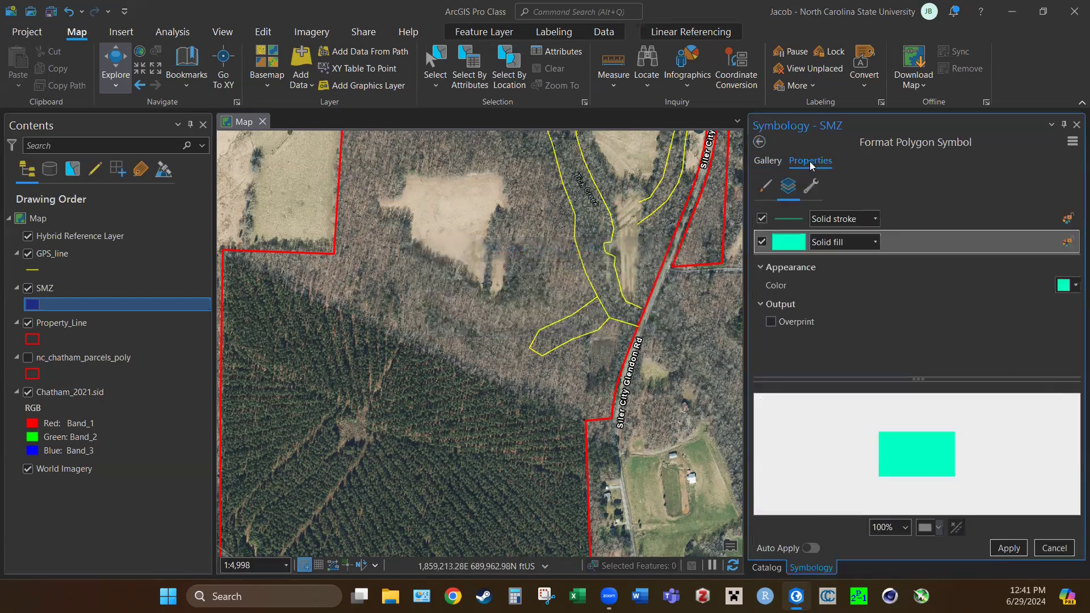
left_click(772, 188)
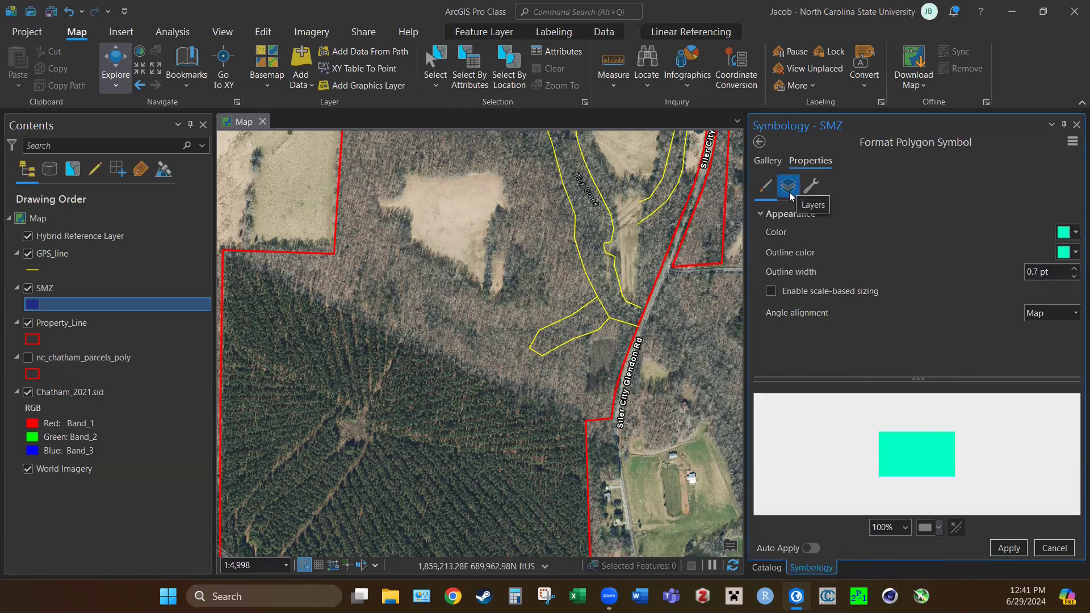
Change the SMZ symbol's fill layer from a solid fill to a hatched fill.
left_click(789, 192)
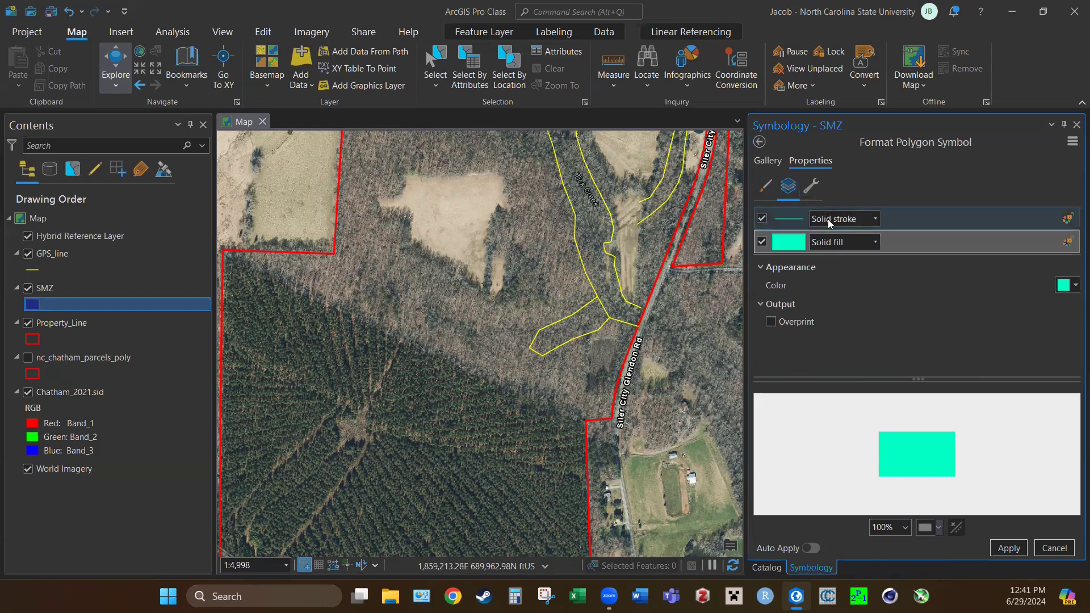
left_click(876, 241)
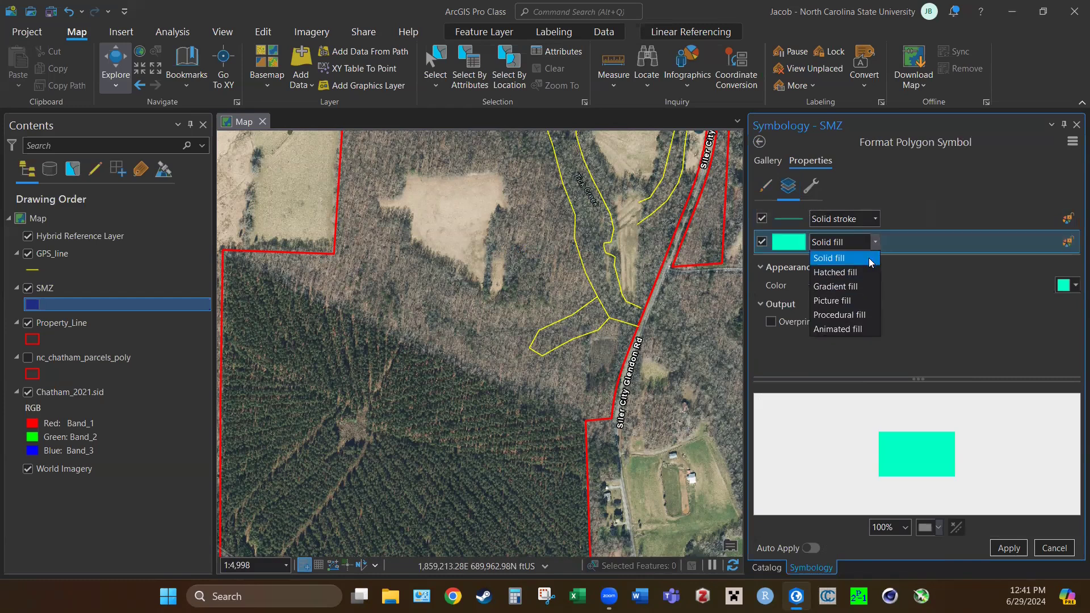
left_click(838, 273)
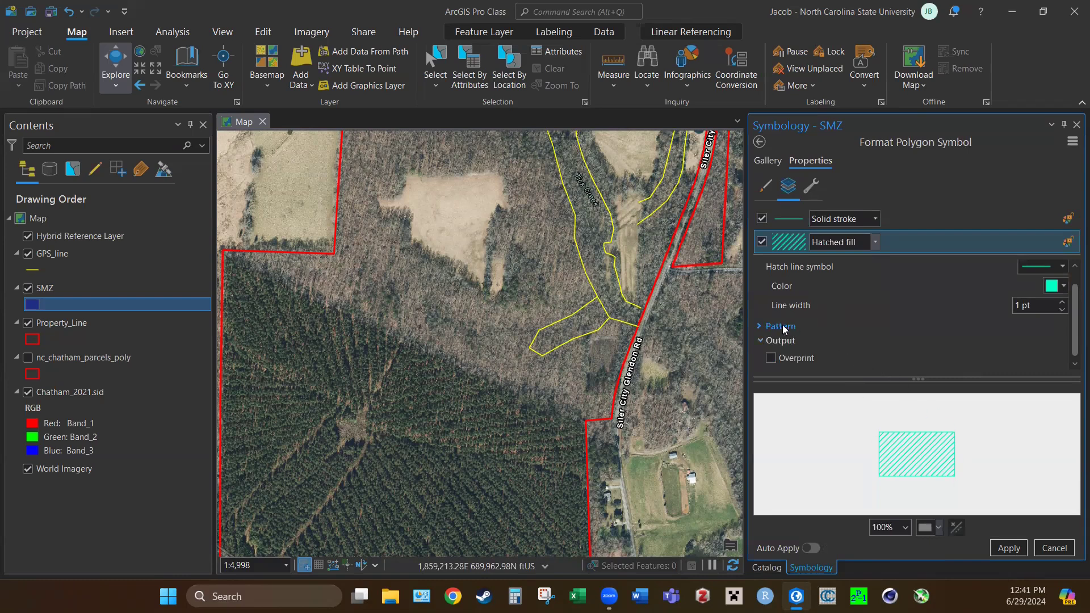
Set the separation of the hatch pattern to 26 pt and apply the SMZ symbol changes.
left_click(762, 326)
scroll(881, 312, "down", 1)
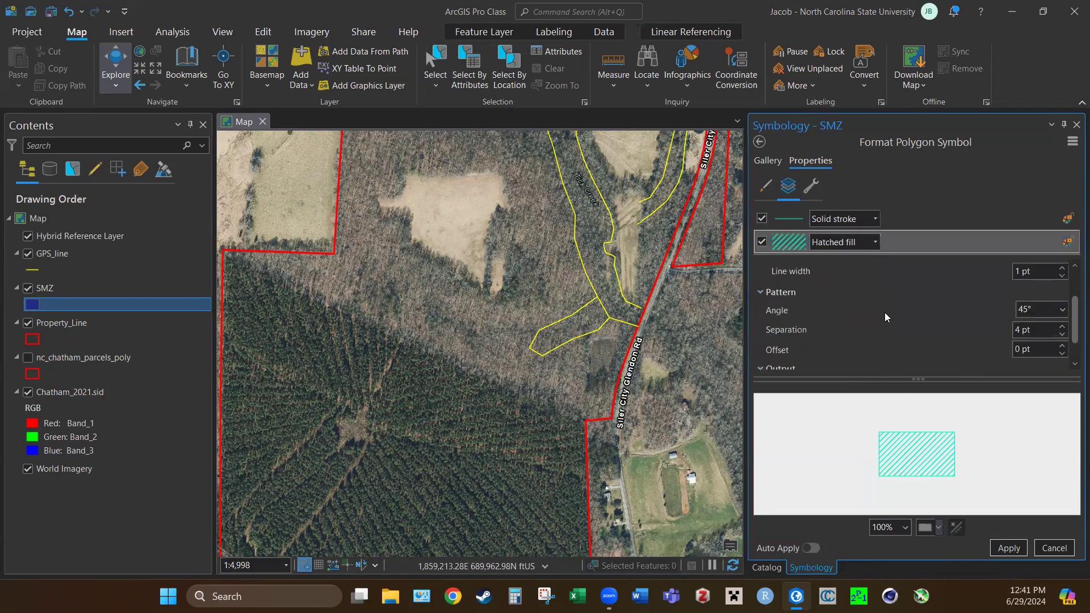
scroll(884, 313, "down", 1)
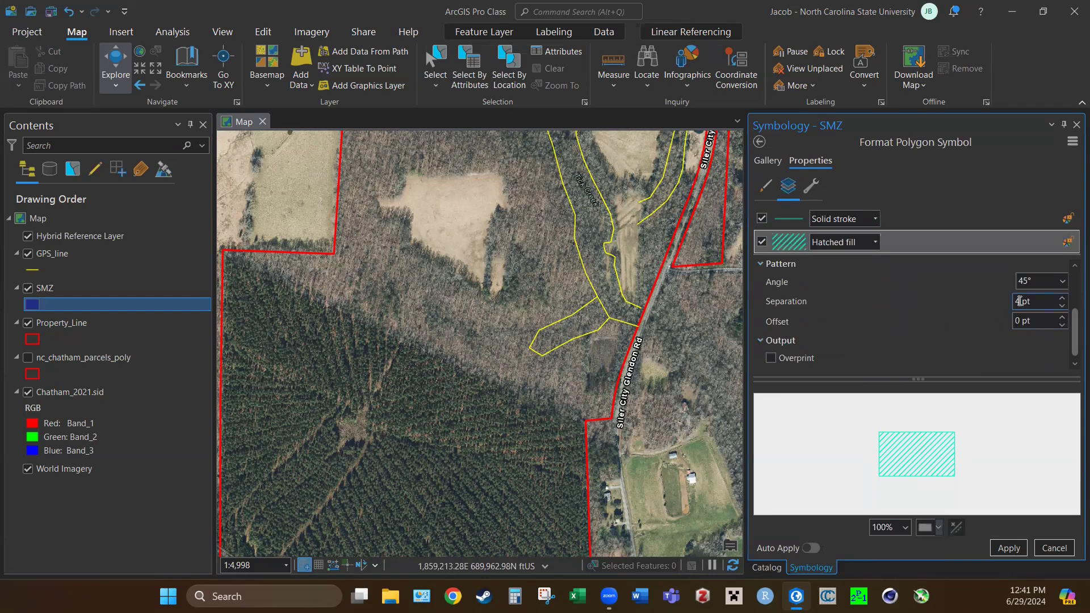
type("20")
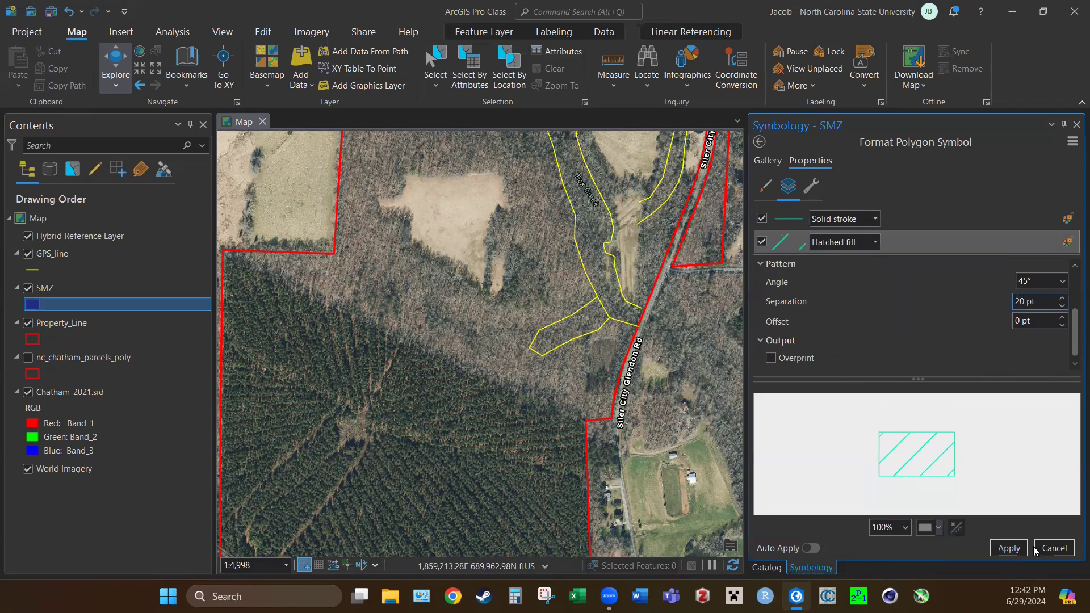
key("BackSpace")
type("6")
left_click(1002, 552)
Narrow the Symbology pane to give the map of the property more room.
scroll(600, 486, "down", 2)
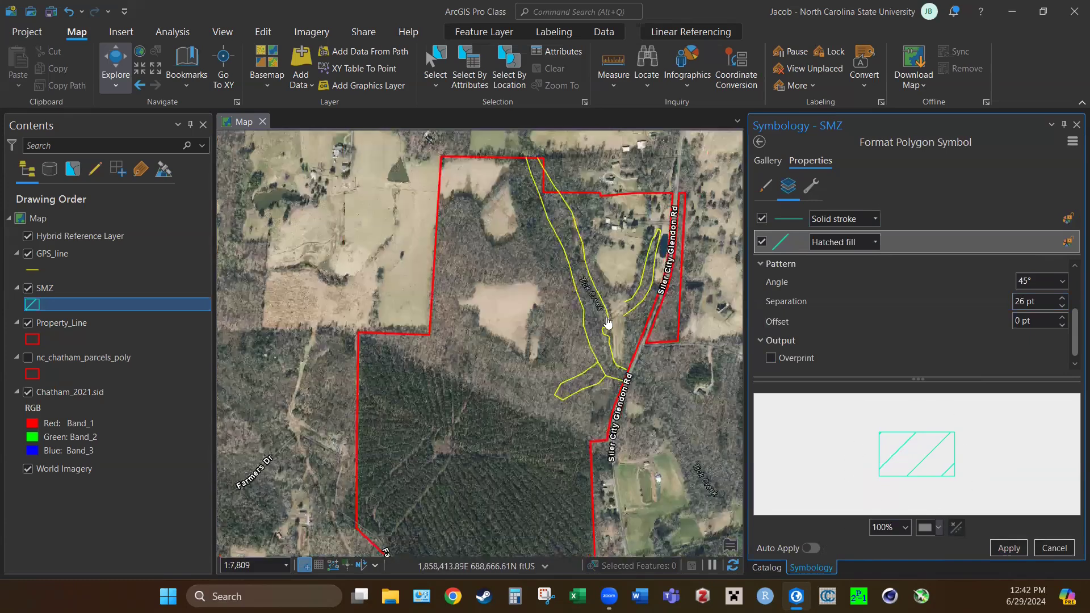
scroll(607, 323, "up", 2)
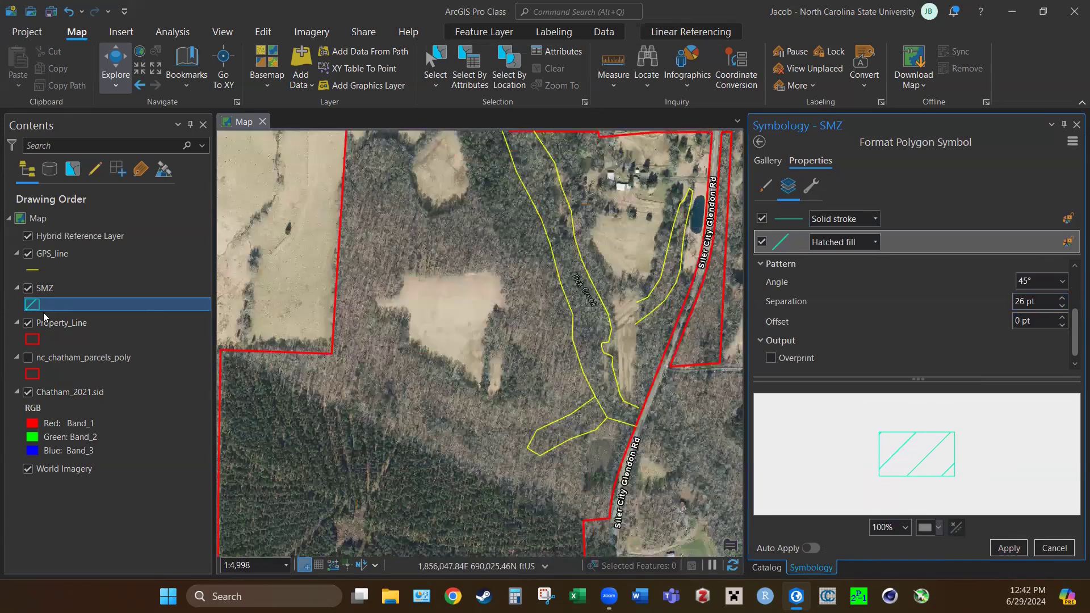
left_click_drag(749, 229, 801, 341)
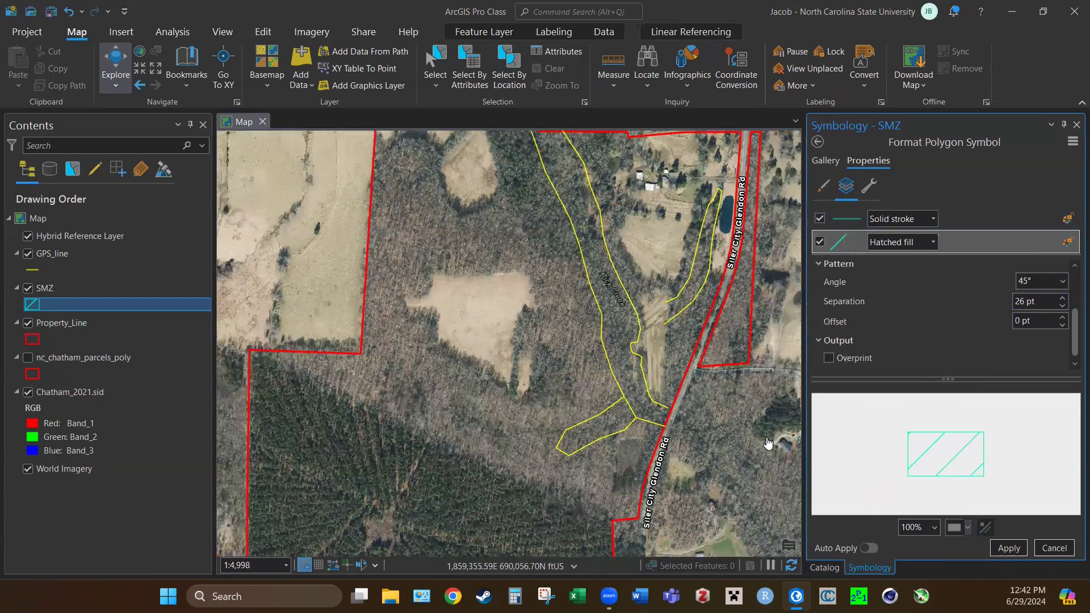
scroll(768, 444, "down", 2)
scroll(718, 327, "up", 2)
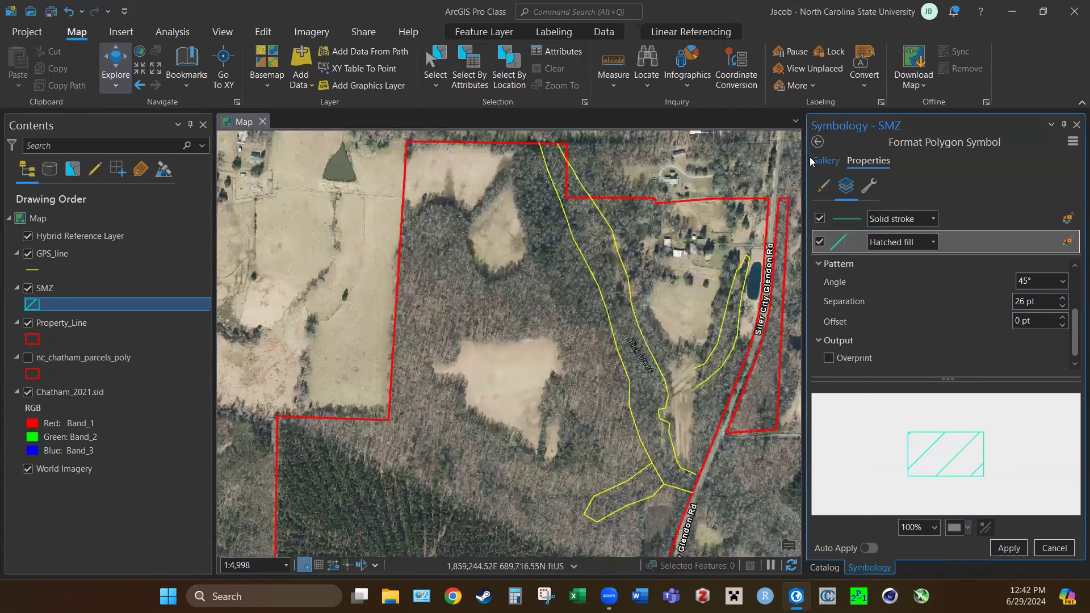
left_click_drag(806, 188, 866, 220)
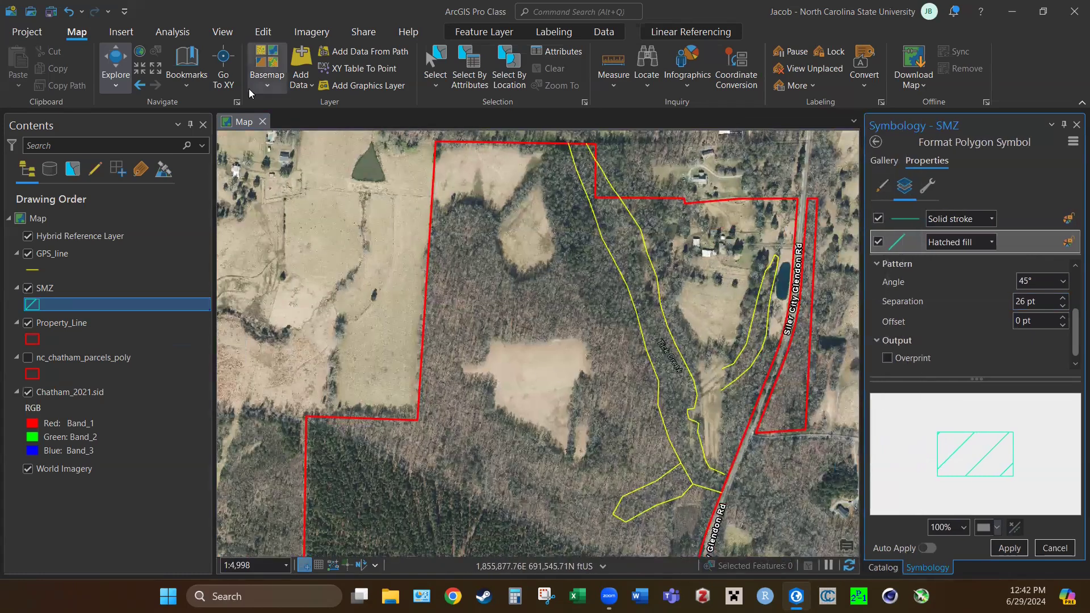
Open the feature creation templates and activate the SMZ polygon template for drawing.
left_click(263, 33)
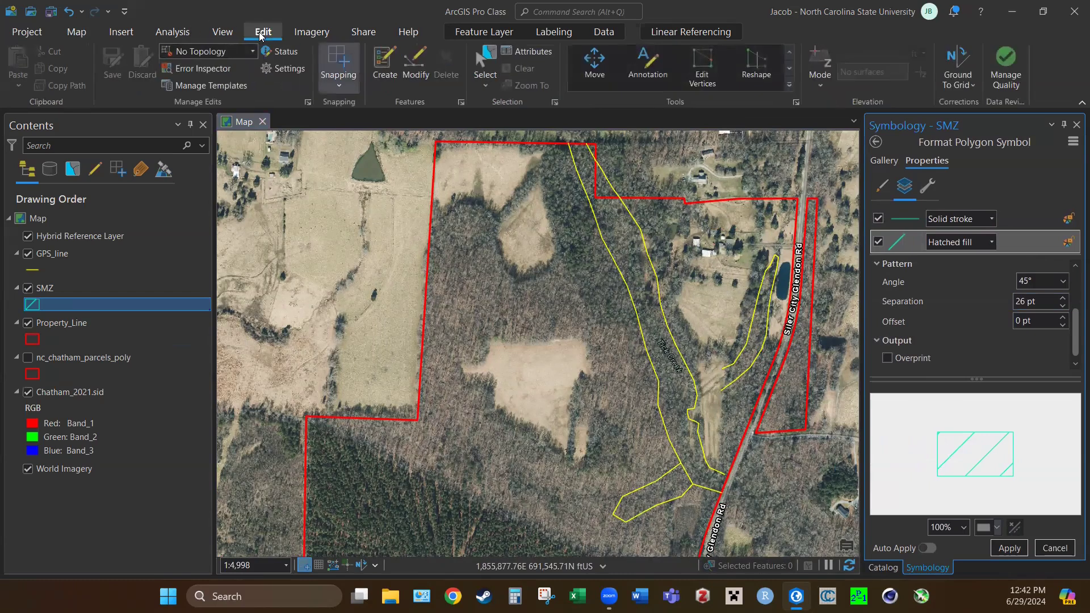
left_click(384, 63)
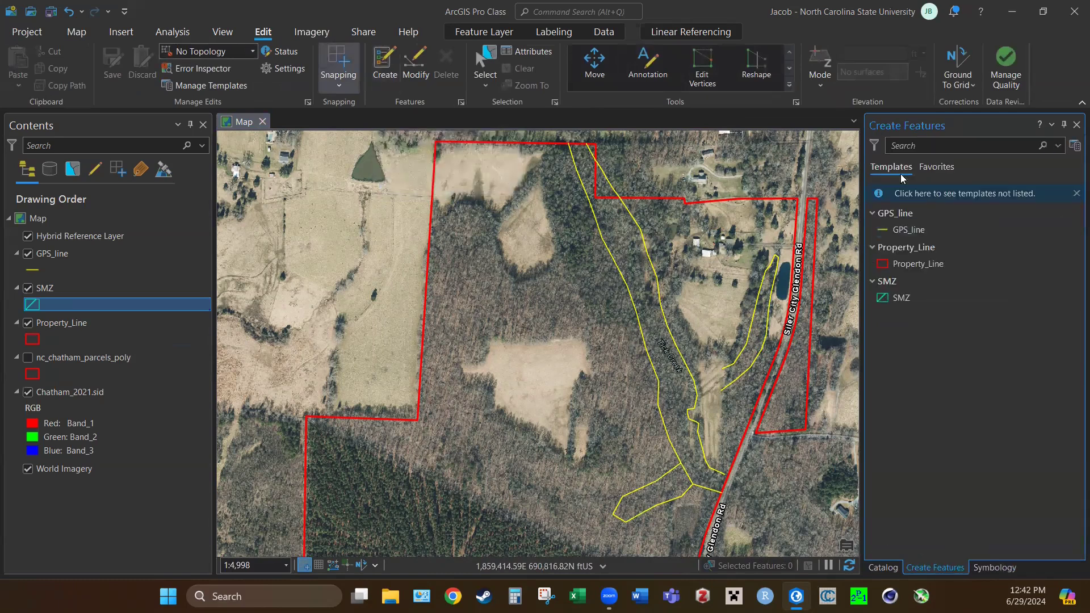
left_click(904, 227)
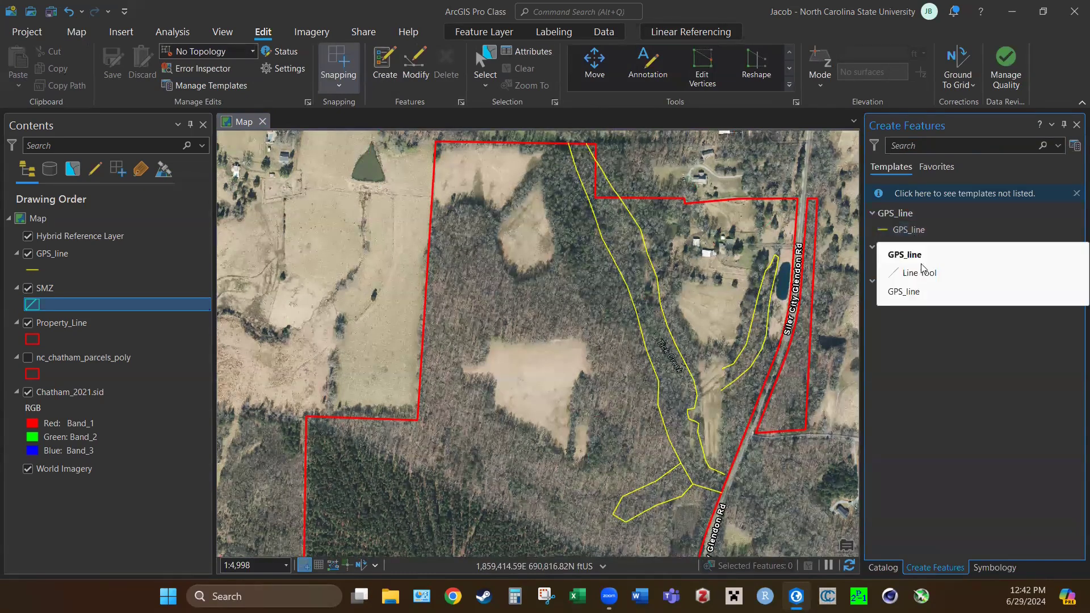
left_click(961, 304)
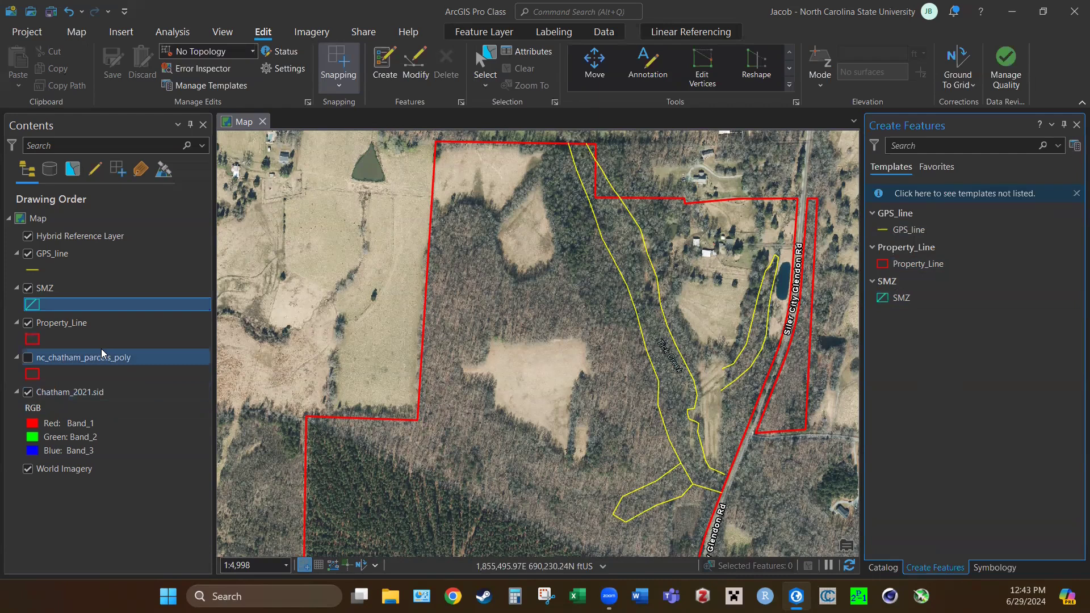
left_click(901, 299)
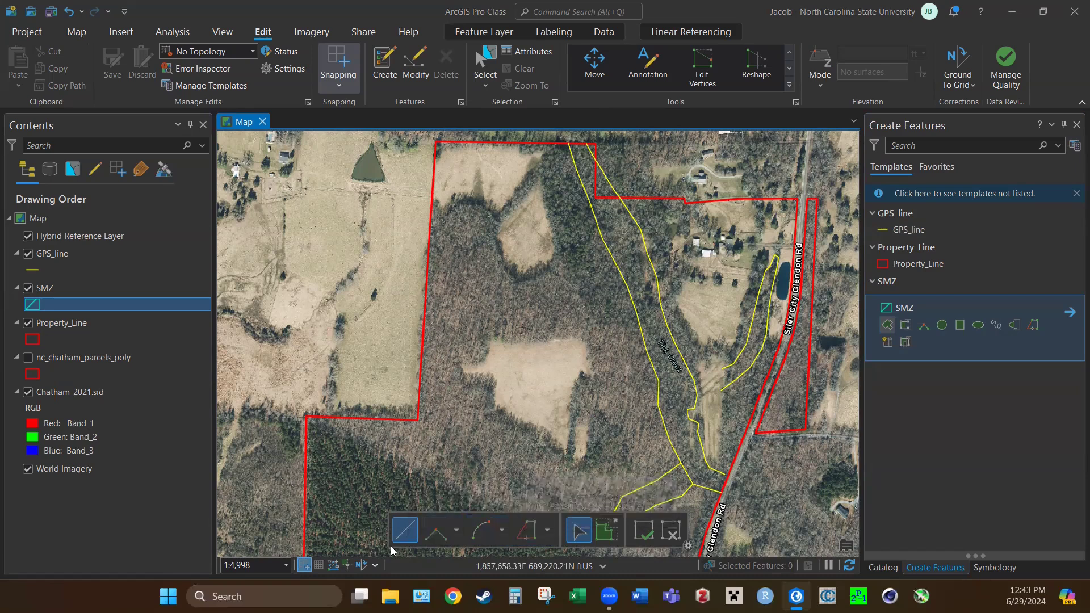
left_click(541, 436)
left_click(495, 374)
left_click(564, 340)
left_click(517, 273)
left_click(581, 294)
left_click(595, 363)
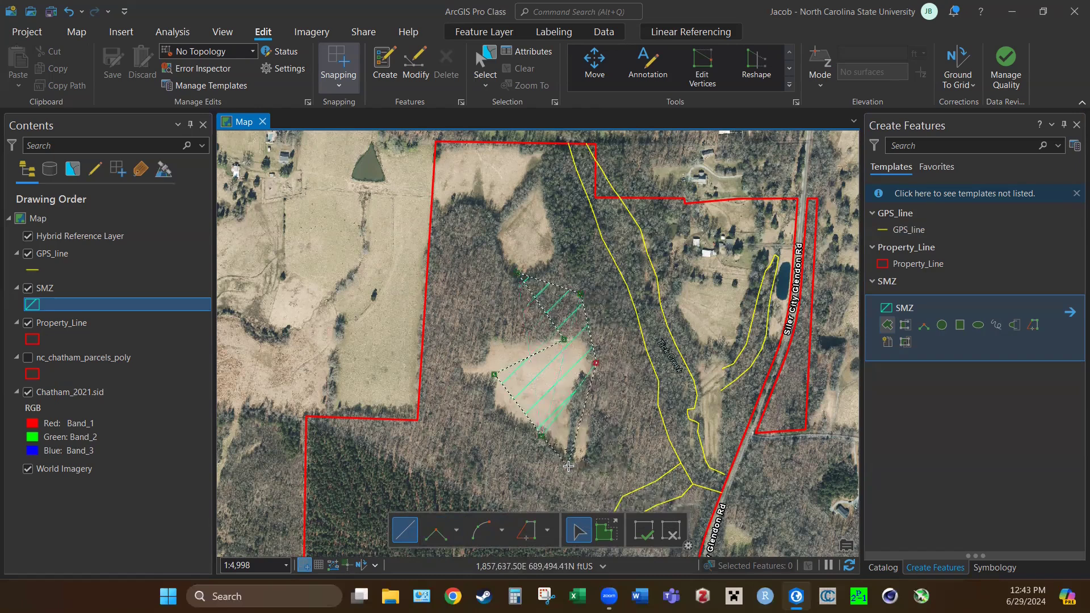
key("Escape")
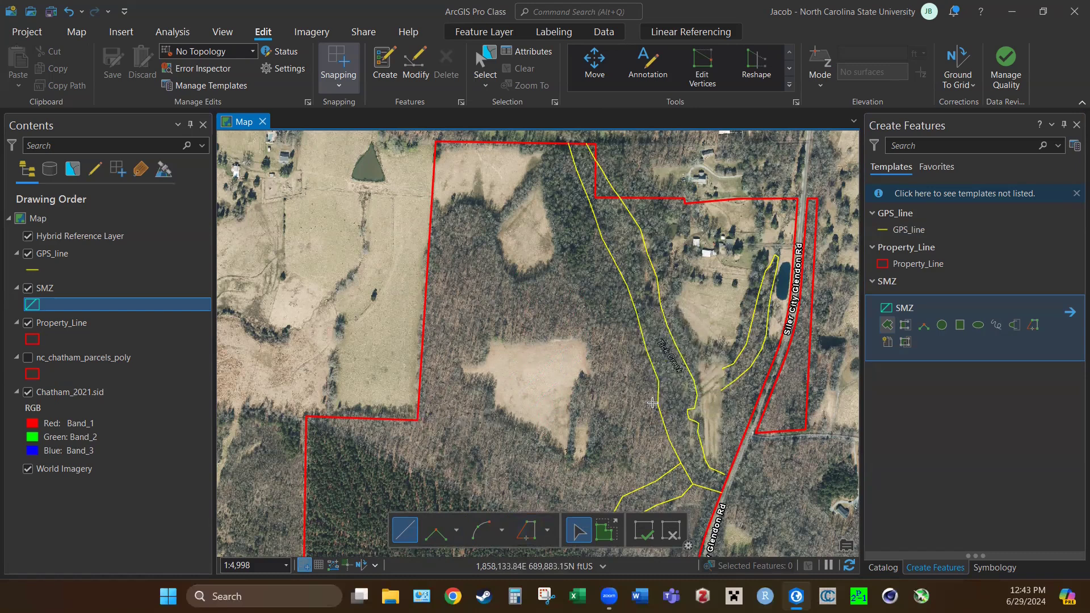
Examine the GPS lines along Tick Creek and where they meet the property line at Siler City Glendon Rd.
scroll(652, 402, "up", 2)
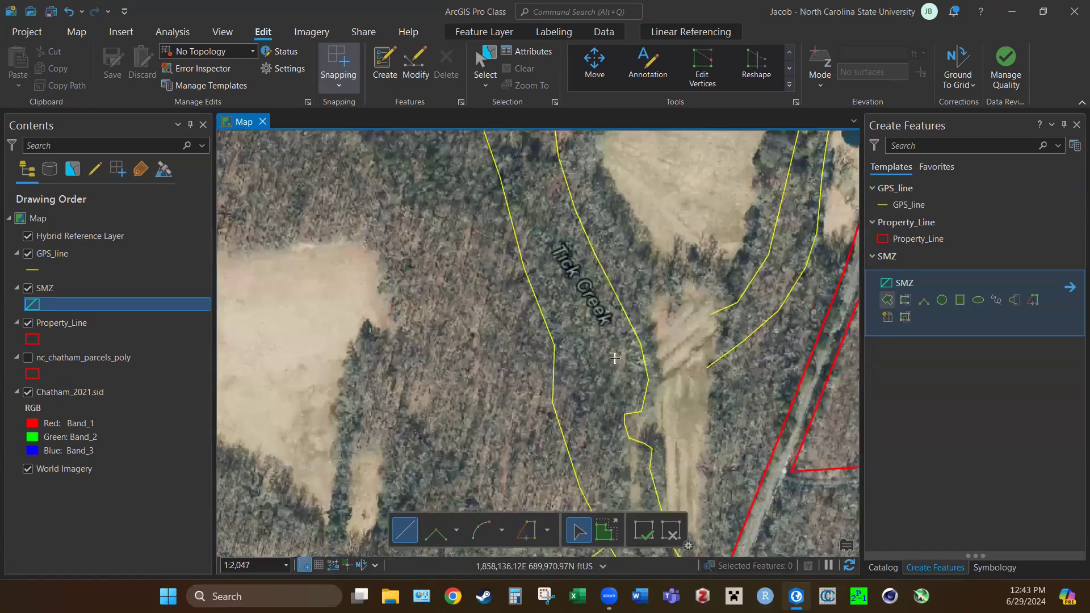
scroll(585, 345, "up", 1)
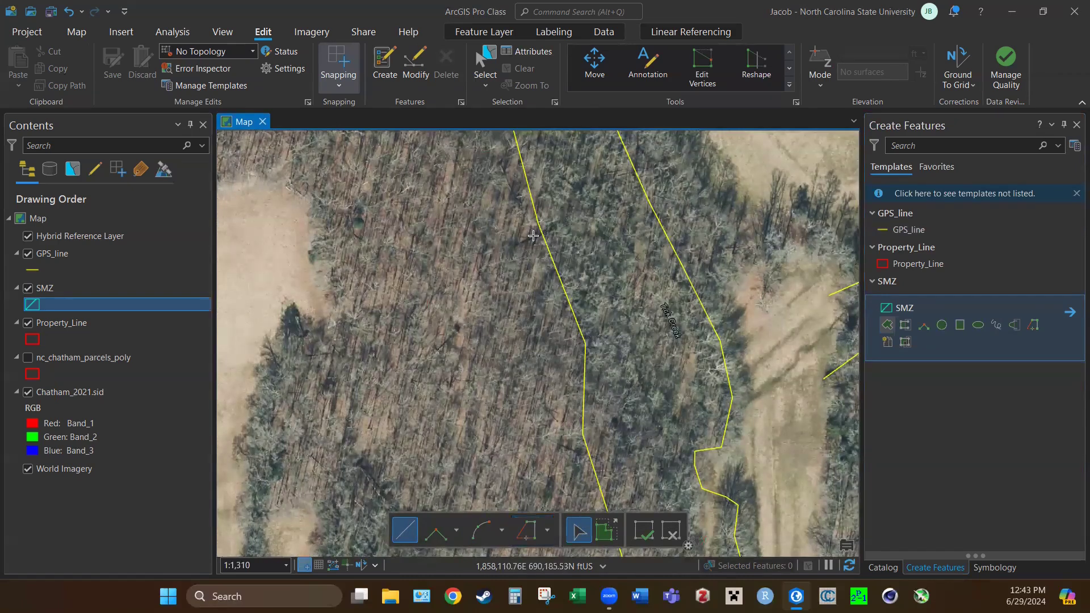
scroll(505, 284, "down", 2)
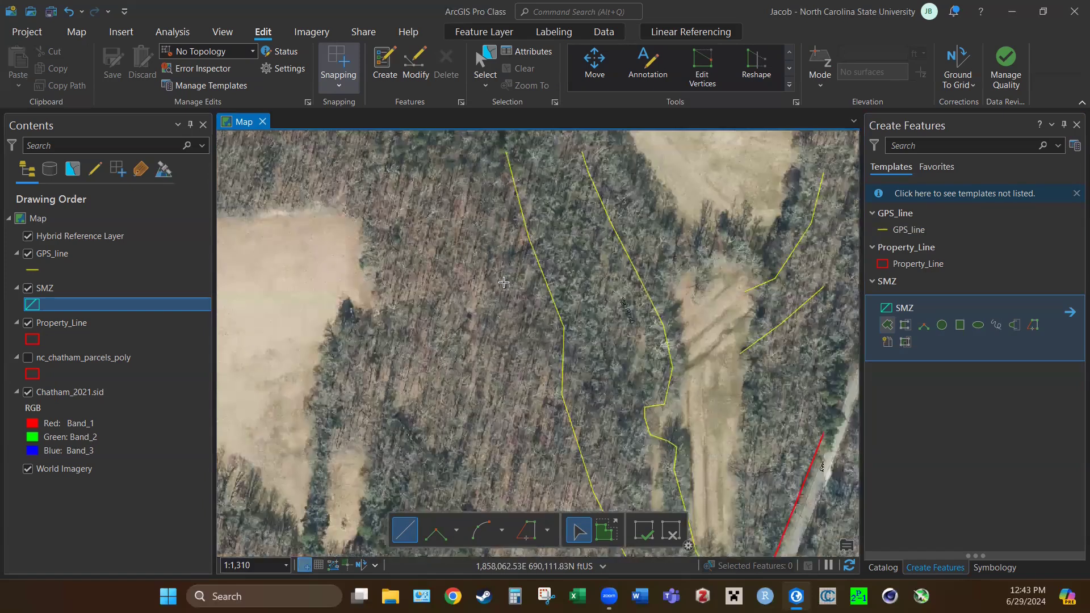
scroll(525, 291, "down", 3)
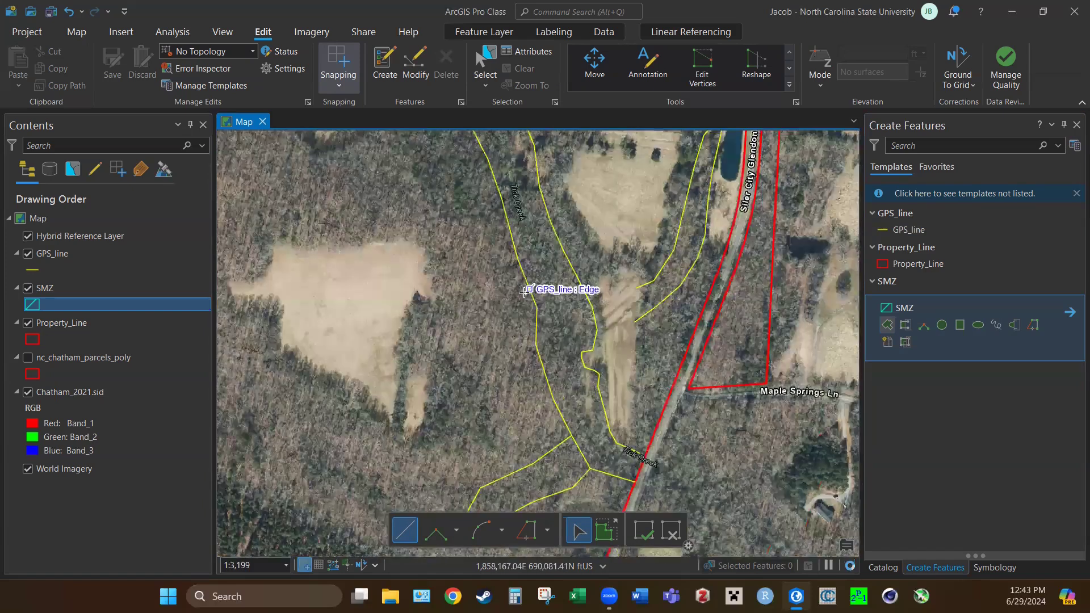
scroll(525, 292, "down", 1)
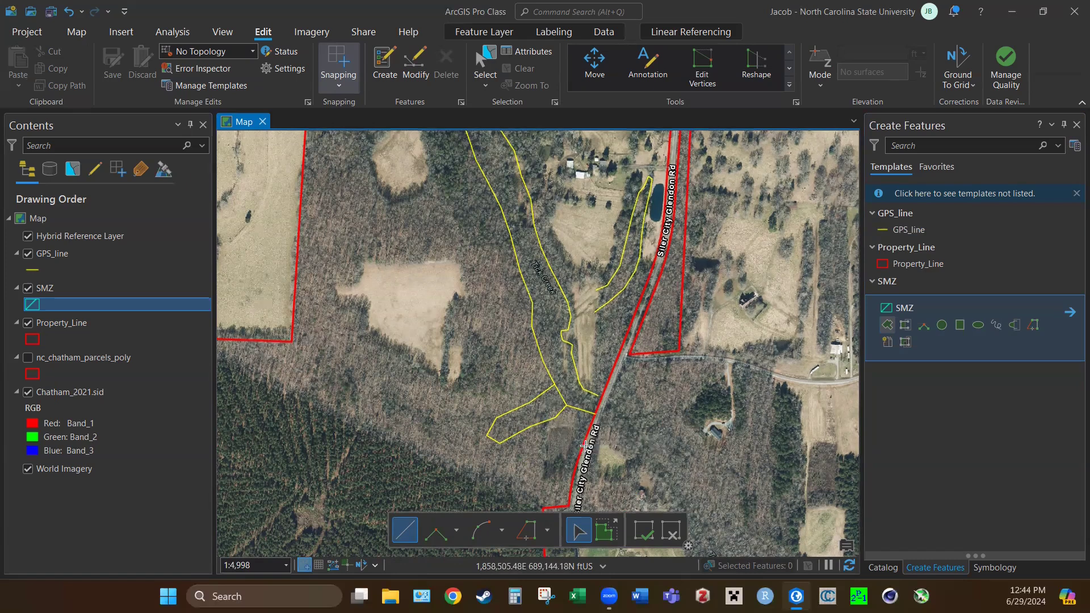
scroll(585, 445, "down", 2)
scroll(611, 438, "up", 2)
scroll(578, 419, "up", 6)
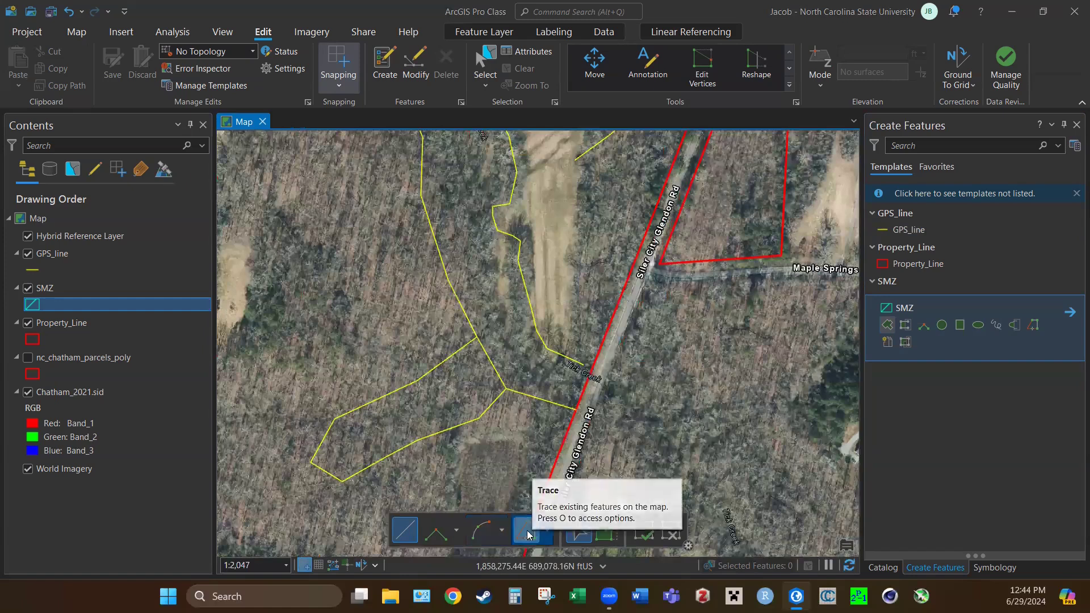
Start the SMZ polygon with the Trace tool at the southern GPS line endpoint by the road, following the southwestern loop to the creek's west side.
left_click(529, 531)
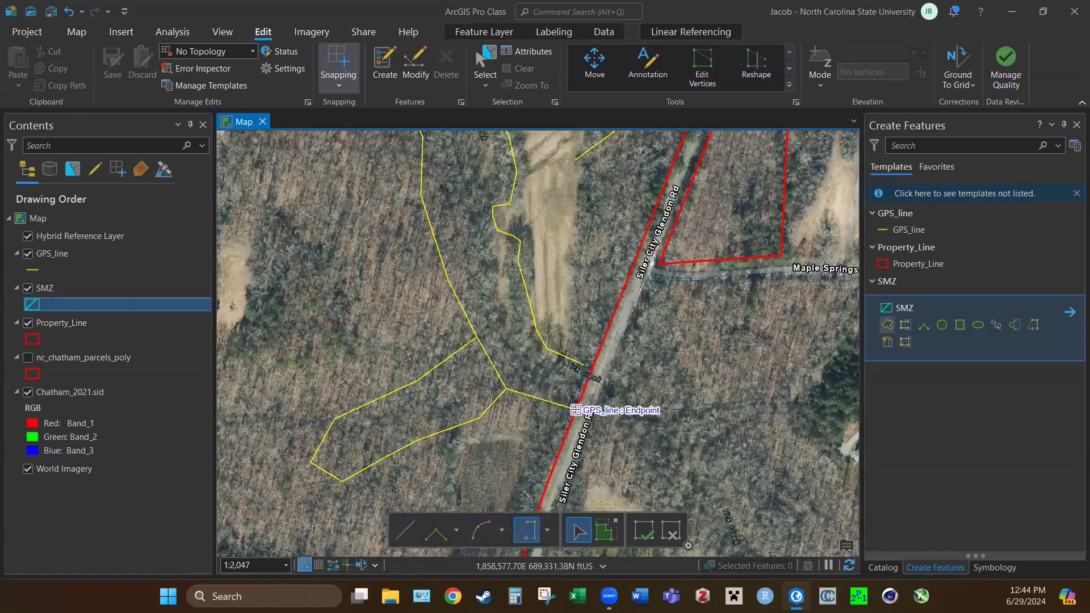
left_click(575, 409)
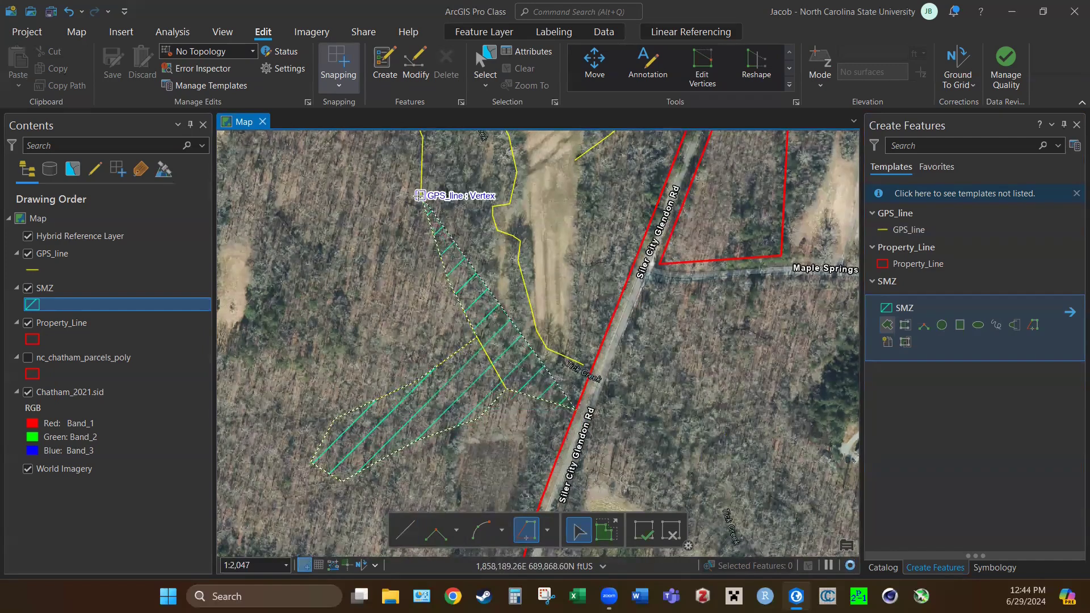
left_click(419, 195)
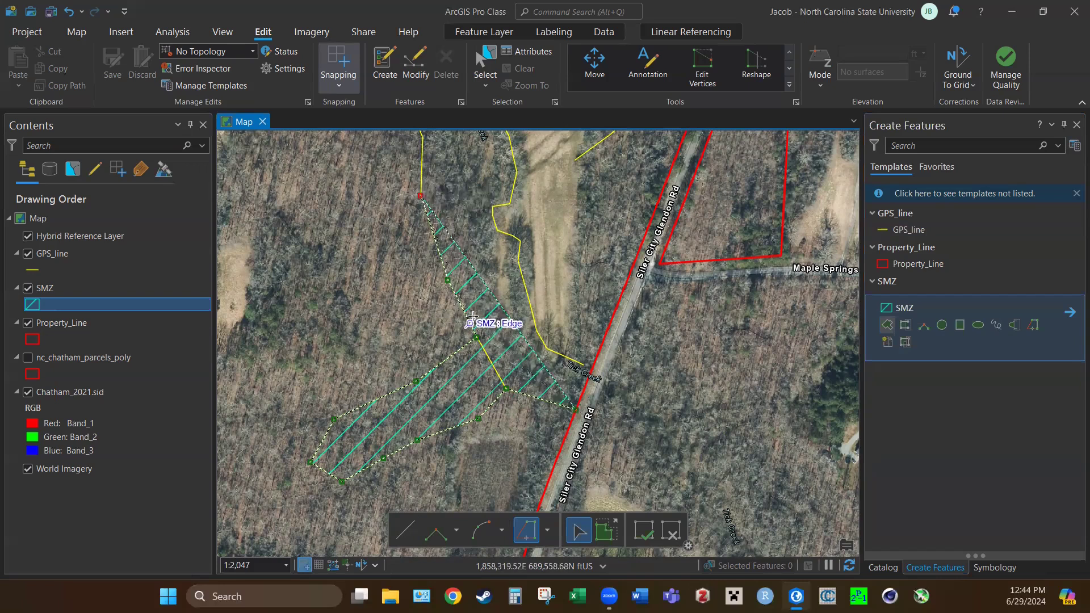
left_click(475, 339)
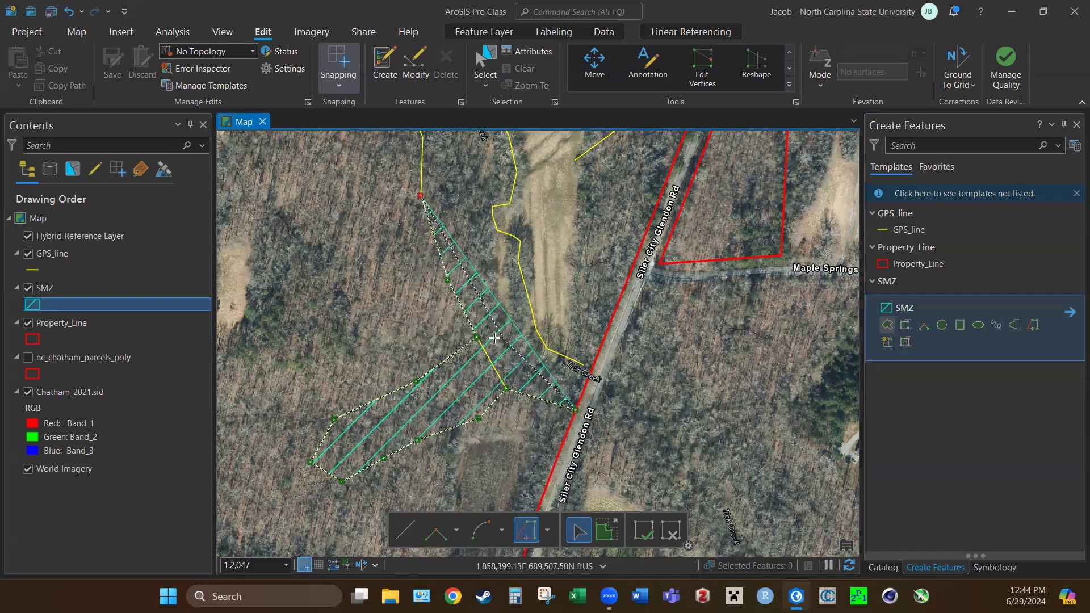
Trace the SMZ boundary north along the western GPS line of Tick Creek up to the northern property line.
mouse_move(473, 192)
left_mouse_down()
mouse_move(463, 248)
mouse_move(483, 291)
mouse_move(467, 246)
left_mouse_up()
scroll(548, 401, "down", 1)
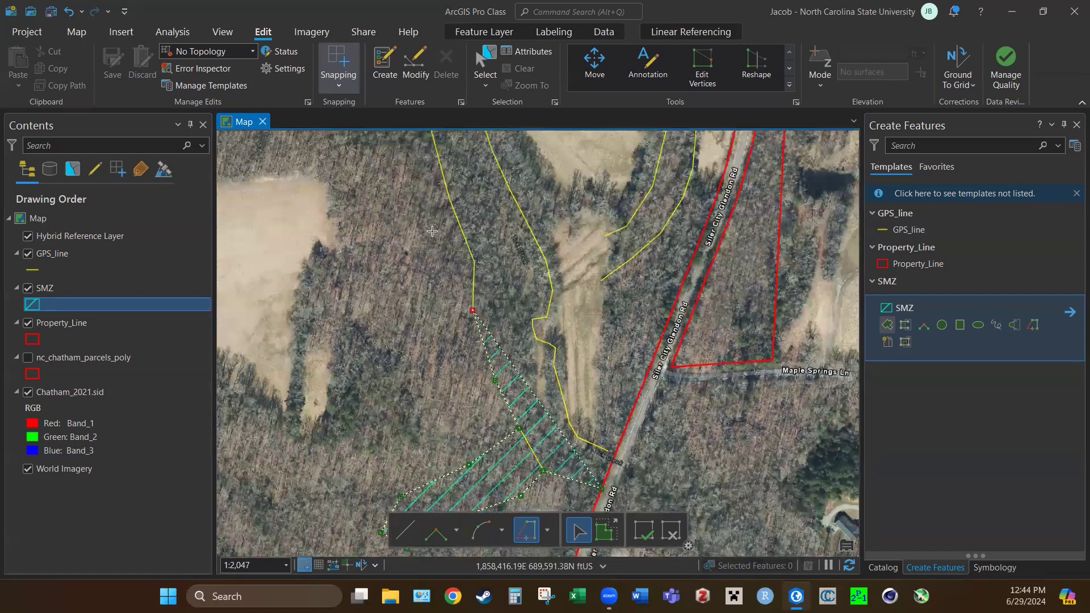
scroll(539, 417, "down", 2)
scroll(559, 453, "up", 1)
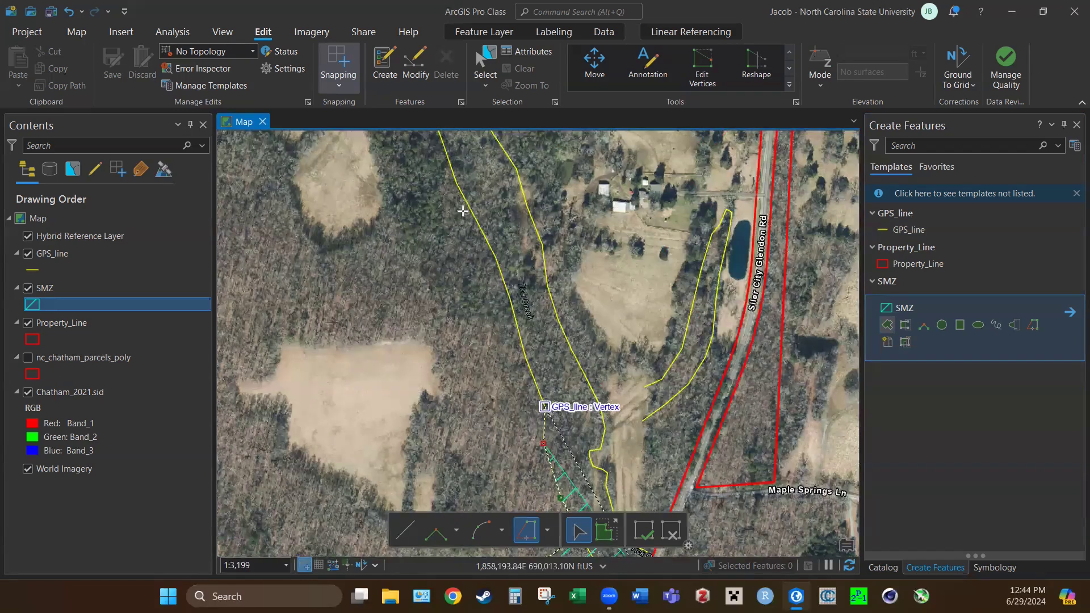
left_click(437, 139)
scroll(630, 493, "down", 1)
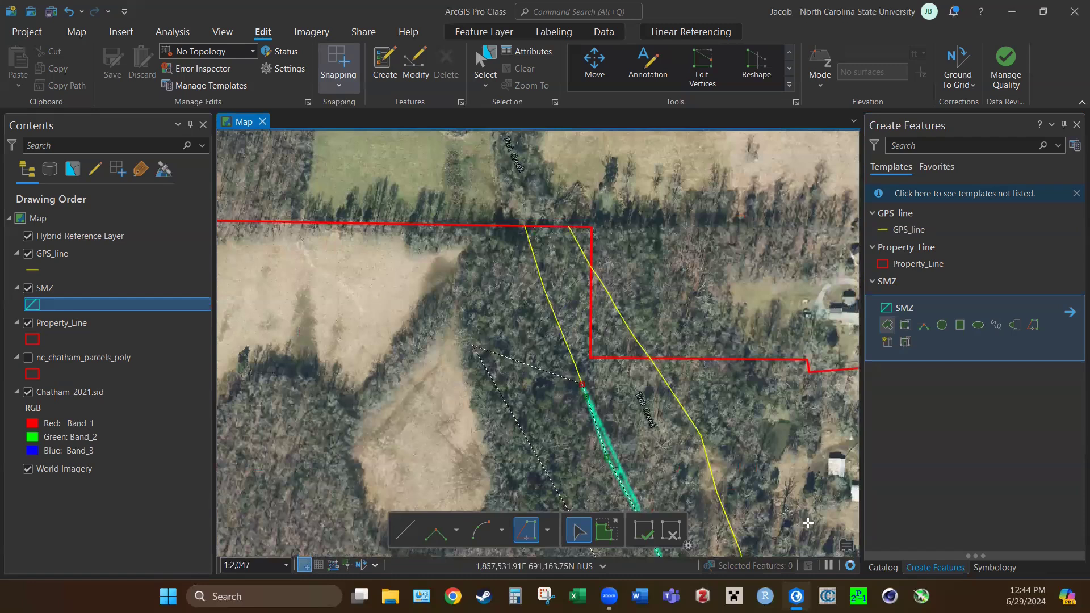
scroll(804, 514, "down", 3)
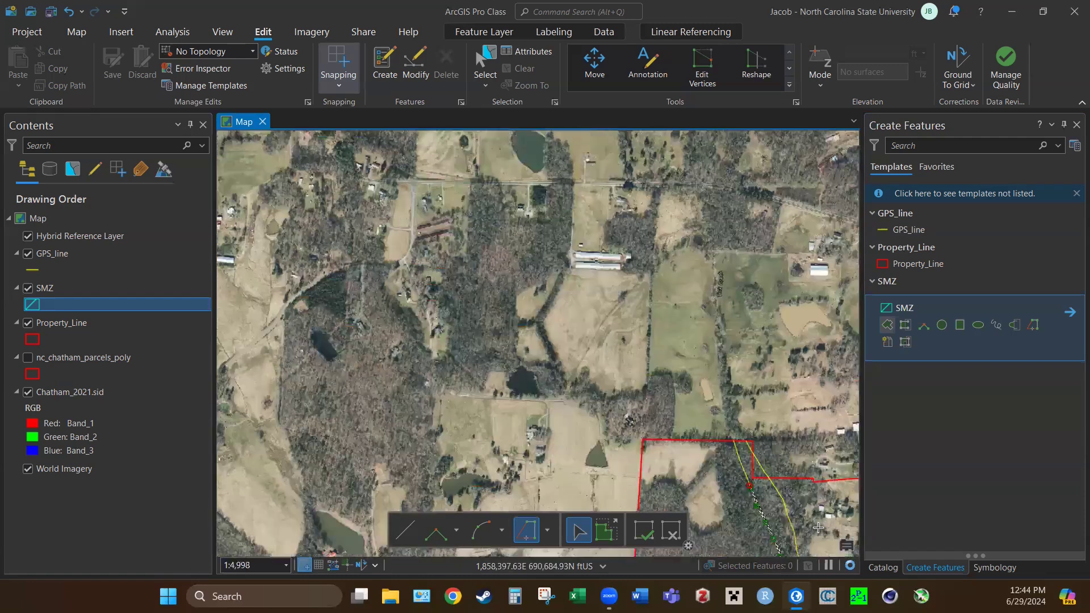
scroll(255, 159, "down", 1)
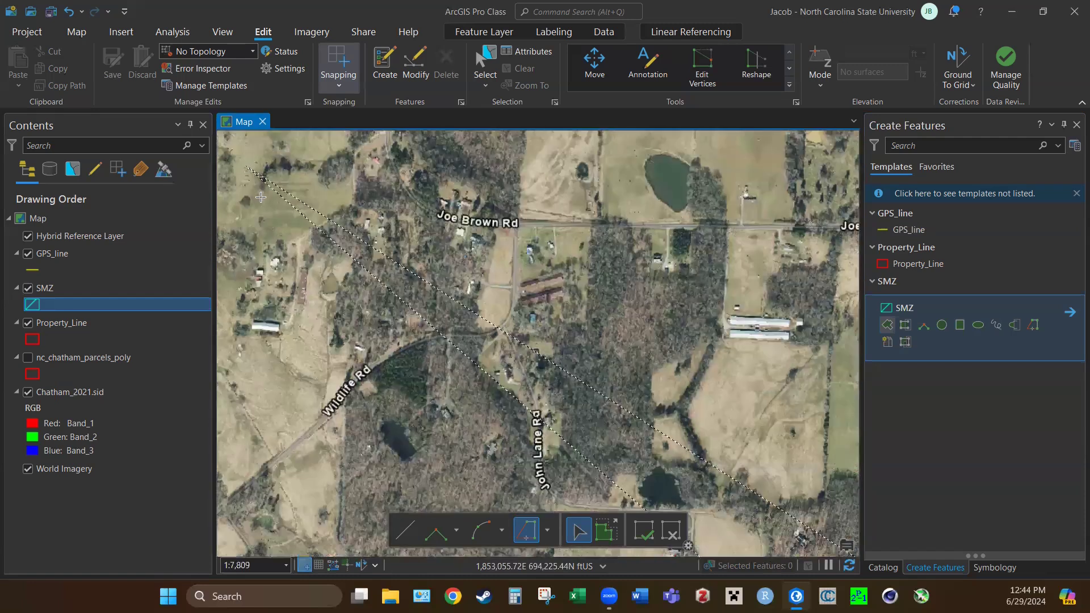
scroll(261, 197, "up", 3)
scroll(643, 504, "down", 4)
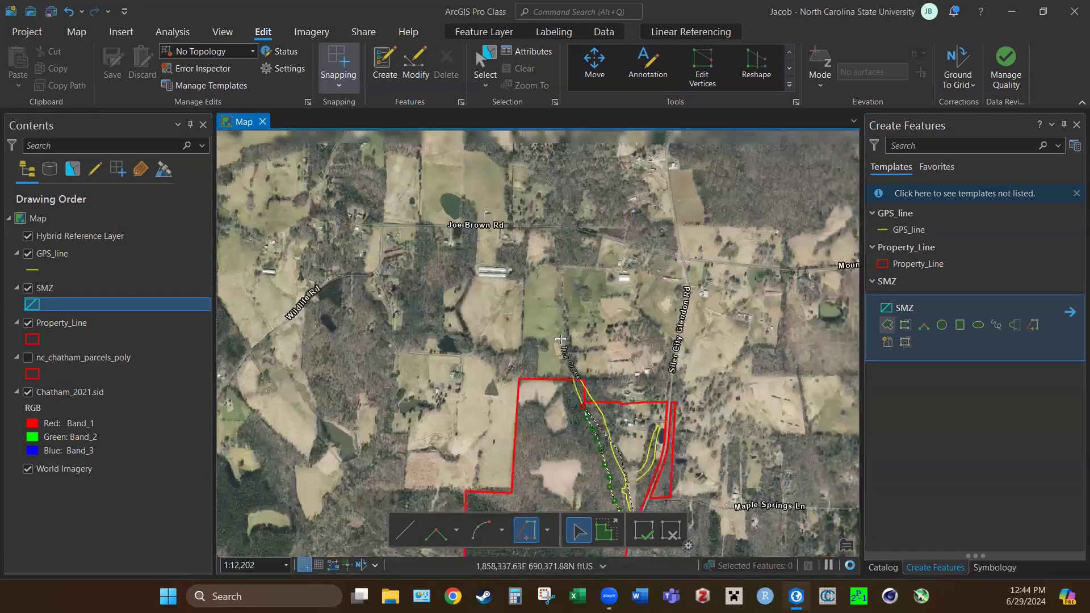
scroll(561, 339, "up", 3)
scroll(479, 350, "up", 1)
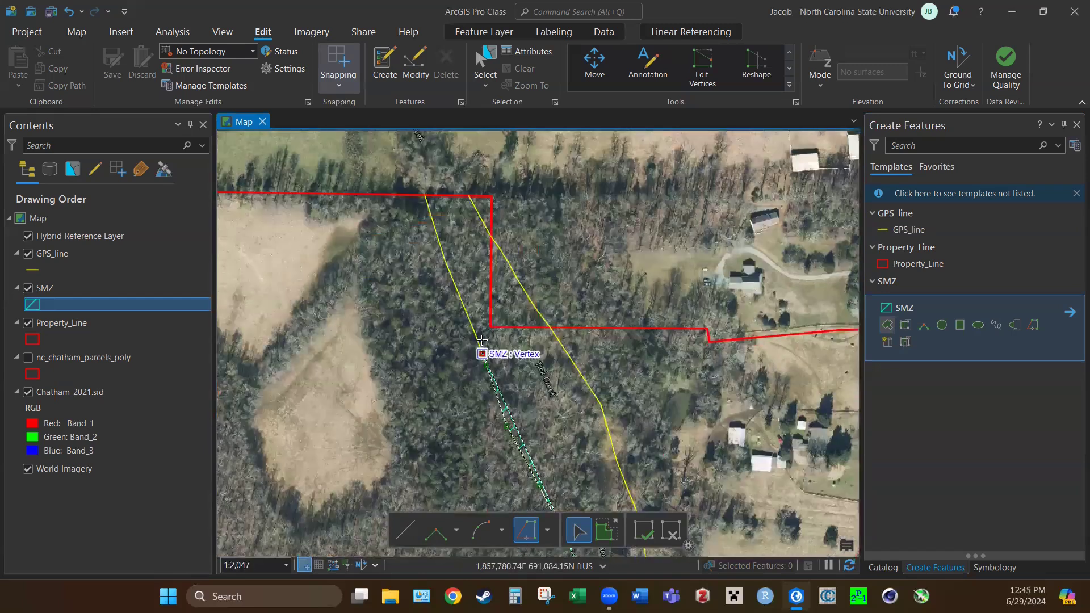
left_click(425, 196)
Trace the SMZ boundary along the property line's stepped northern corner to where it crosses the eastern GPS line.
left_click(491, 197)
left_click(491, 327)
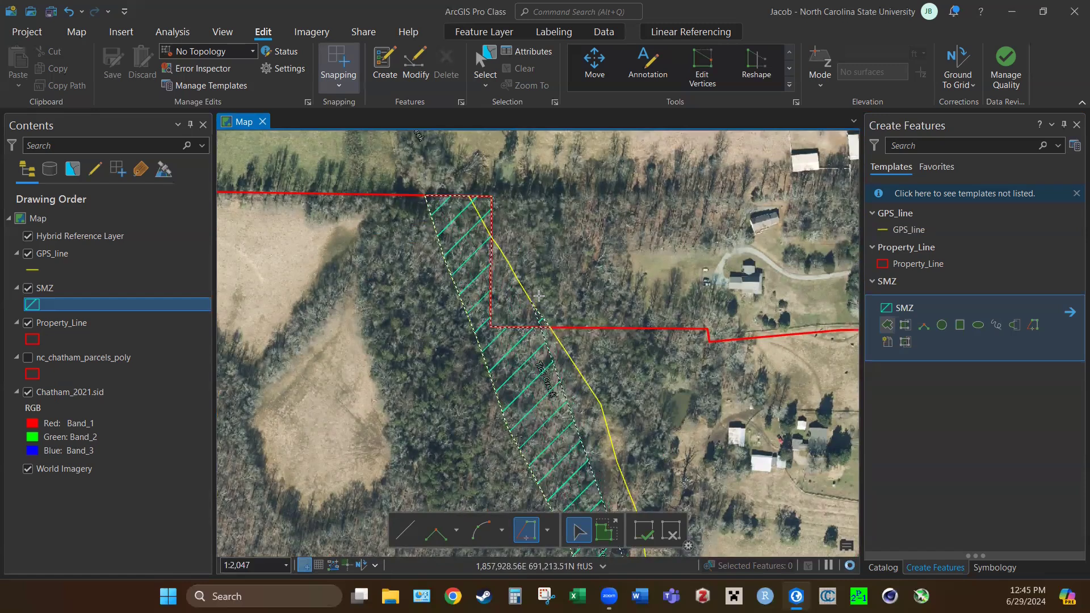
left_click(490, 239)
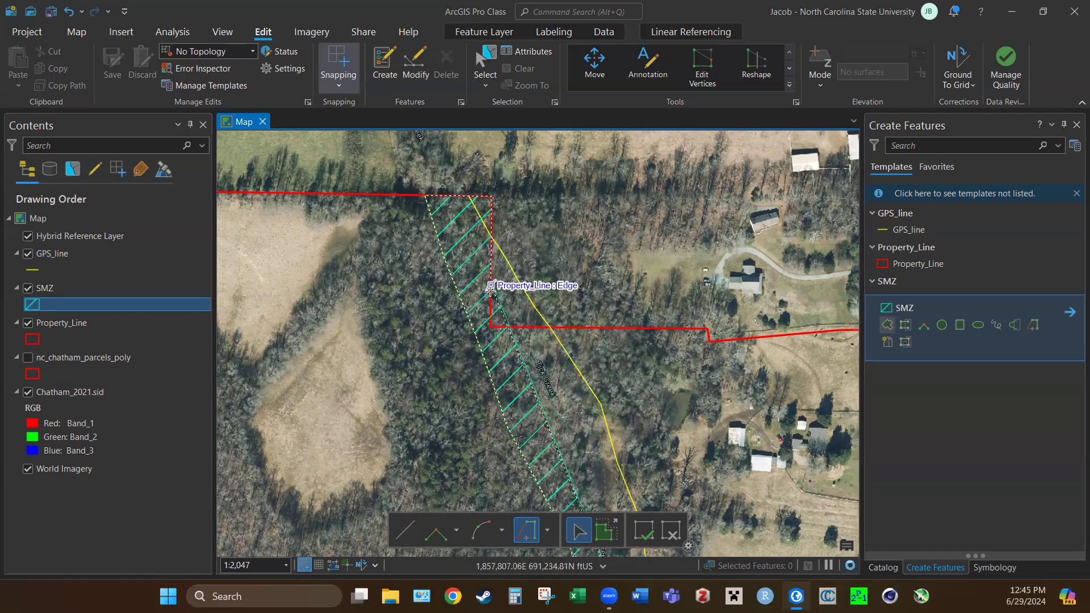
left_click(491, 327)
left_click(552, 335)
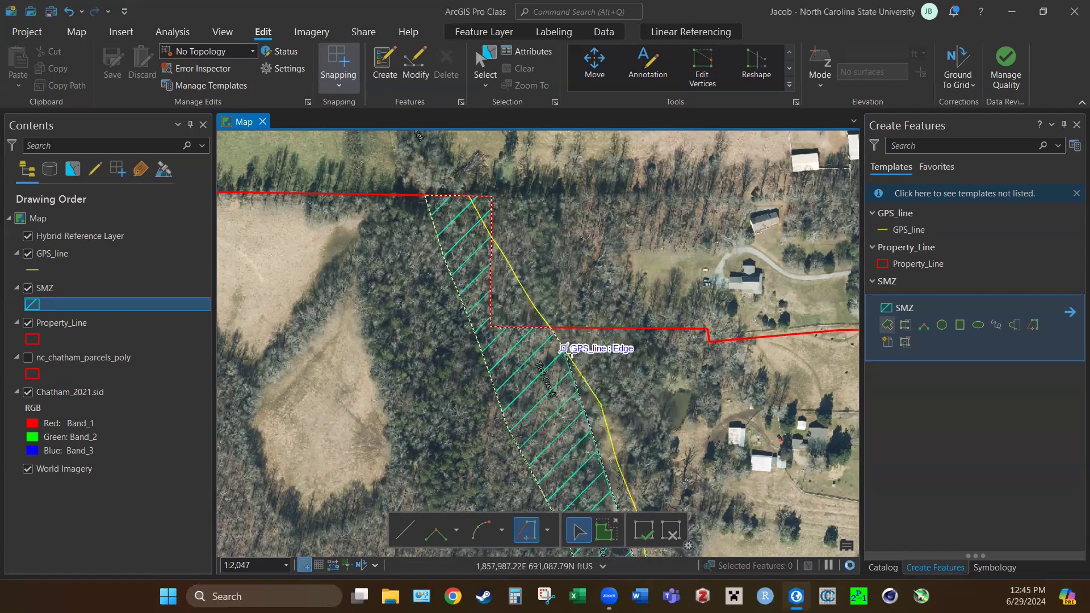
Trace the SMZ boundary south along the eastern GPS line of Tick Creek to its endpoint near Siler City Glendon Rd.
left_click(617, 462)
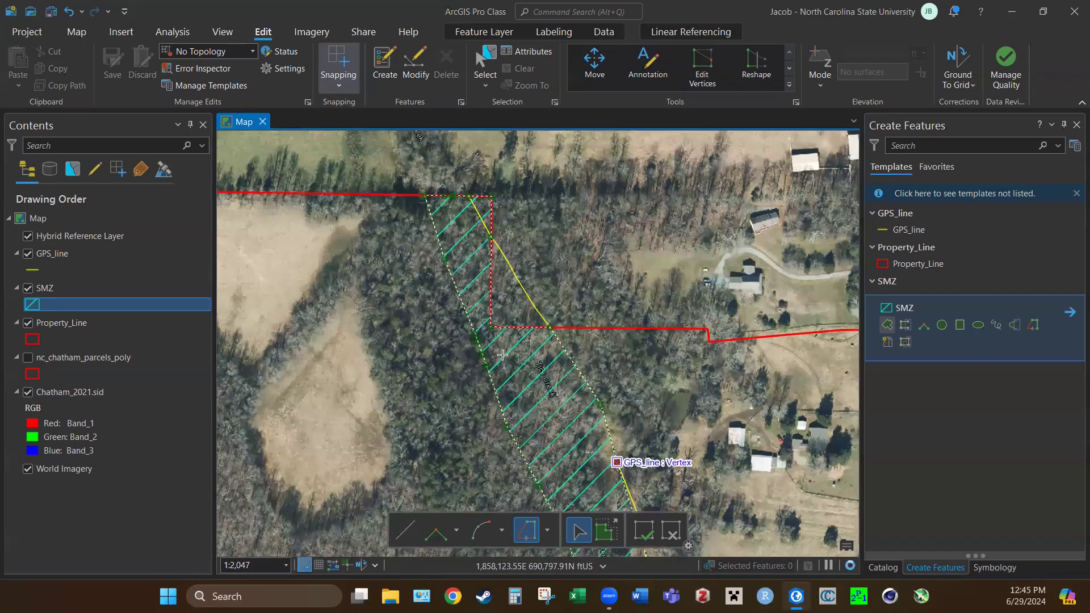
scroll(469, 269, "down", 1)
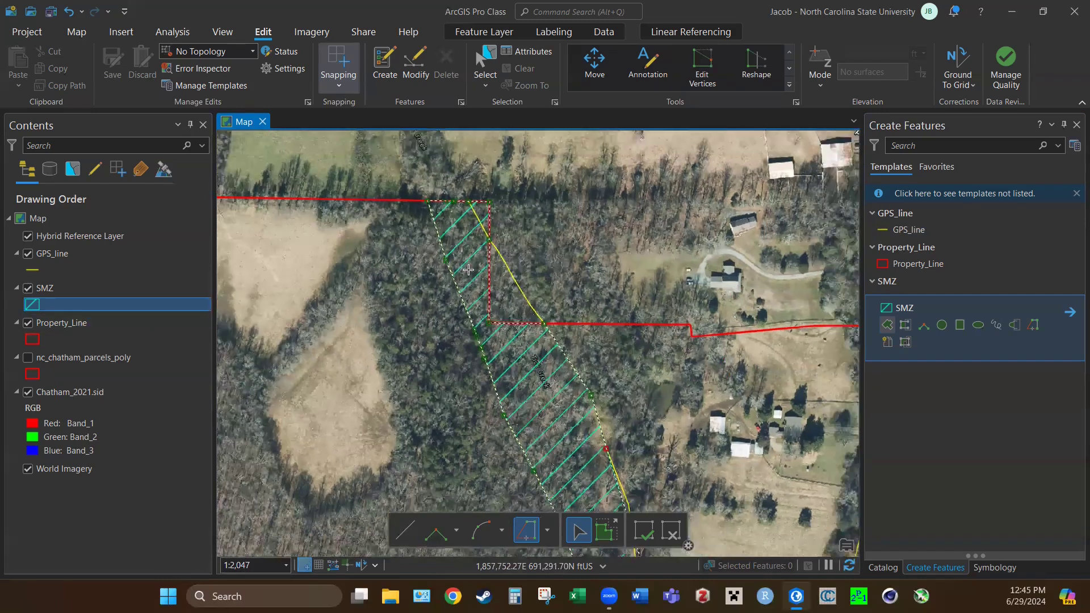
scroll(468, 270, "down", 2)
scroll(490, 294, "up", 1)
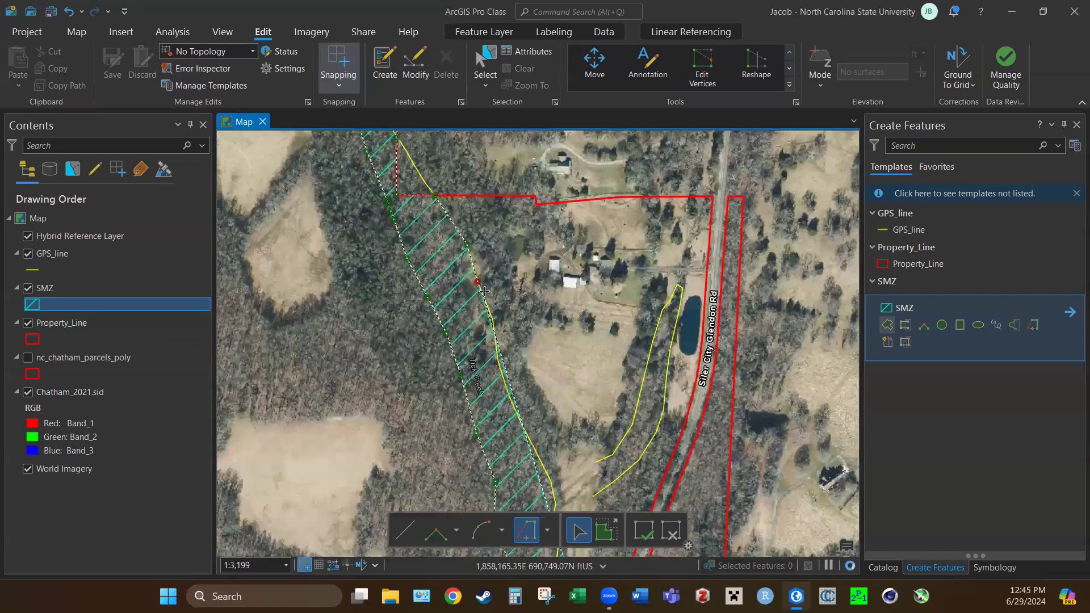
left_click(555, 504)
scroll(492, 321, "down", 1)
scroll(620, 317, "down", 2)
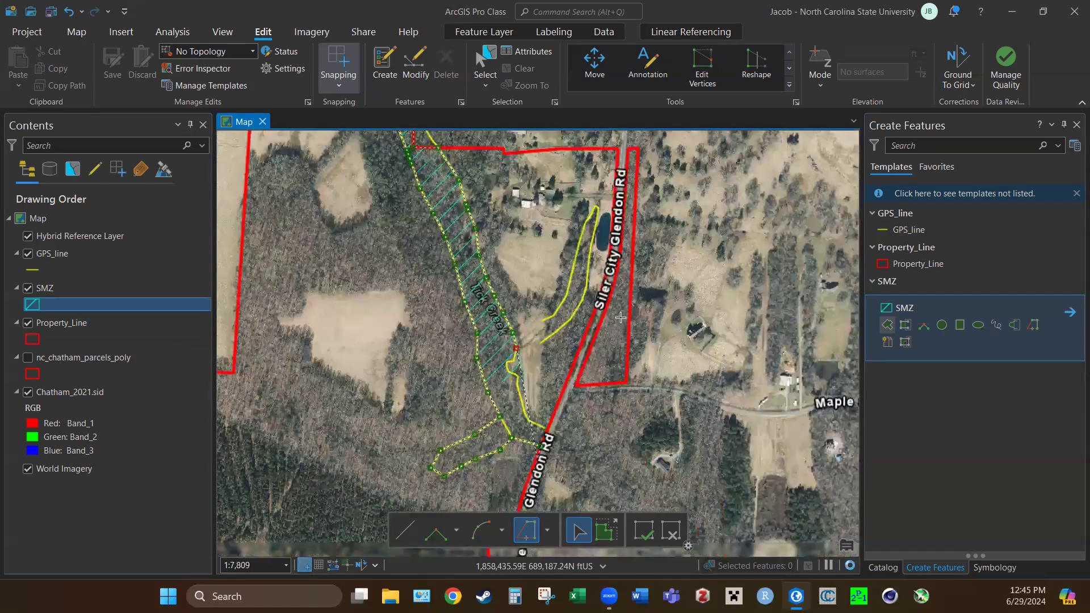
scroll(513, 188, "up", 3)
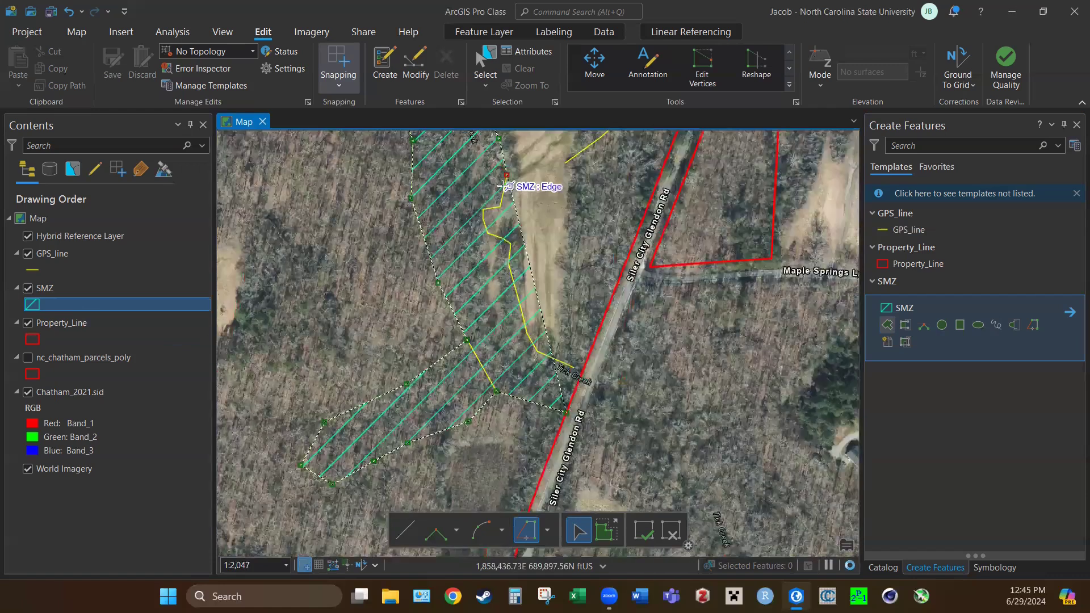
left_click(503, 208)
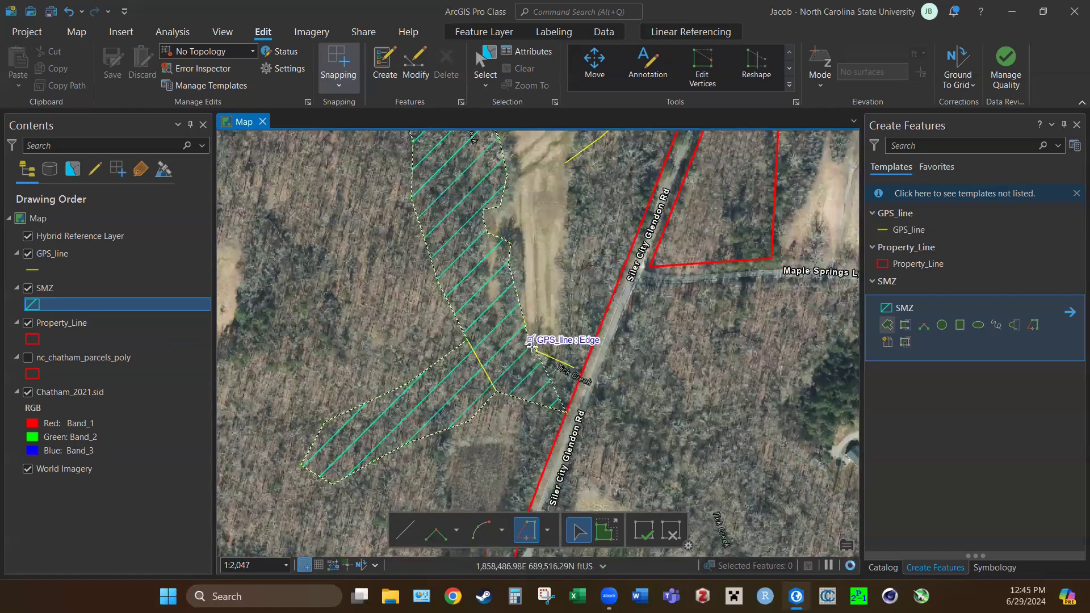
scroll(618, 399, "up", 2)
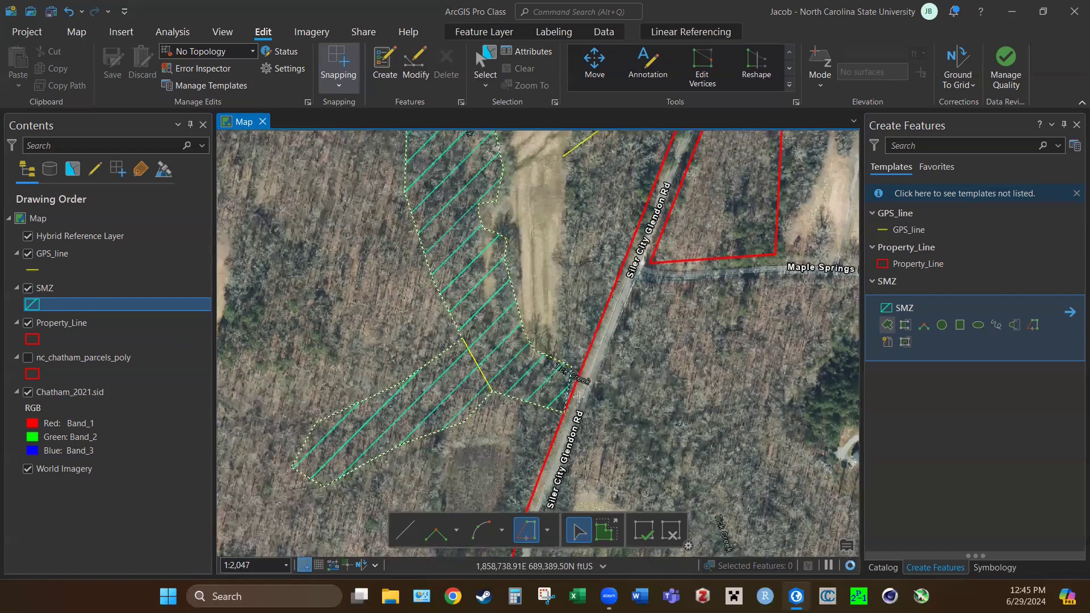
scroll(447, 289, "up", 3)
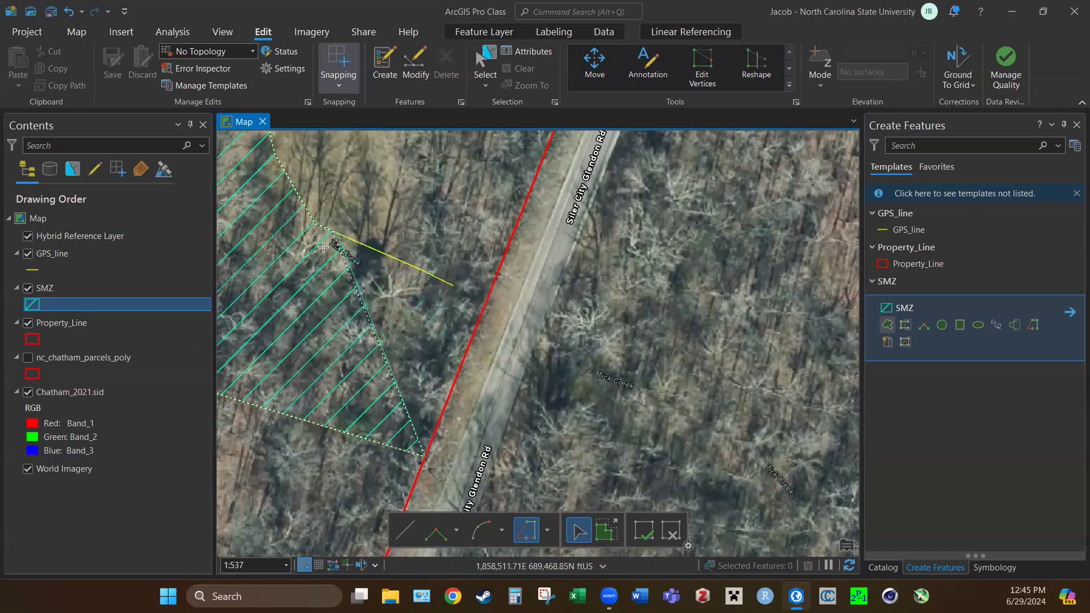
left_click(453, 285)
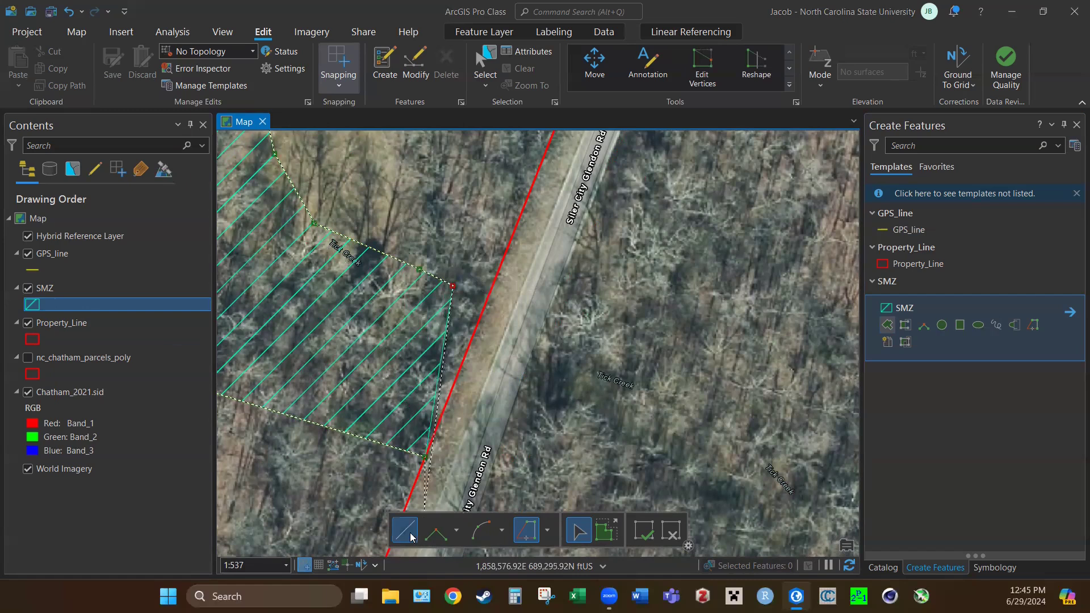
Extend the SMZ boundary to the property line with straight segments, follow it toward the starting point, and finish the polygon.
left_click(487, 300)
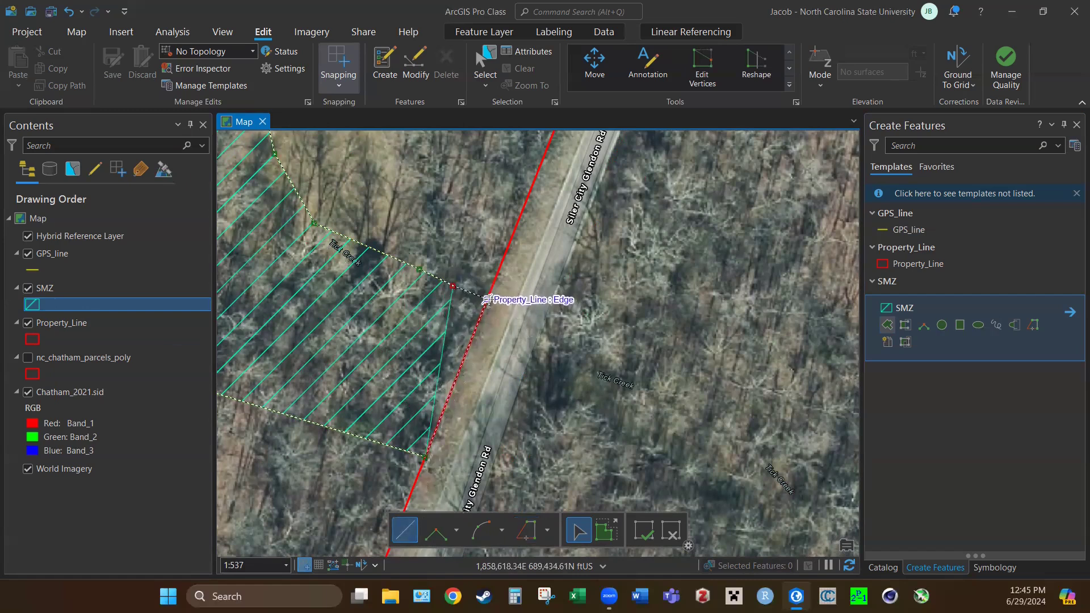
left_click(448, 397)
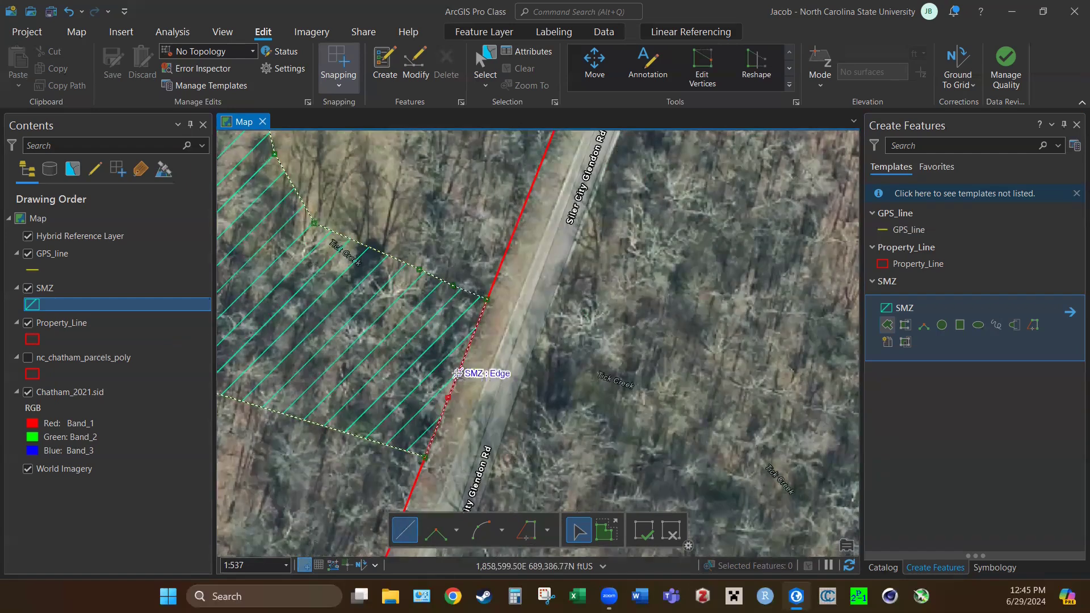
double_click(444, 407)
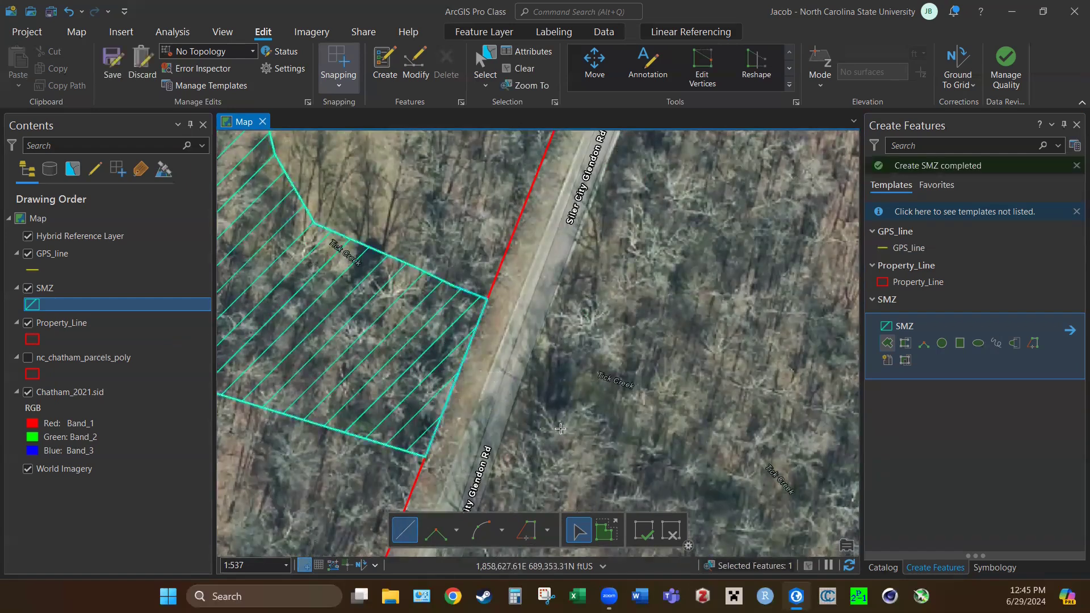
Start a second SMZ polygon beside the clearing with straight segments joining the open southern ends of the GPS line west of the pond.
scroll(571, 432, "down", 3)
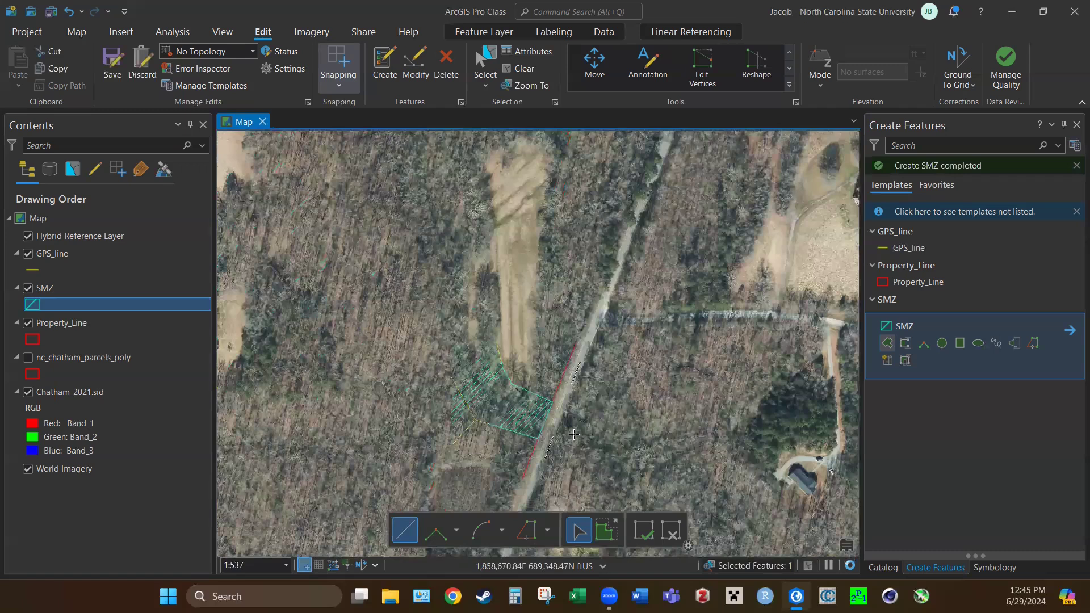
scroll(574, 435, "down", 3)
scroll(588, 408, "up", 3)
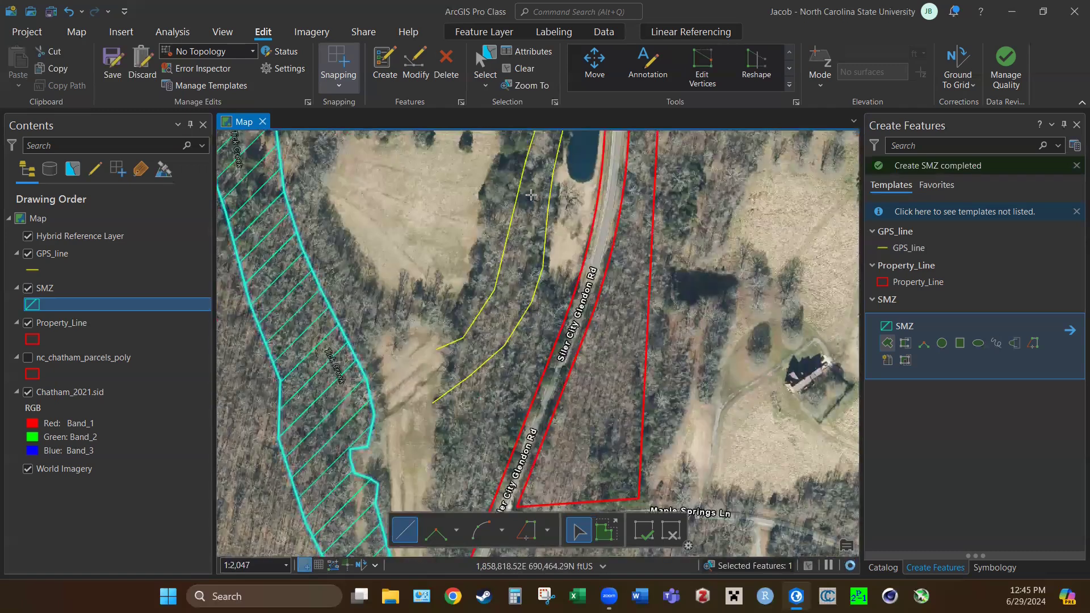
scroll(421, 403, "up", 2)
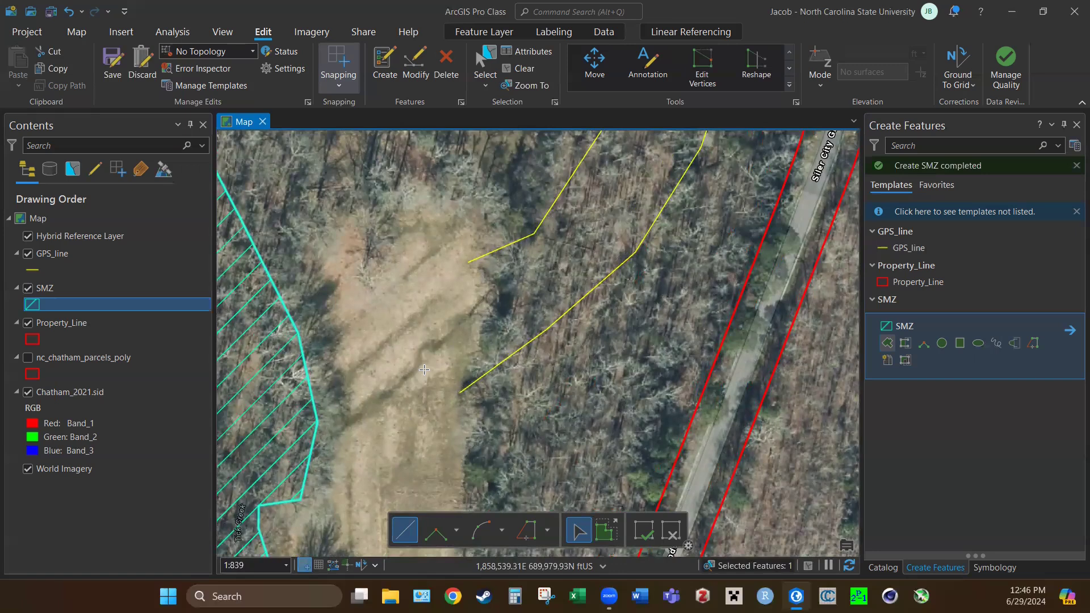
scroll(440, 463, "down", 1)
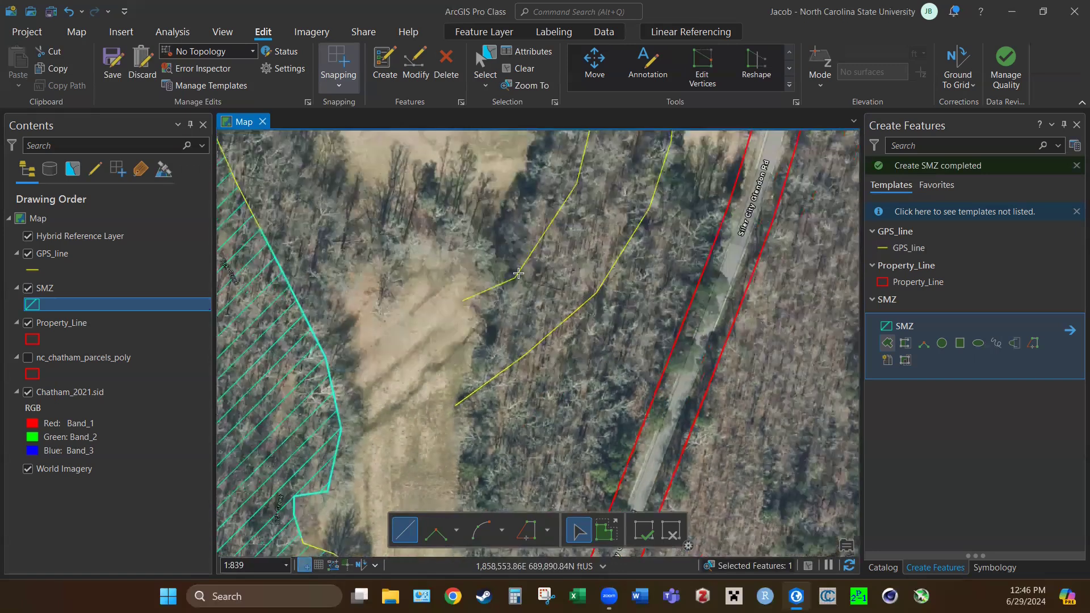
scroll(438, 435, "down", 3)
scroll(528, 443, "down", 2)
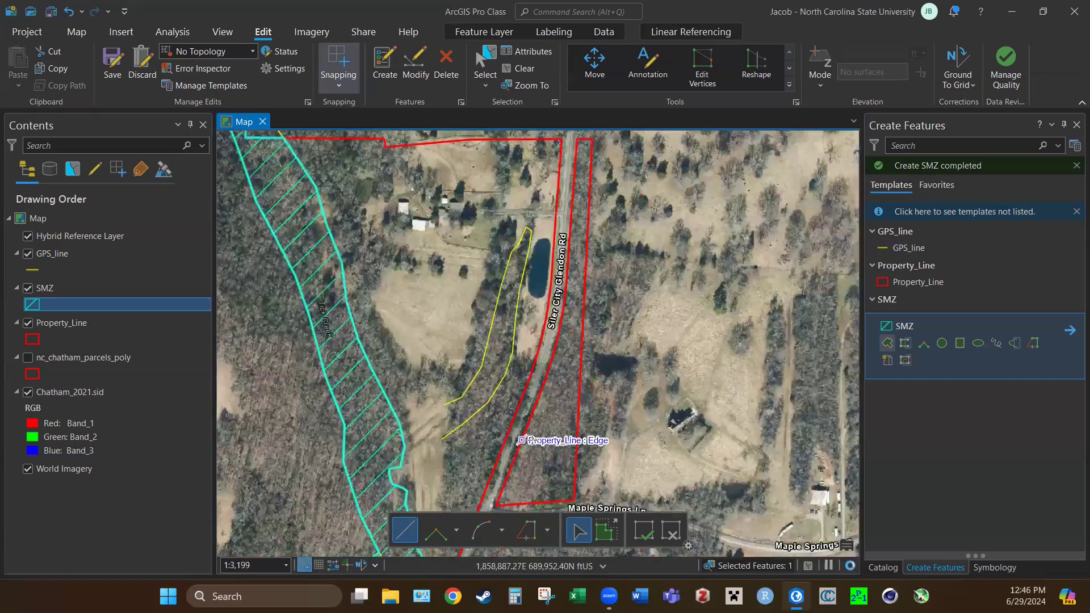
scroll(483, 423, "up", 2)
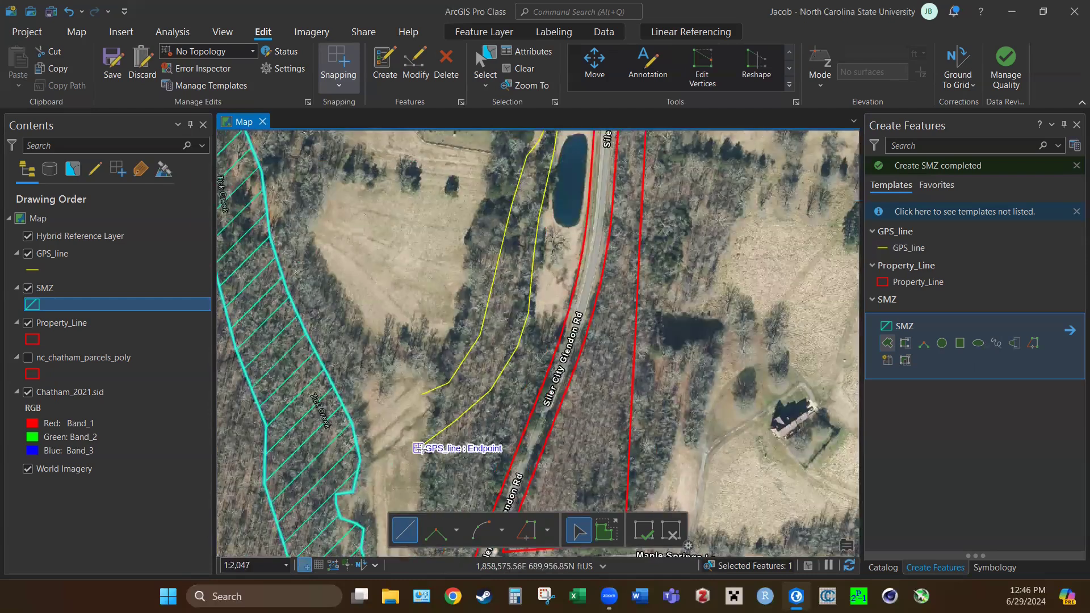
scroll(421, 448, "up", 3)
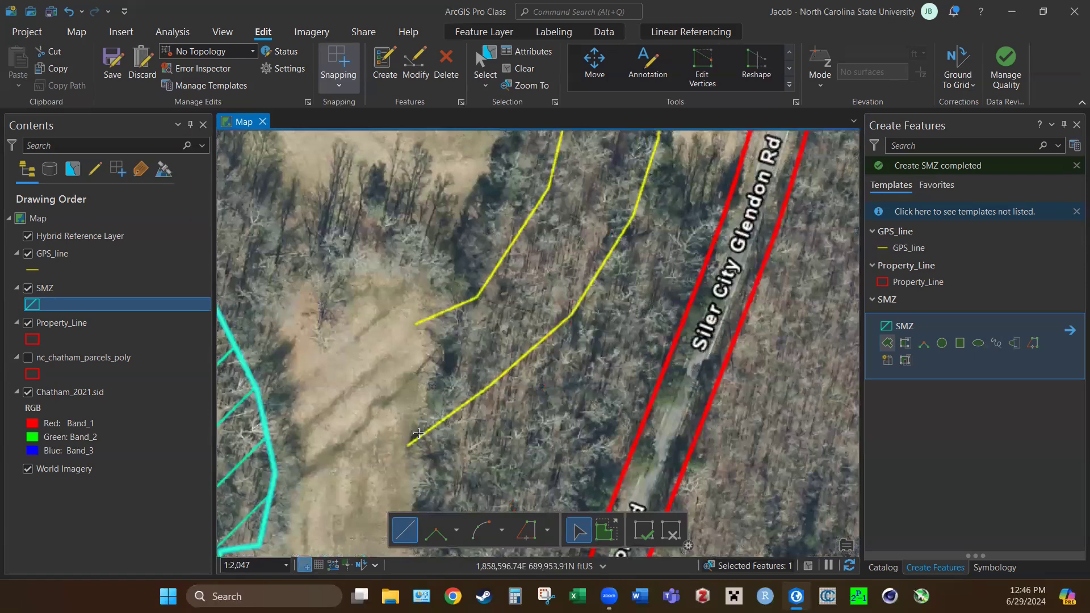
left_click(420, 435)
left_click(442, 337)
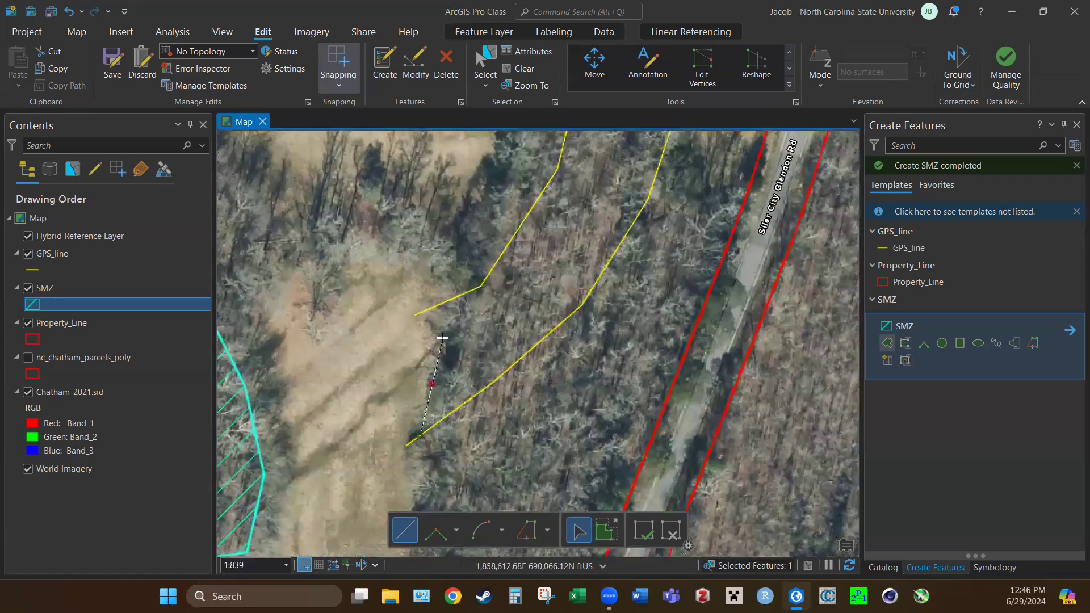
left_click(443, 307)
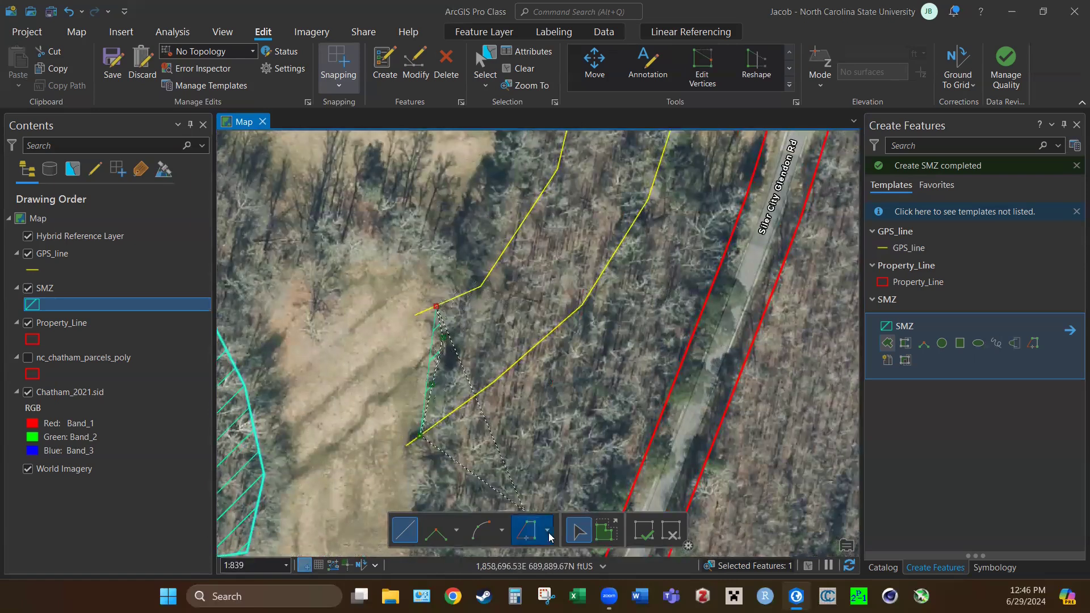
Trace the second SMZ boundary up the western side of the GPS line, around its northern tip by the pond, and down the eastern side.
left_click(523, 529)
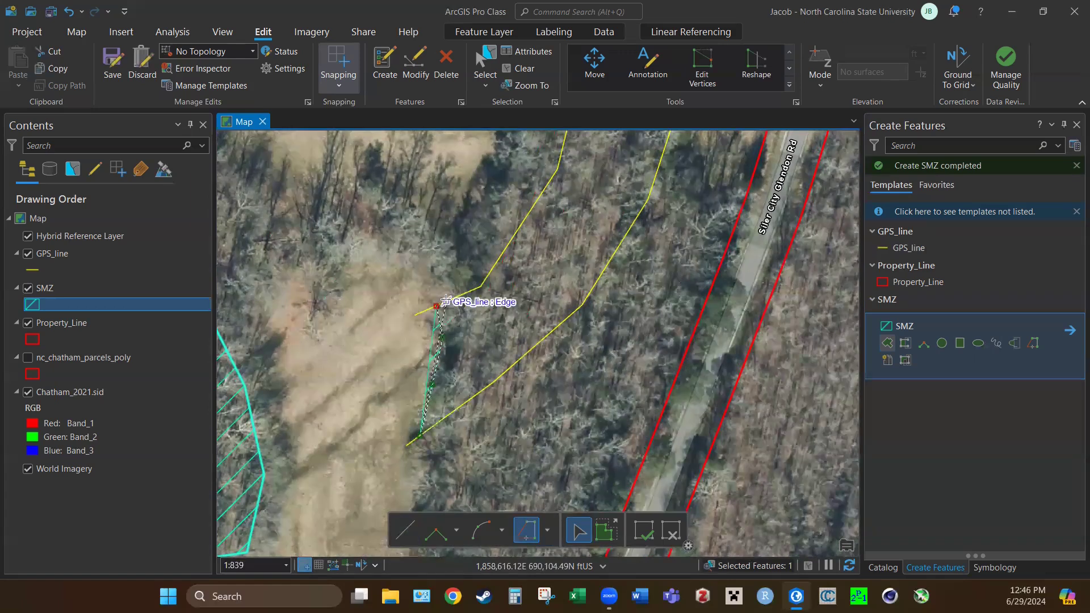
scroll(448, 363, "down", 1)
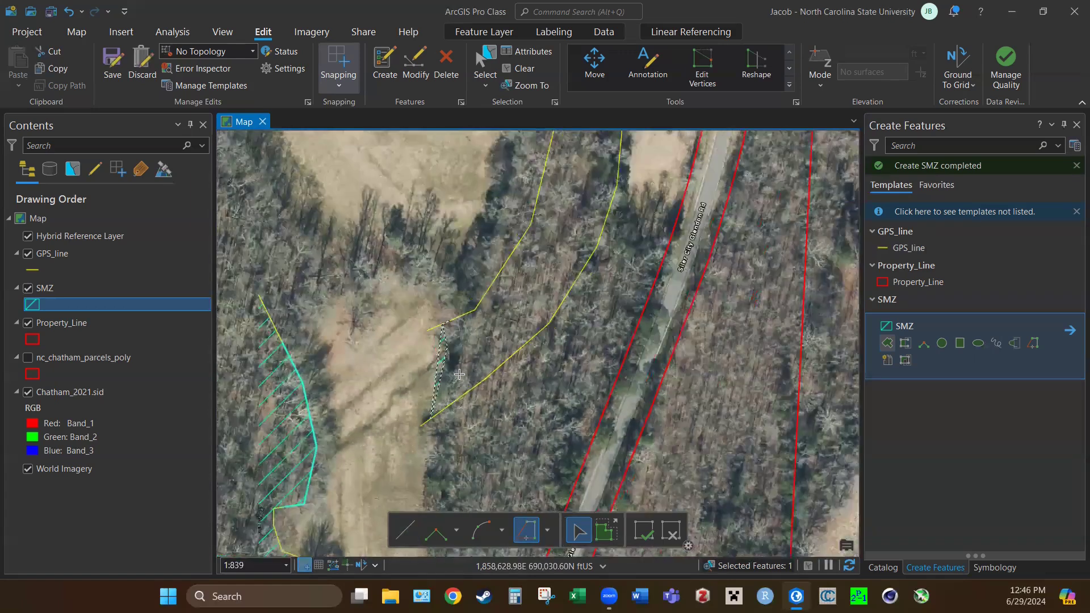
scroll(519, 254, "down", 2)
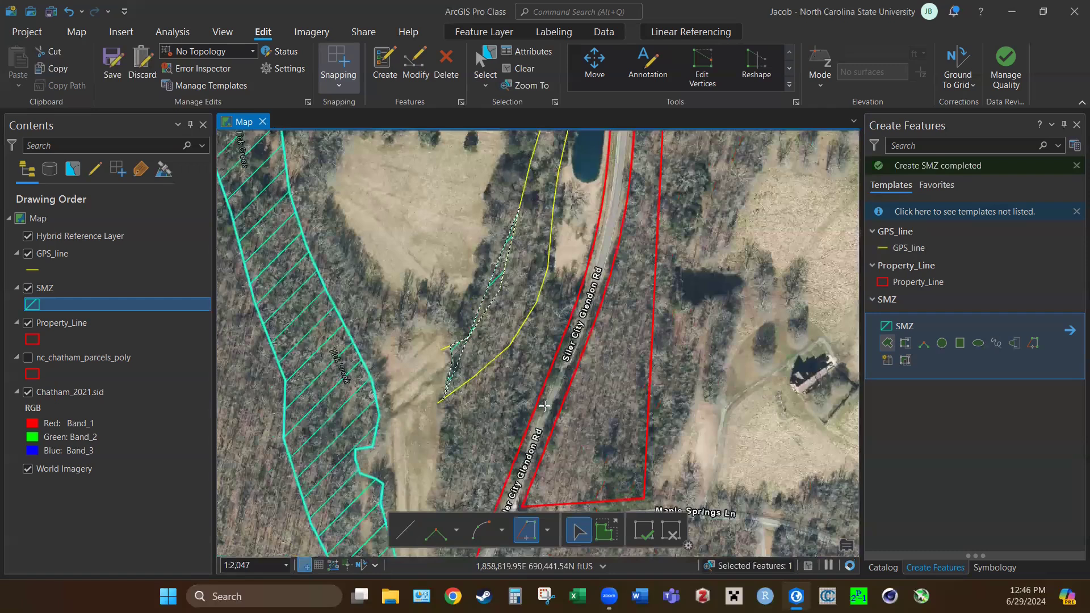
scroll(544, 406, "down", 1)
scroll(527, 279, "up", 1)
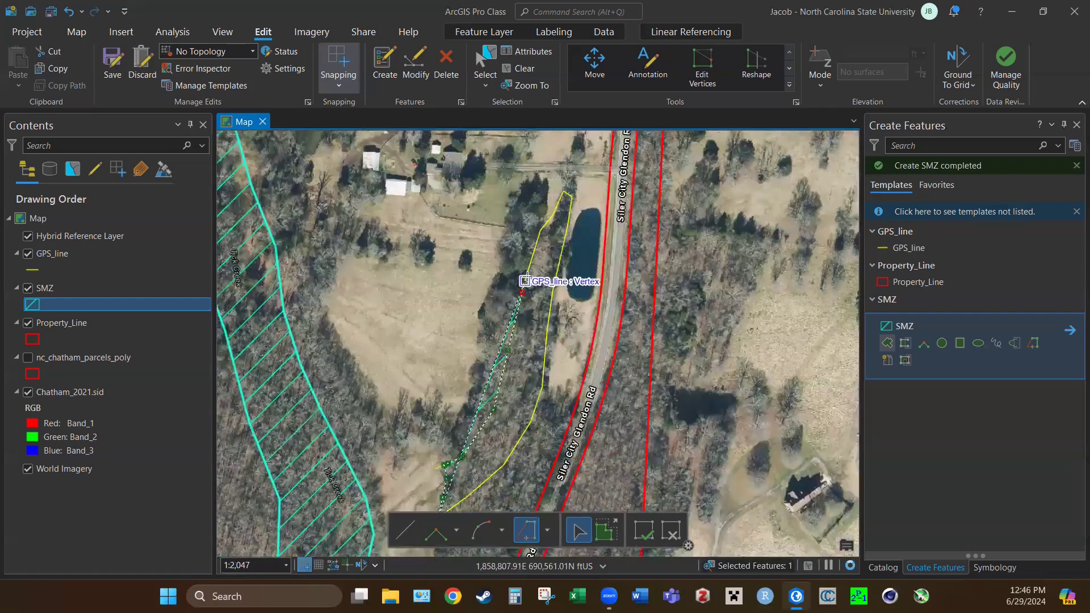
double_click(559, 197)
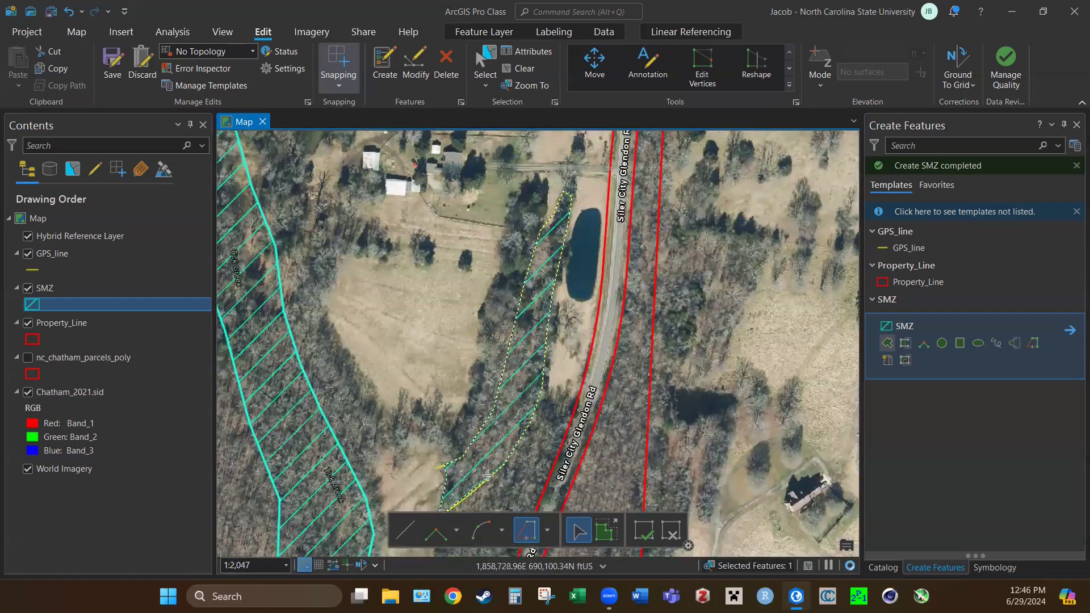
left_click(467, 497)
Continue the trace along the eastern GPS line to the starting vertex by the clearing and finish the second SMZ polygon.
scroll(468, 499, "up", 2)
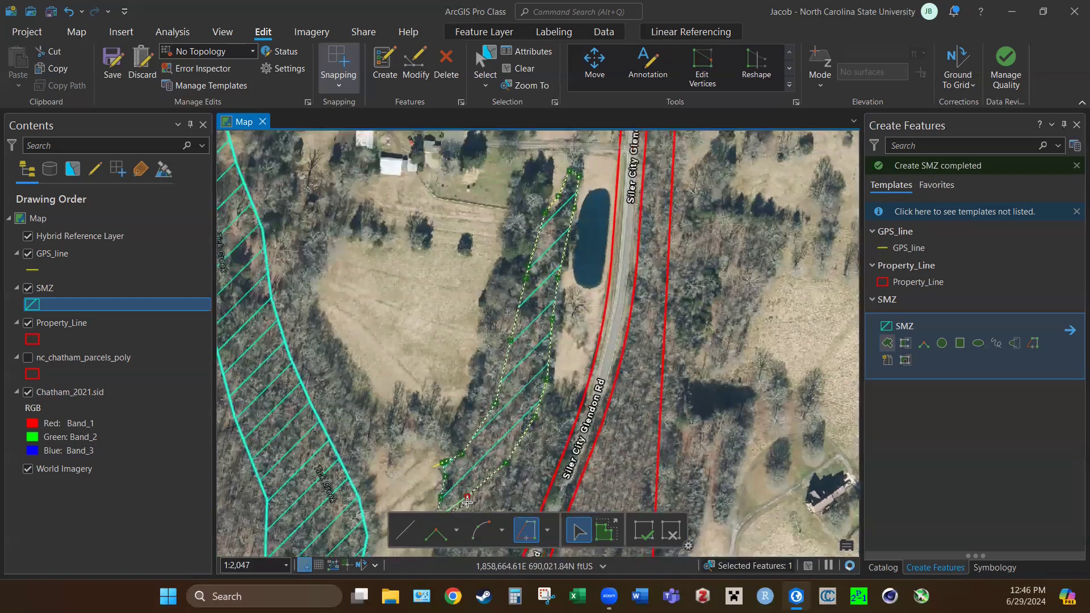
scroll(533, 391, "down", 1)
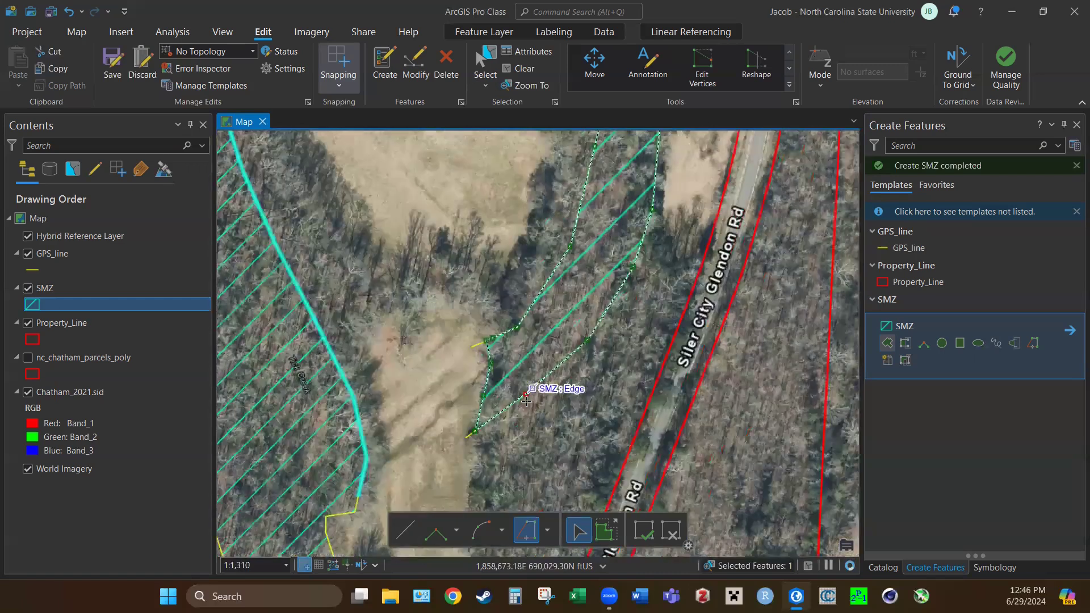
scroll(523, 404, "up", 1)
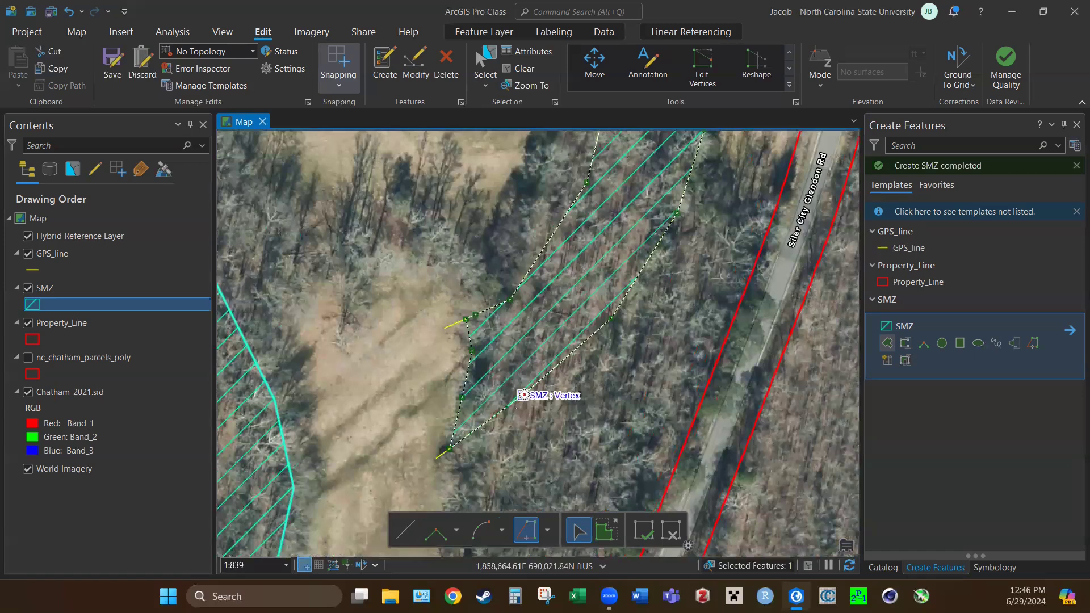
left_click(523, 395)
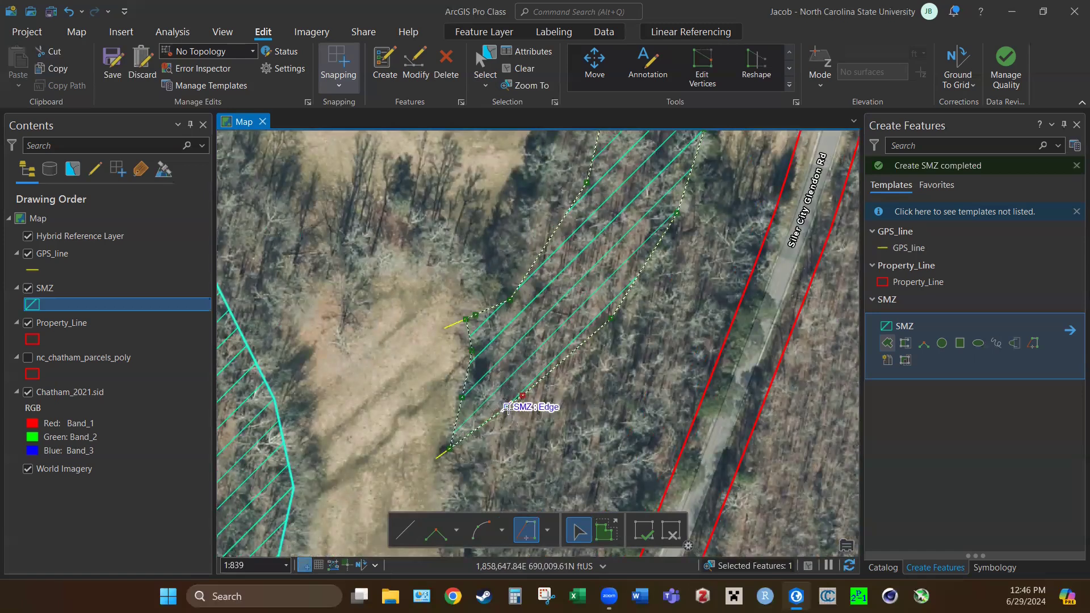
left_click(449, 449)
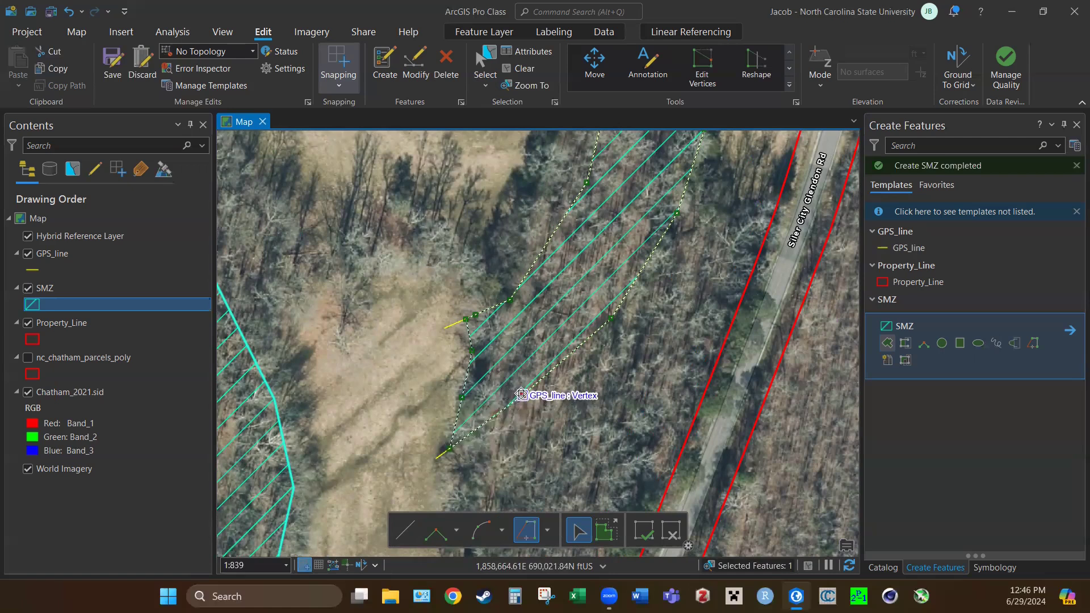
left_click(507, 406)
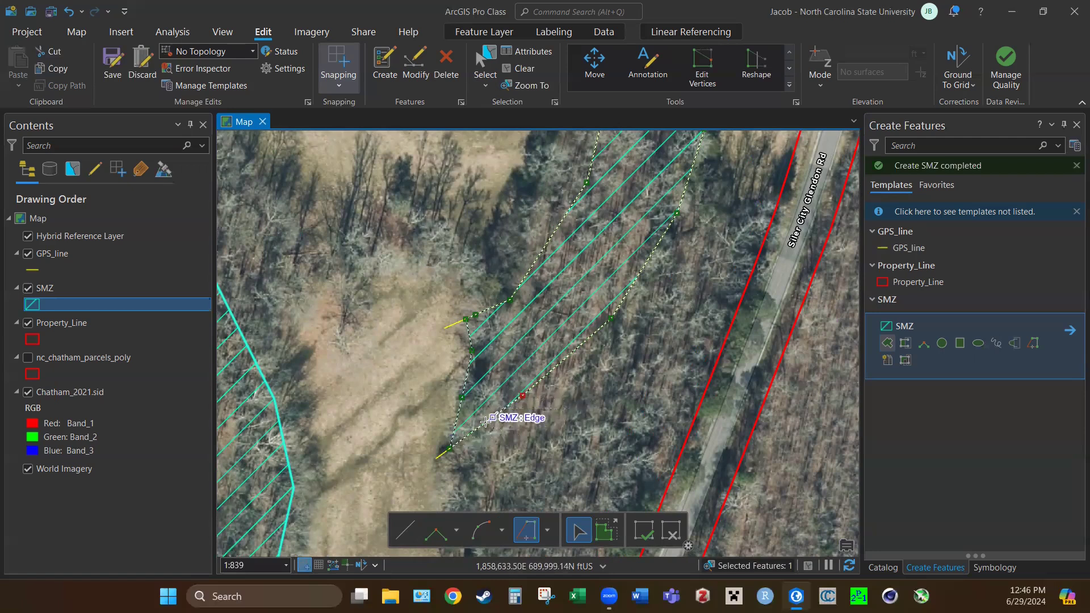
double_click(455, 449)
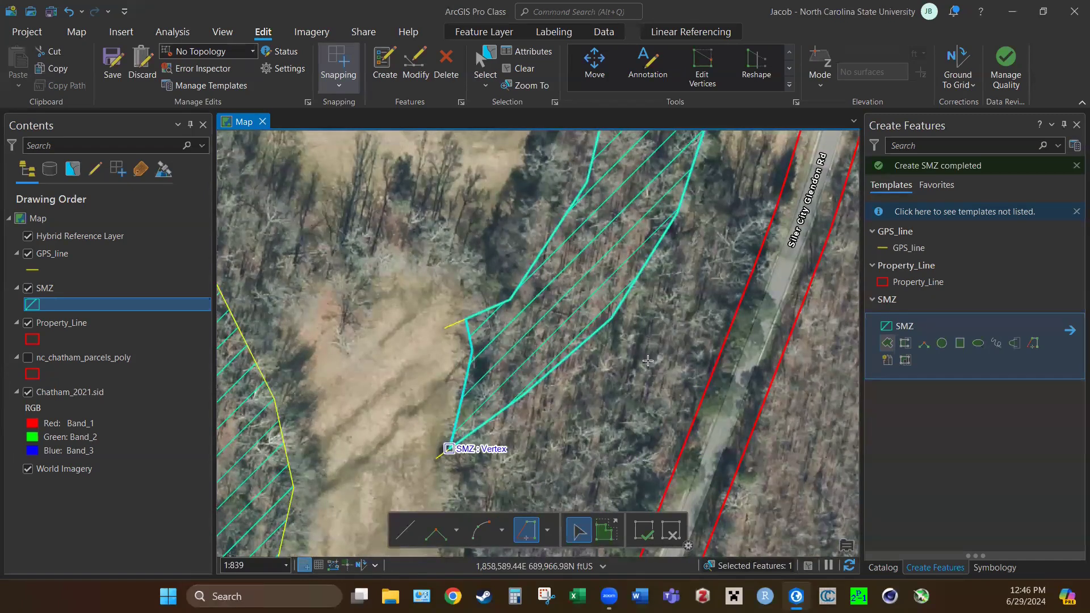
Hide the GPS_line layer and clear the selection of the new SMZ polygon.
scroll(648, 361, "down", 3)
scroll(641, 352, "down", 4)
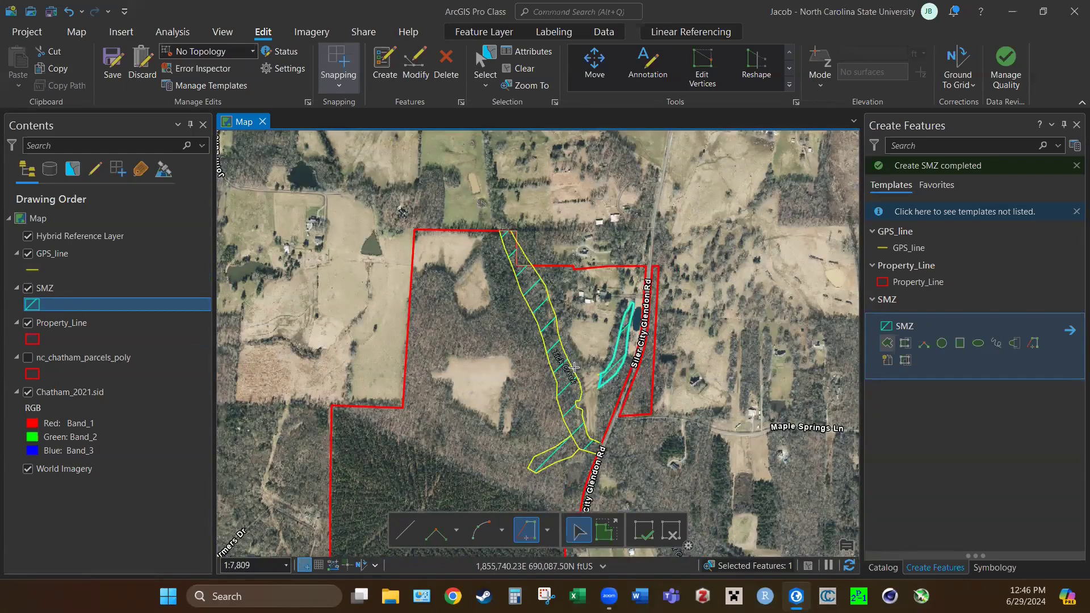
left_click(27, 255)
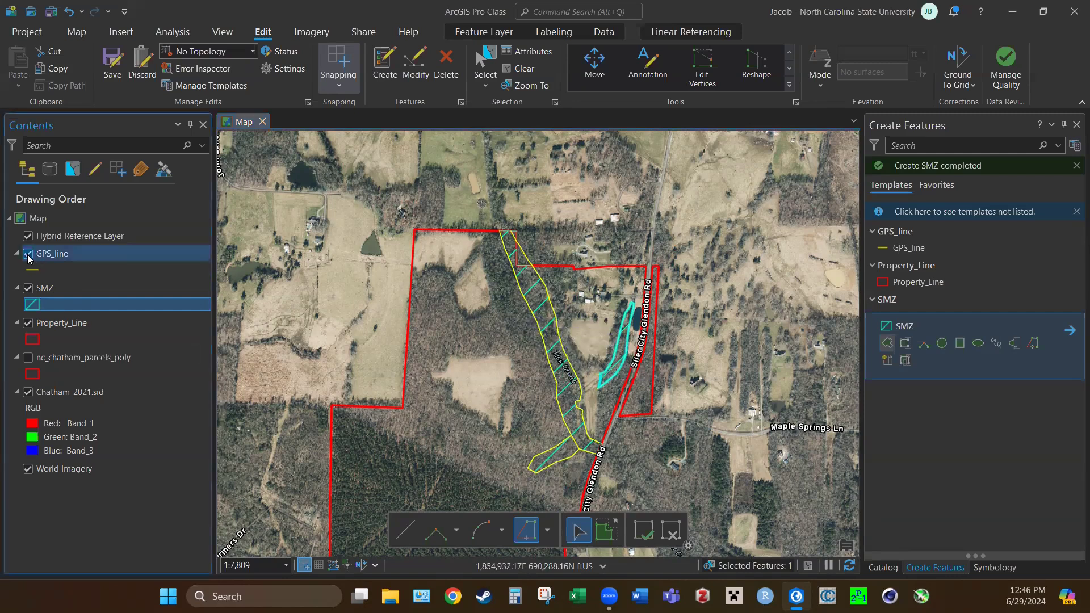
left_click(28, 254)
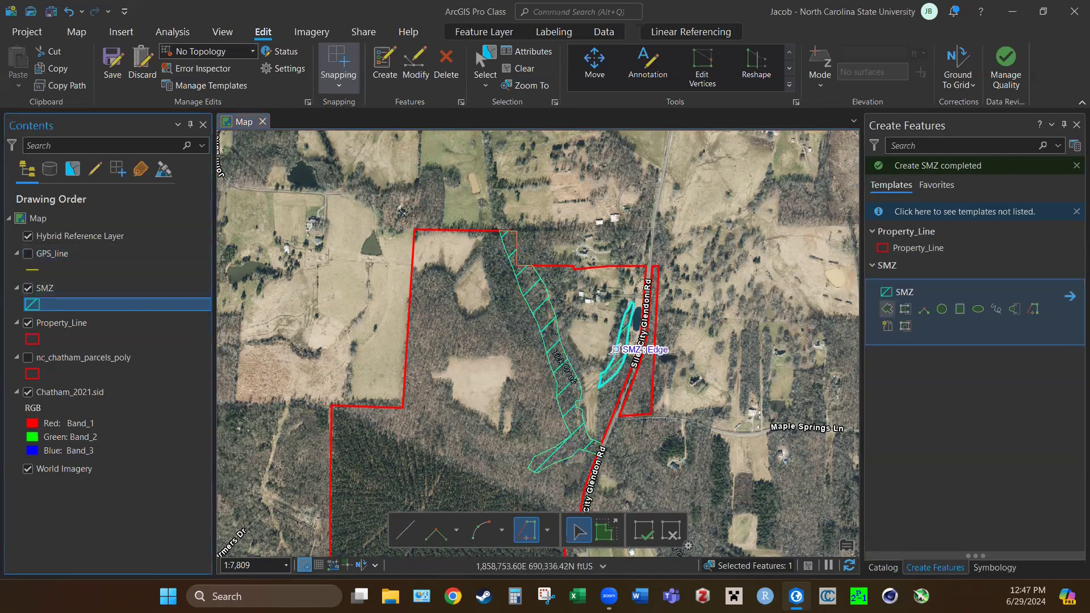
scroll(681, 376, "up", 1)
scroll(605, 286, "up", 1)
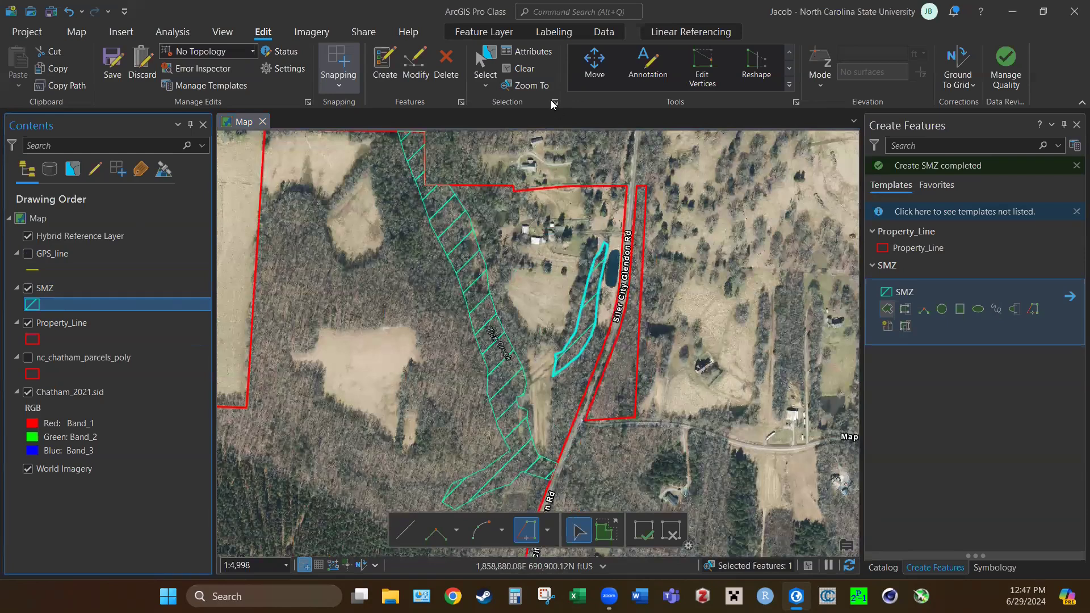
left_click(523, 75)
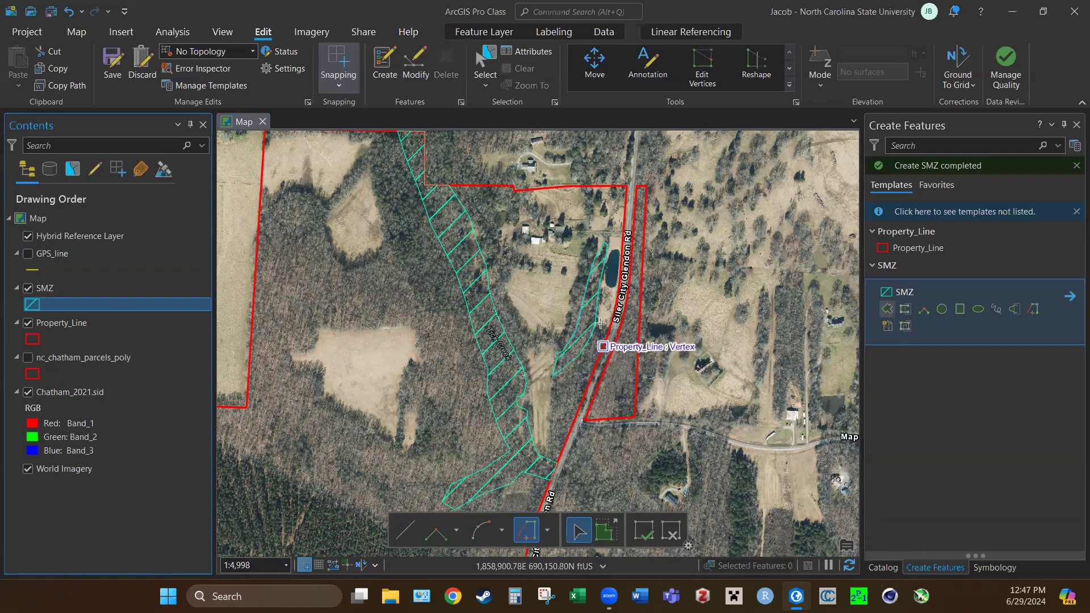
Select the SMZ layer and apply its uncommitted polygon symbol formatting.
scroll(573, 361, "down", 1)
scroll(625, 271, "down", 1)
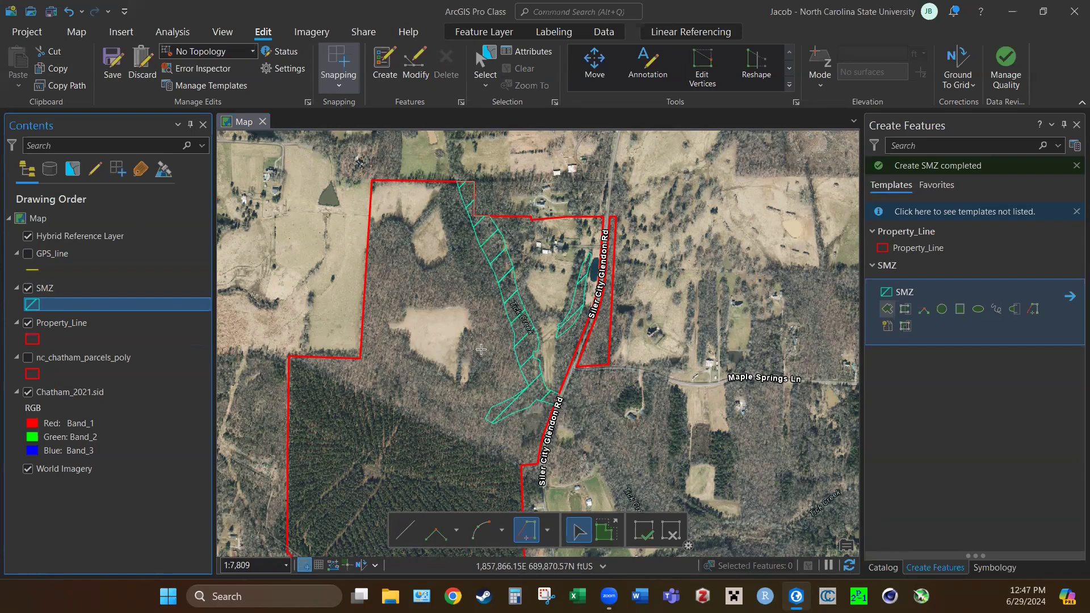
left_click(46, 291)
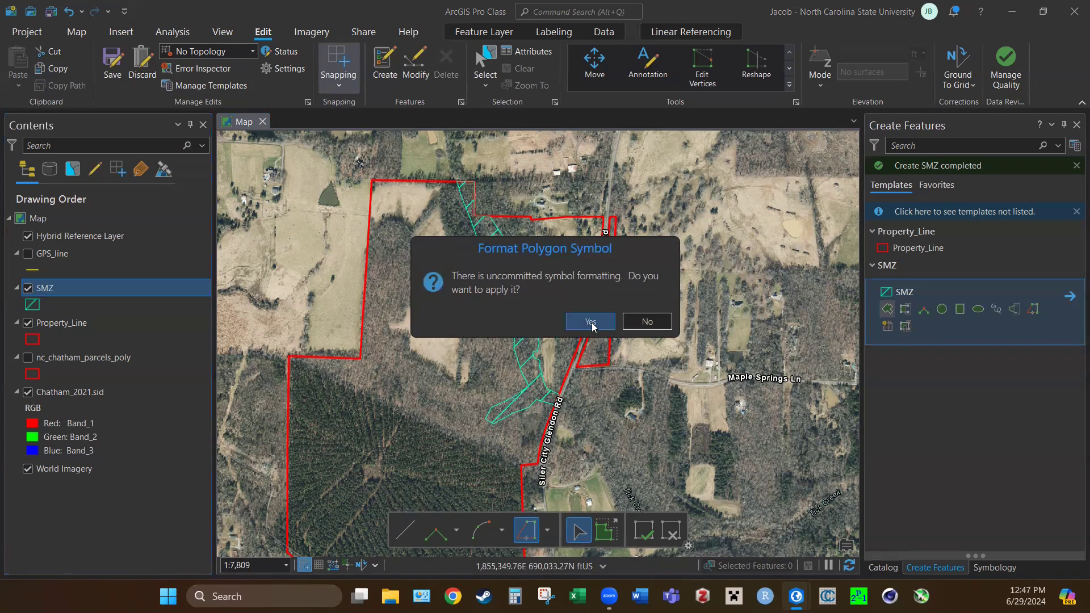
left_click(591, 321)
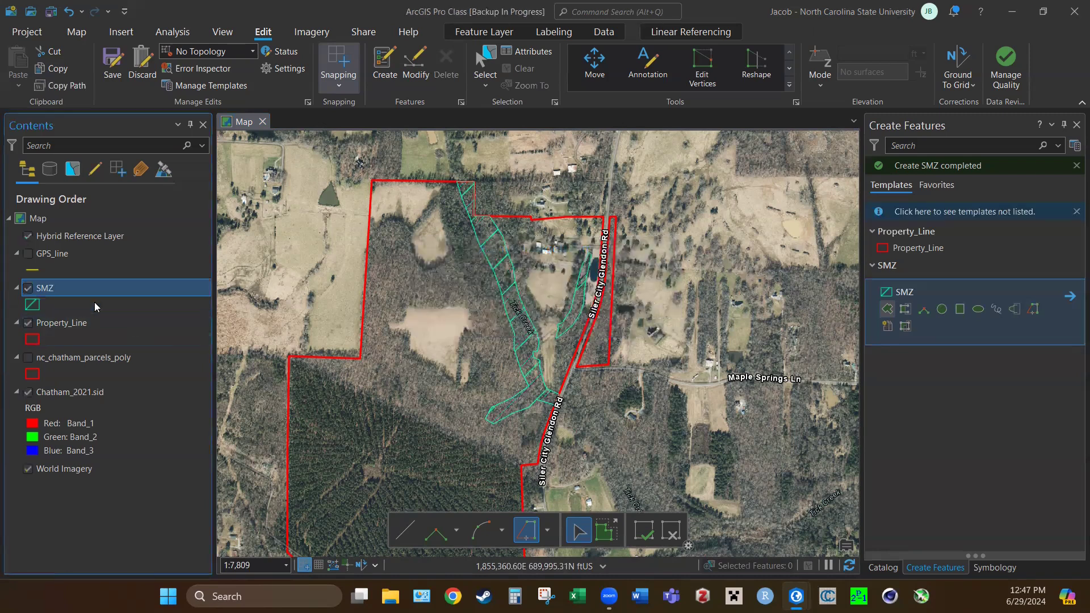
Open the SMZ attribute table, examine the polygon records and their Landowner and Acres fields, and close the table.
right_click(55, 292)
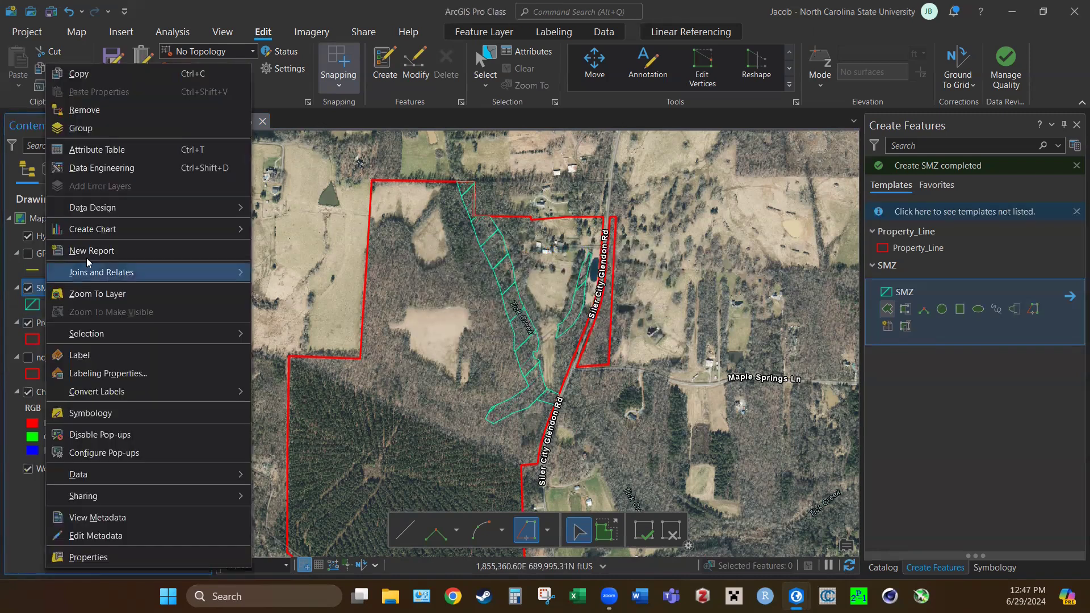
left_click(103, 153)
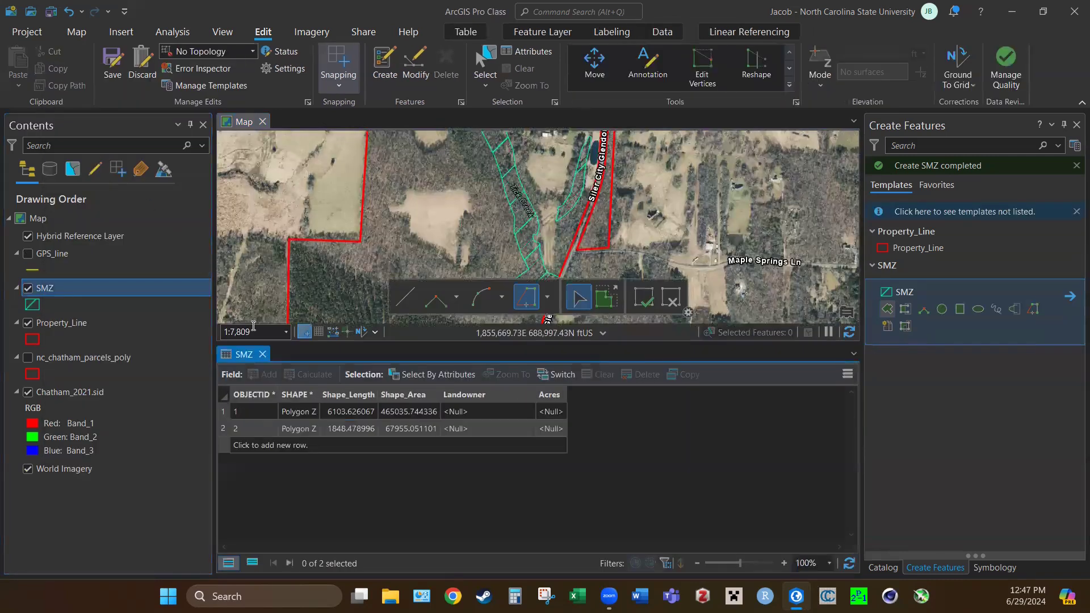
left_click(253, 411)
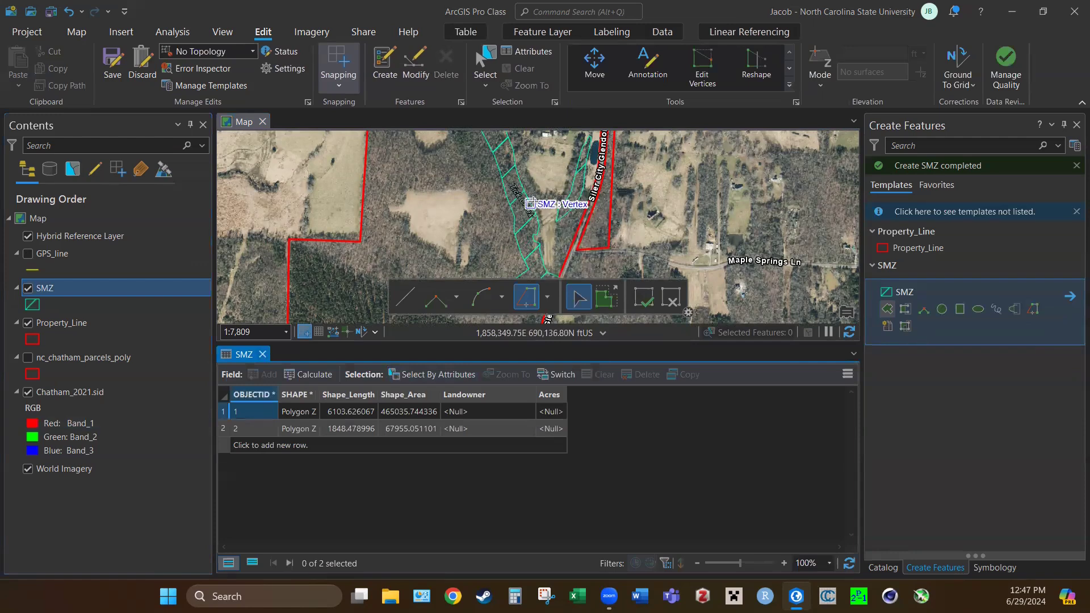
left_click(262, 354)
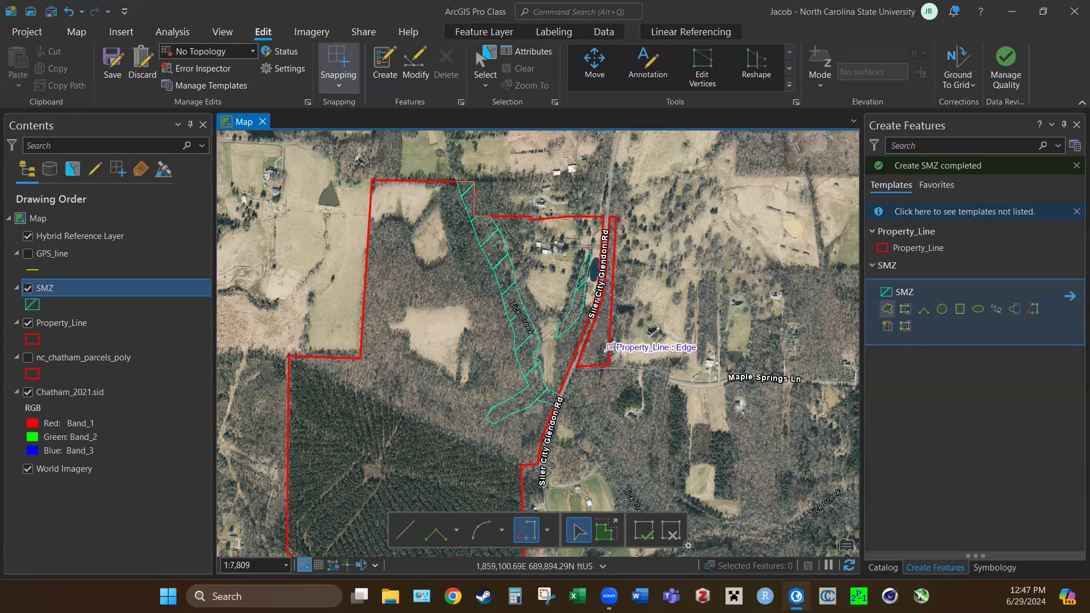
scroll(612, 341, "up", 1)
scroll(587, 419, "down", 1)
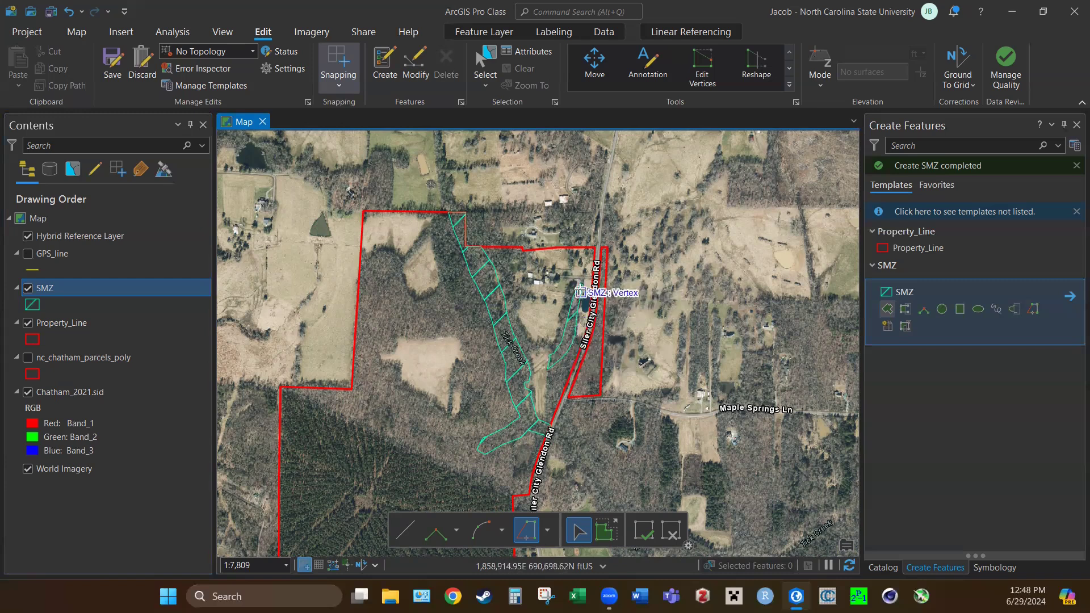
scroll(565, 375, "up", 2)
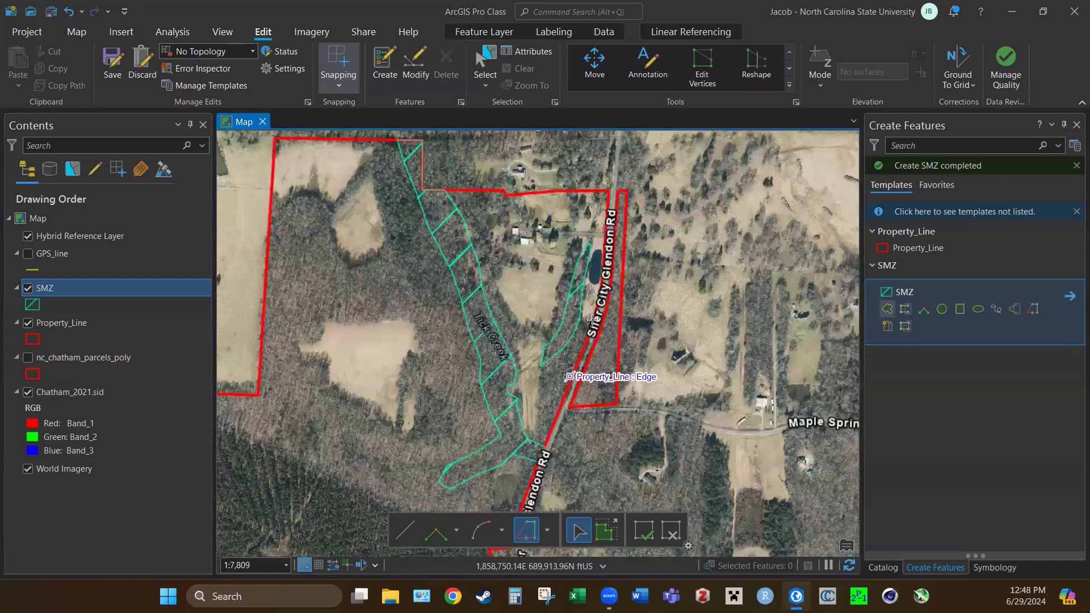
Select both SMZ polygons, merge them into one feature in the SMZ layer, and clear the selection.
scroll(545, 372, "up", 1)
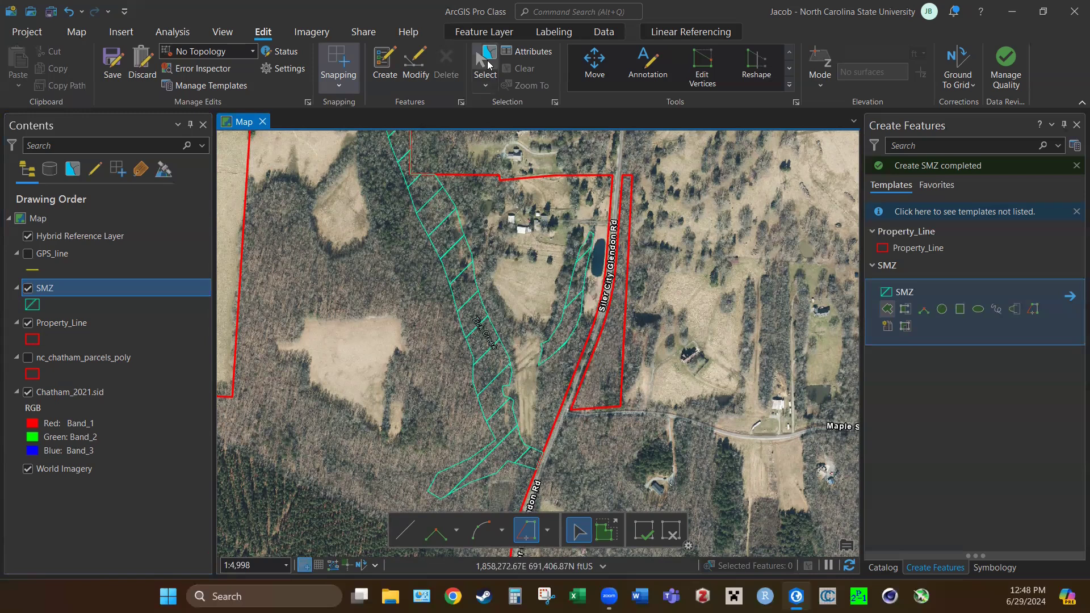
left_click(484, 52)
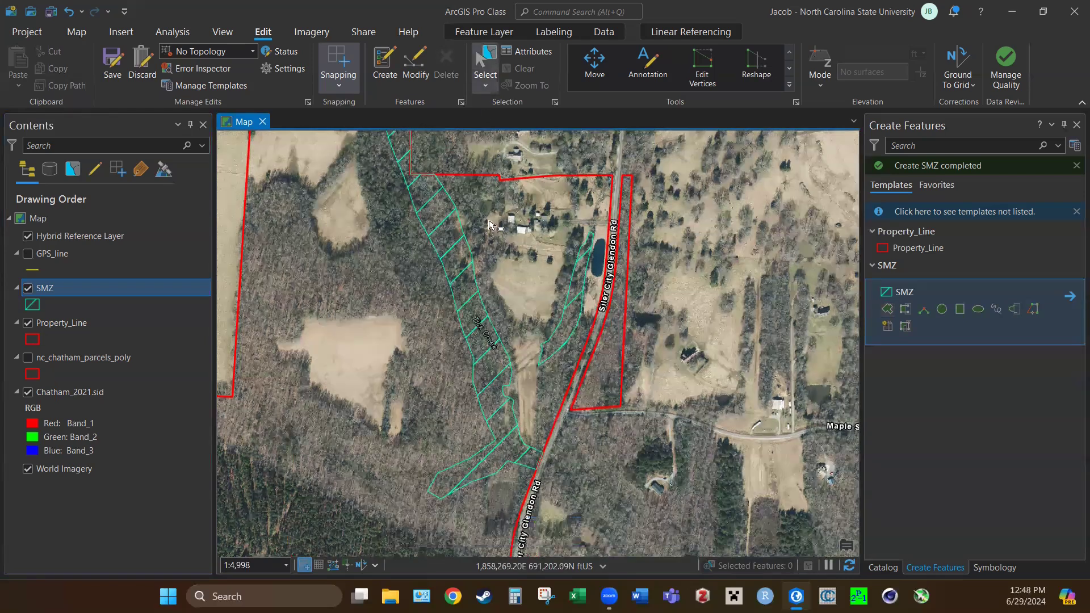
left_click(486, 371)
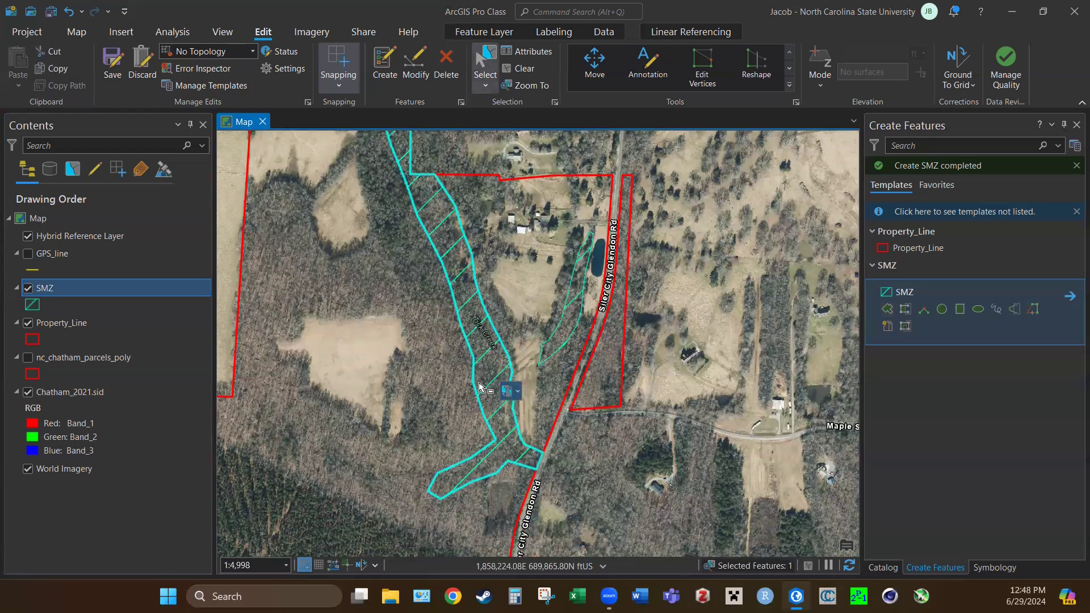
left_click(575, 320, "shift")
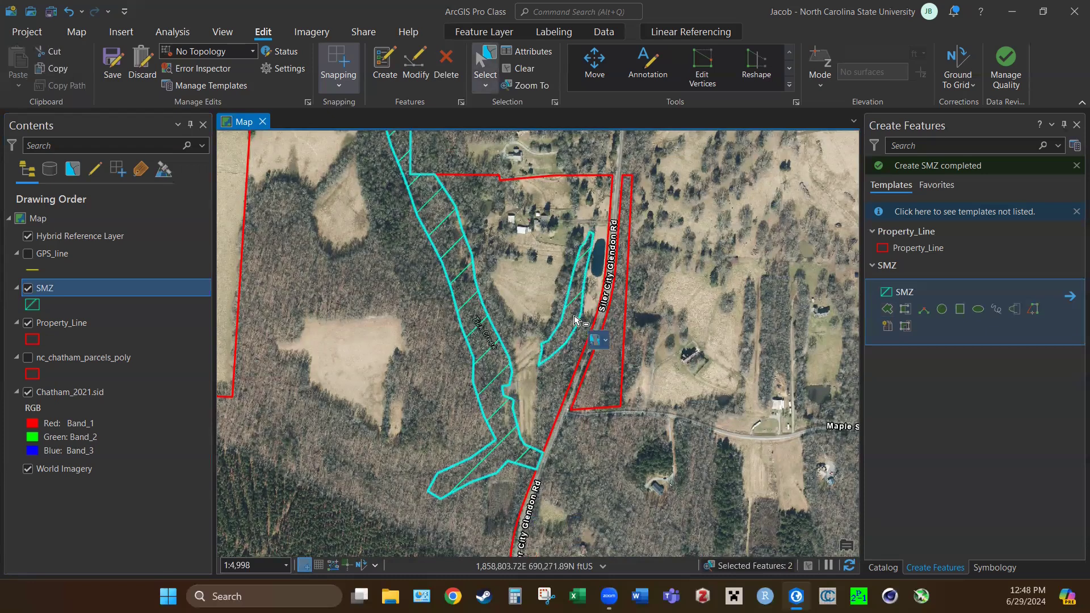
left_click(789, 83)
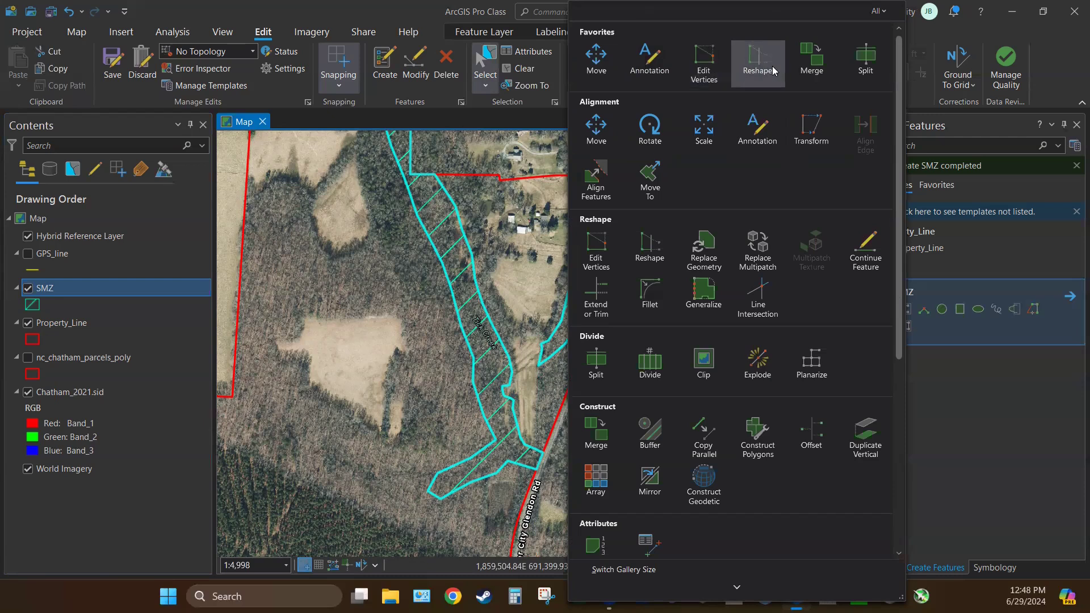
left_click(811, 71)
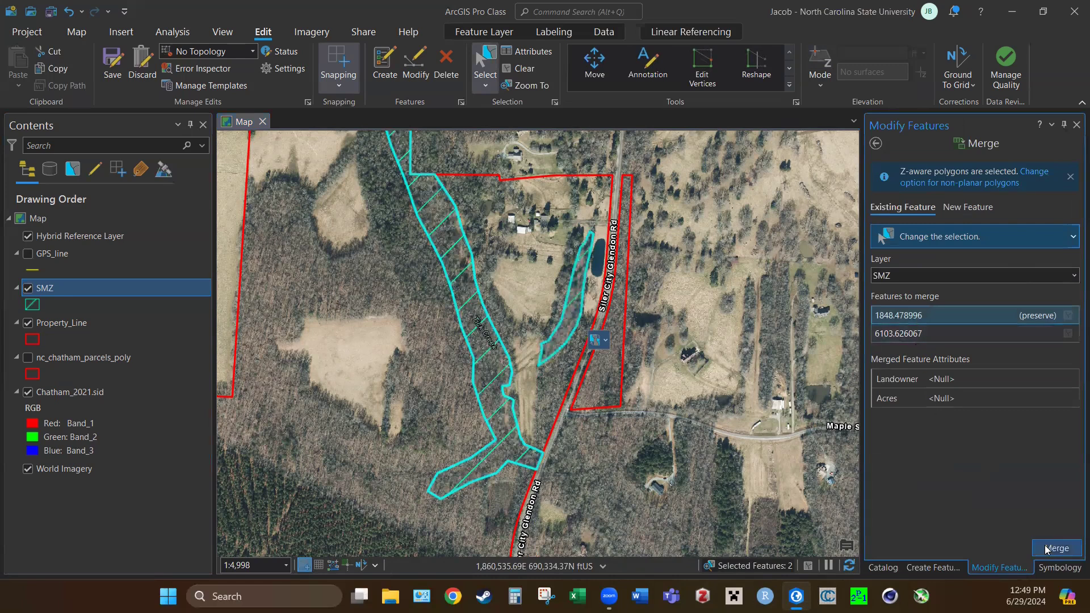
left_click(1071, 551)
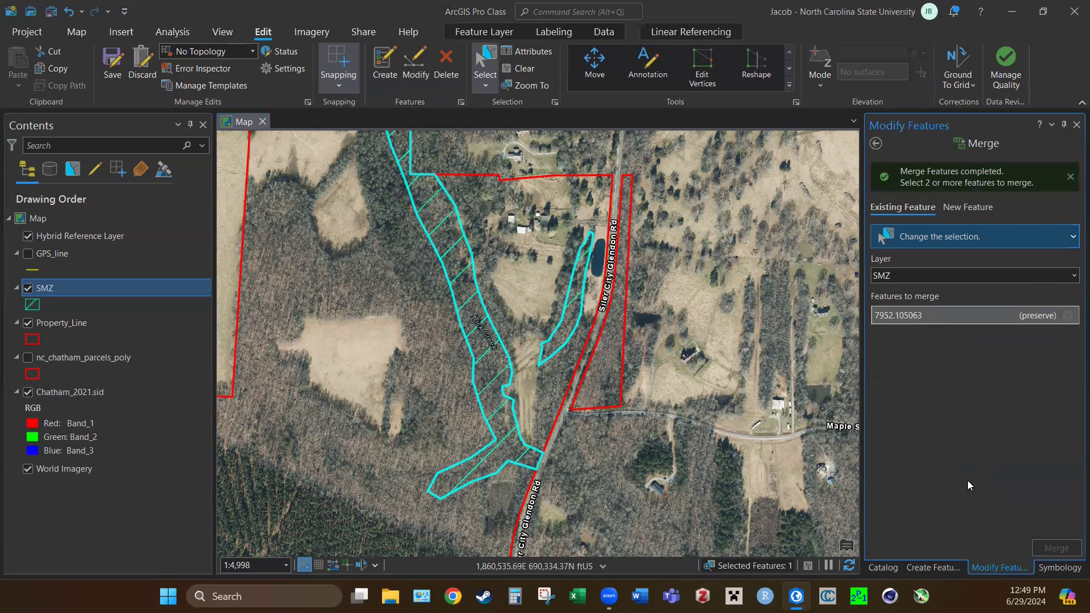
left_click(521, 69)
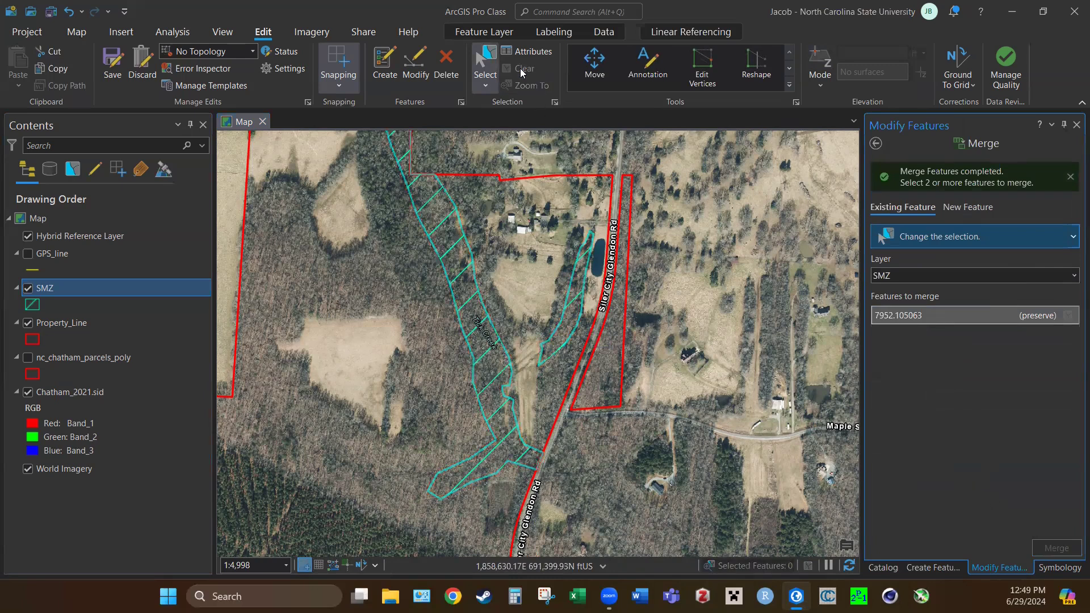
Check the merged SMZ polygon by selecting it on the map, then select the surrounding property polygon and clear the selection.
left_click(489, 389)
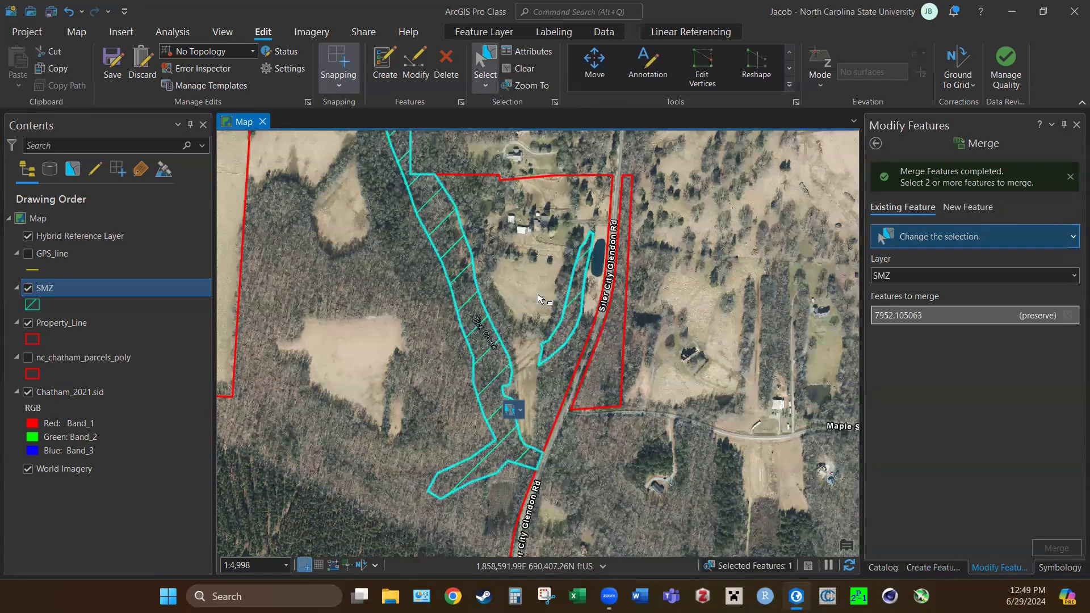
left_click(410, 340)
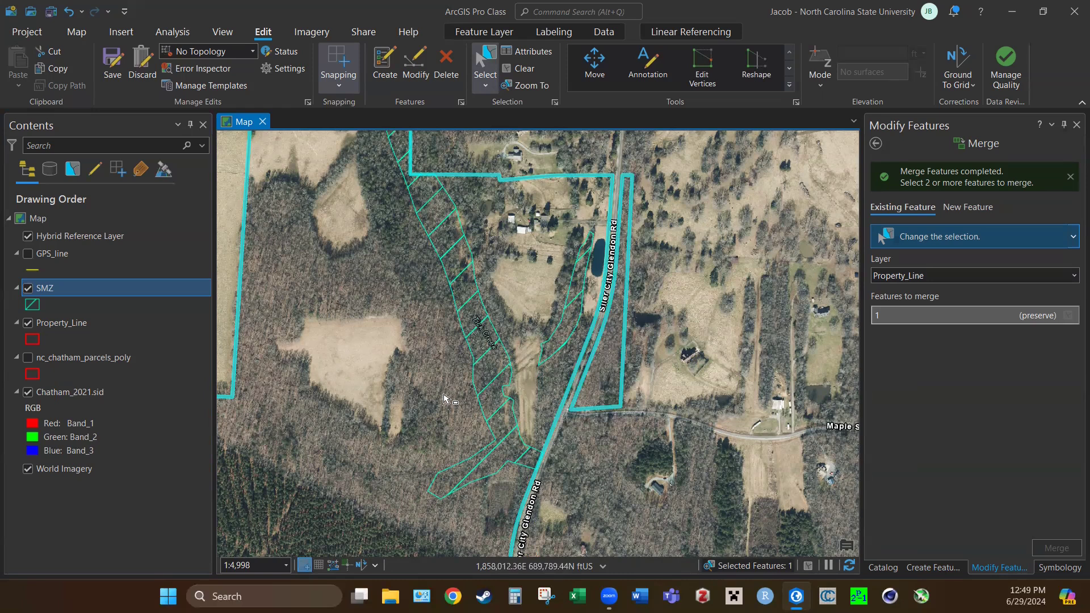
left_click(529, 67)
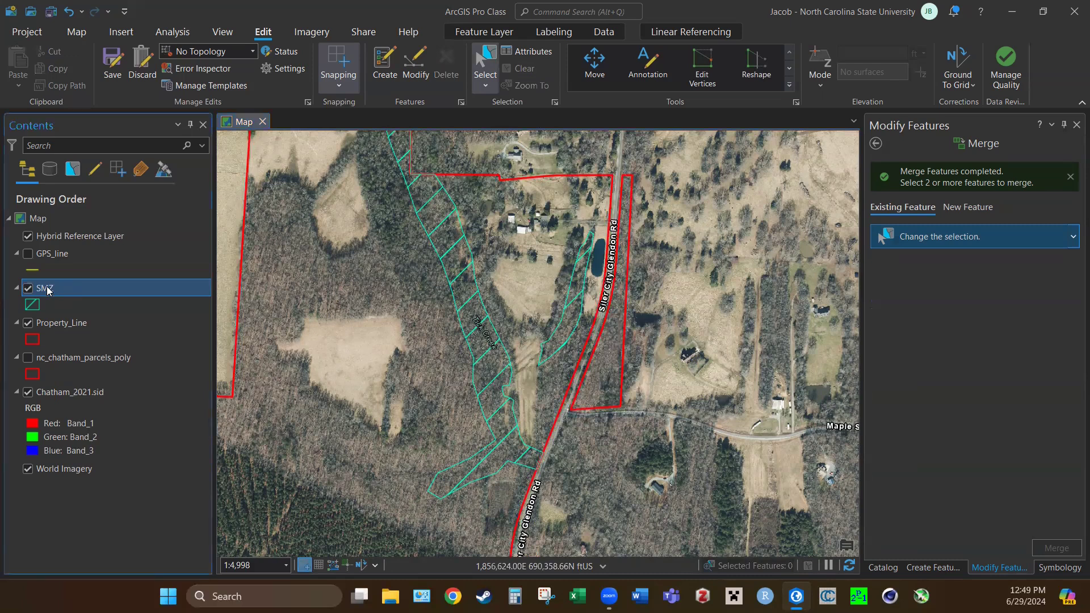
Open the SMZ attribute table and enter the landowner's surname in the merged polygon's Landowner field.
right_click(48, 289)
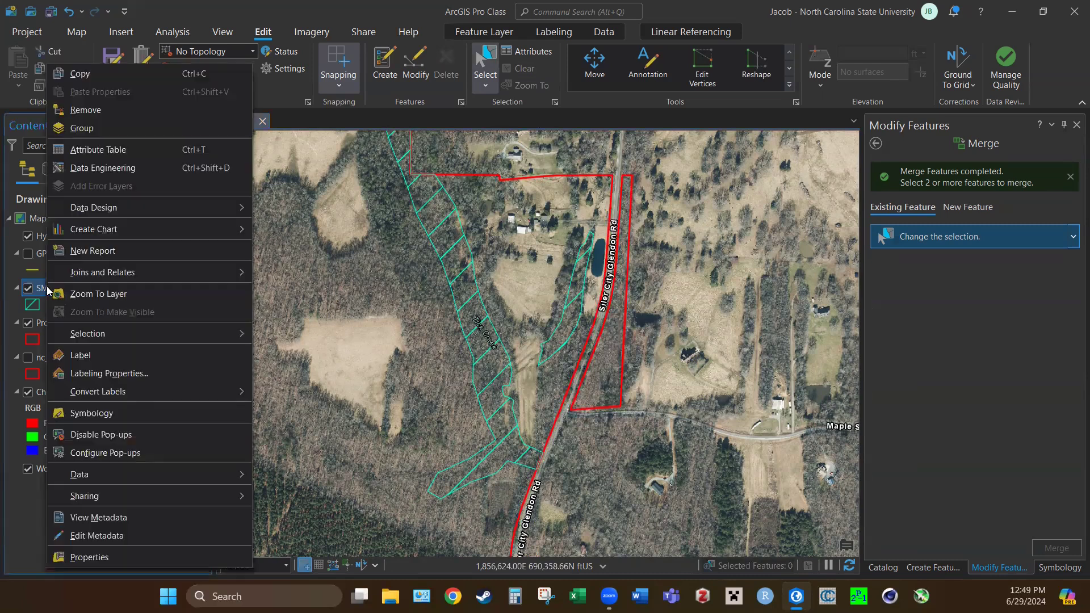
left_click(113, 151)
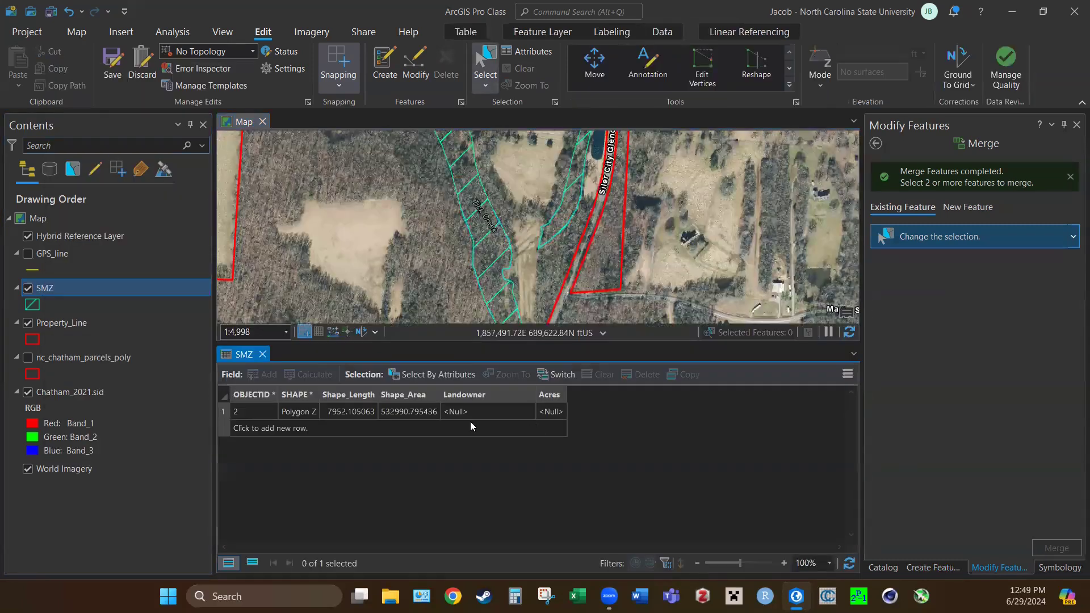
left_click(477, 415)
left_click(477, 417)
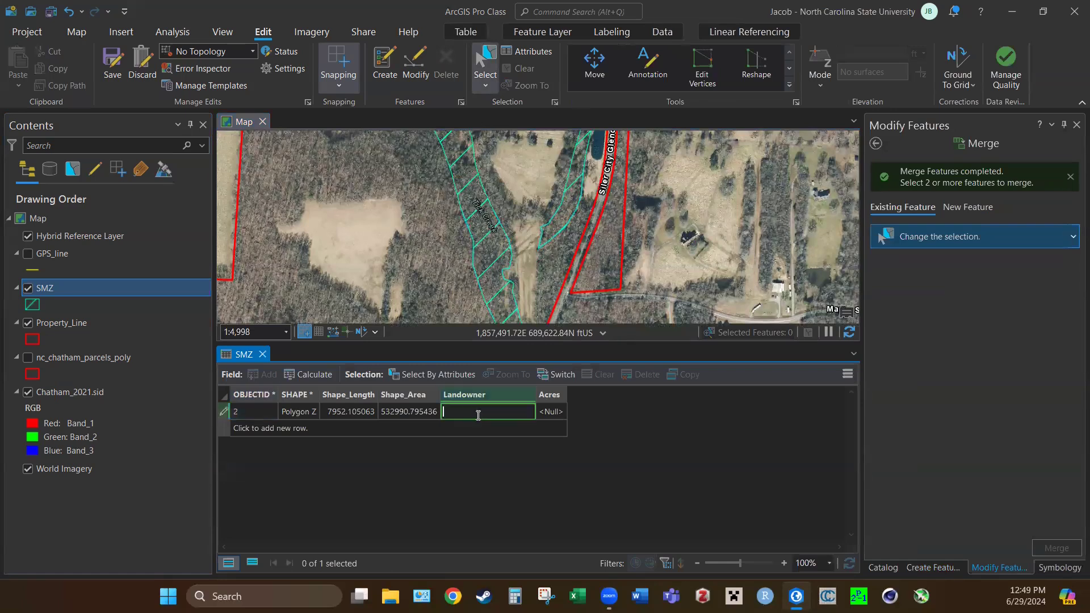
type("Smith")
left_click(562, 410)
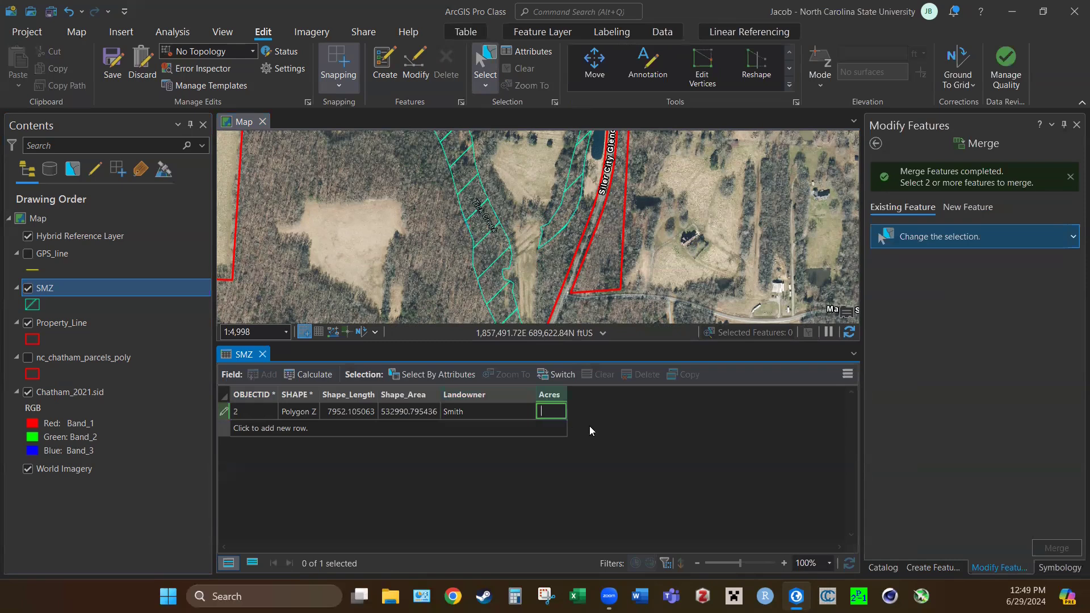
Open Calculate Geometry for the Acres field of the SMZ table and save the pending edits.
right_click(550, 394)
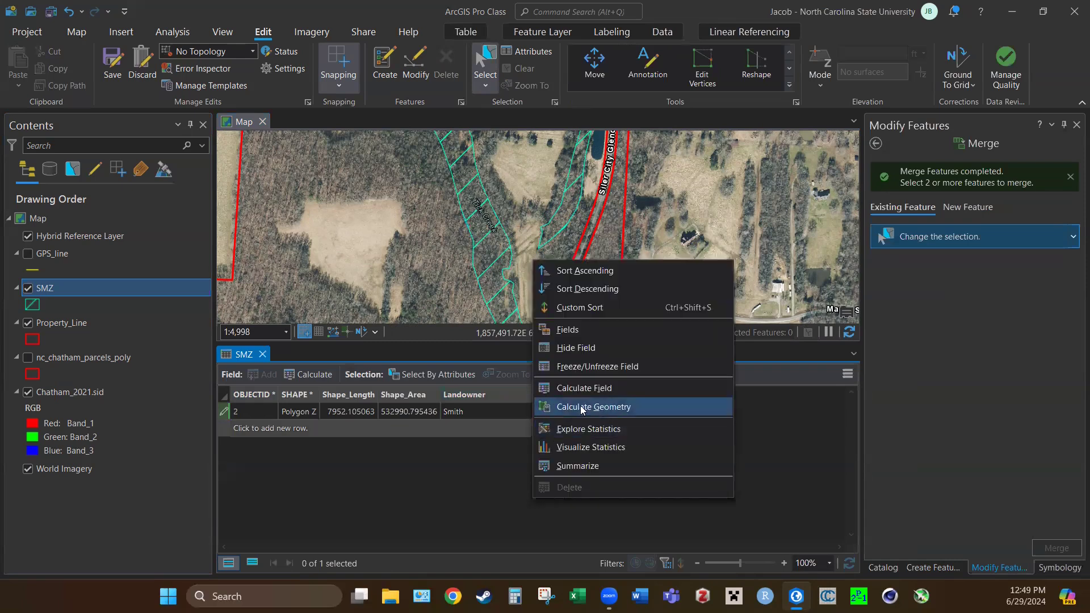
left_click(582, 407)
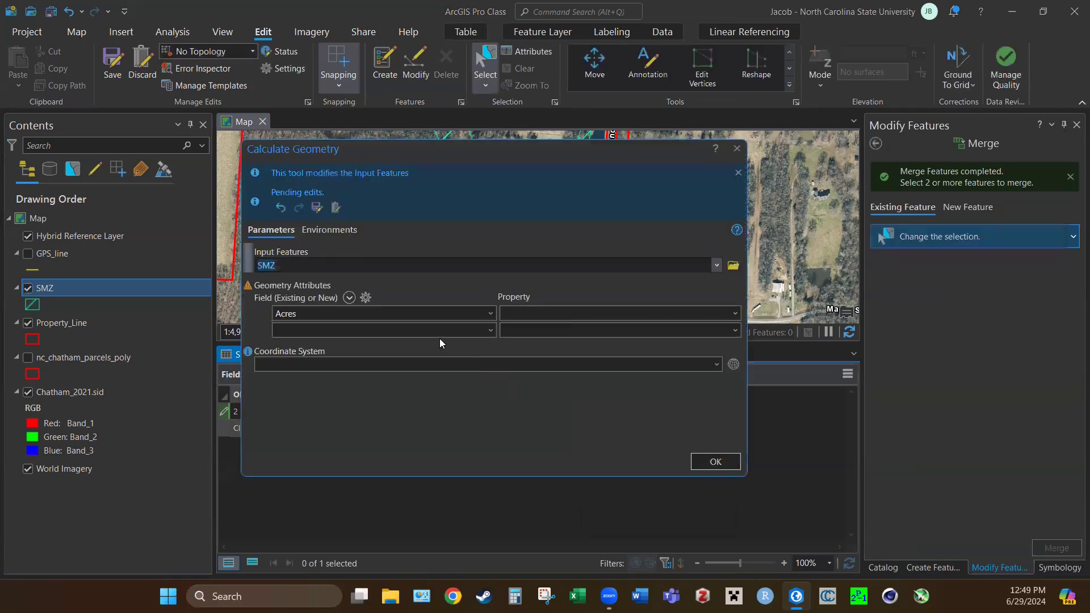
left_click(316, 208)
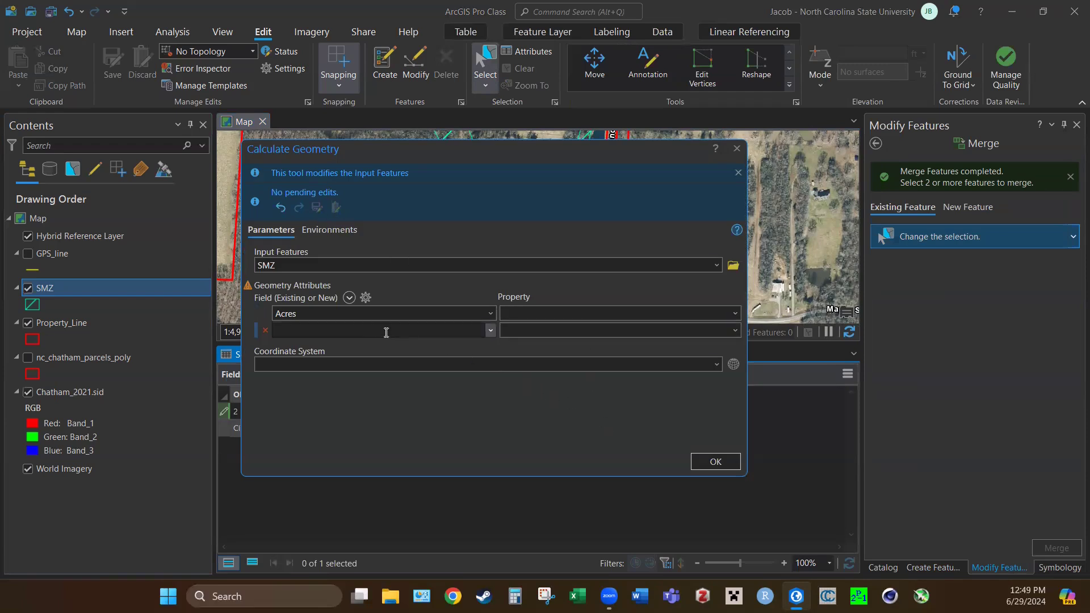
Calculate Acres from the Area property in US Survey Acres, using the NAD_1983_StatePlane_North_Carolina_FIPS_3200_Feet coordinate system.
left_click(735, 314)
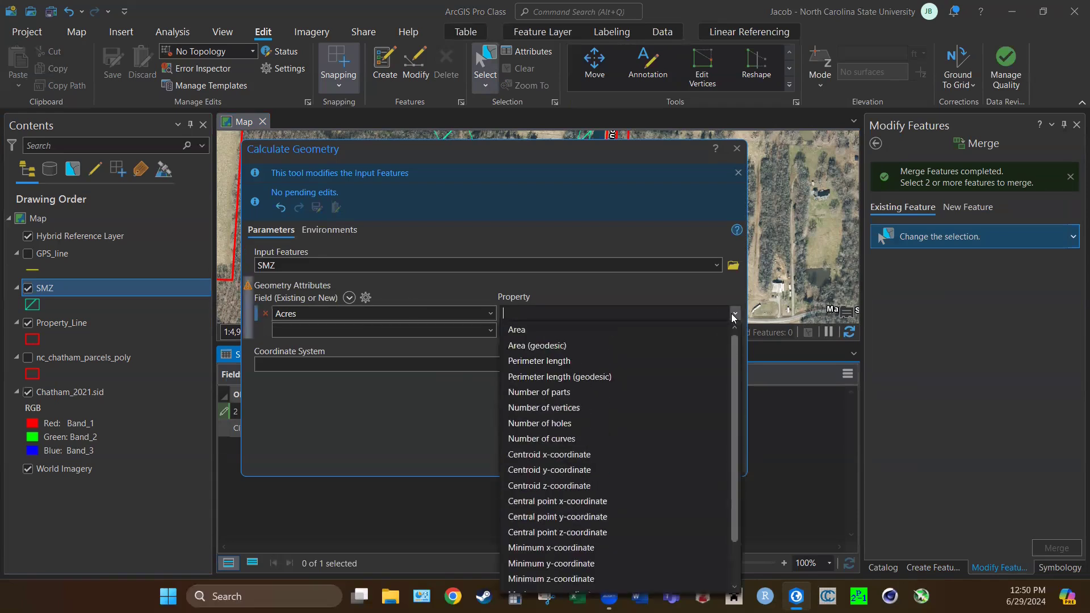
left_click(534, 329)
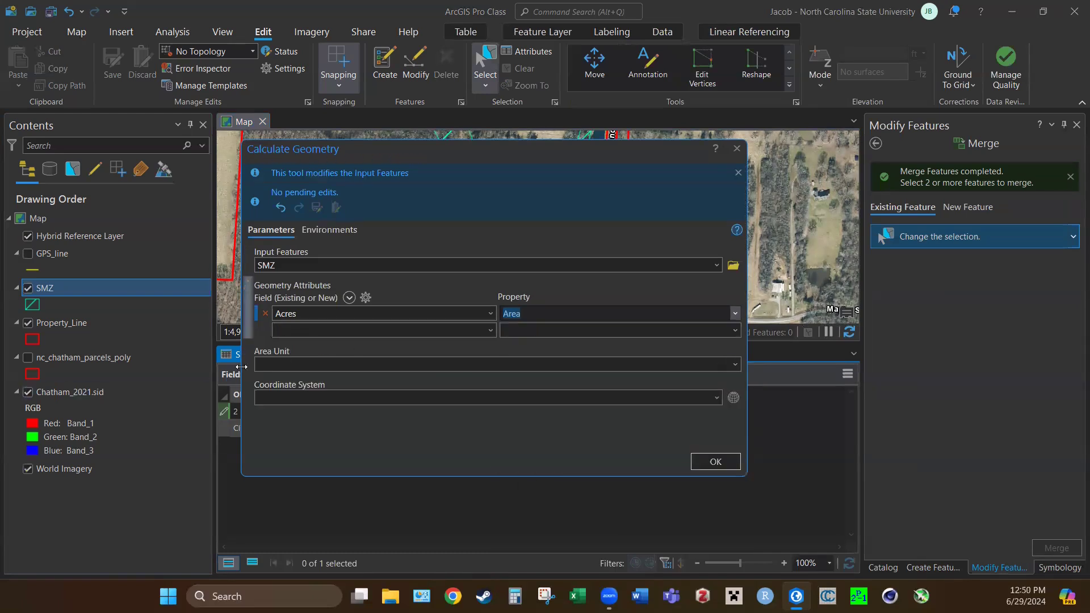
left_click(735, 364)
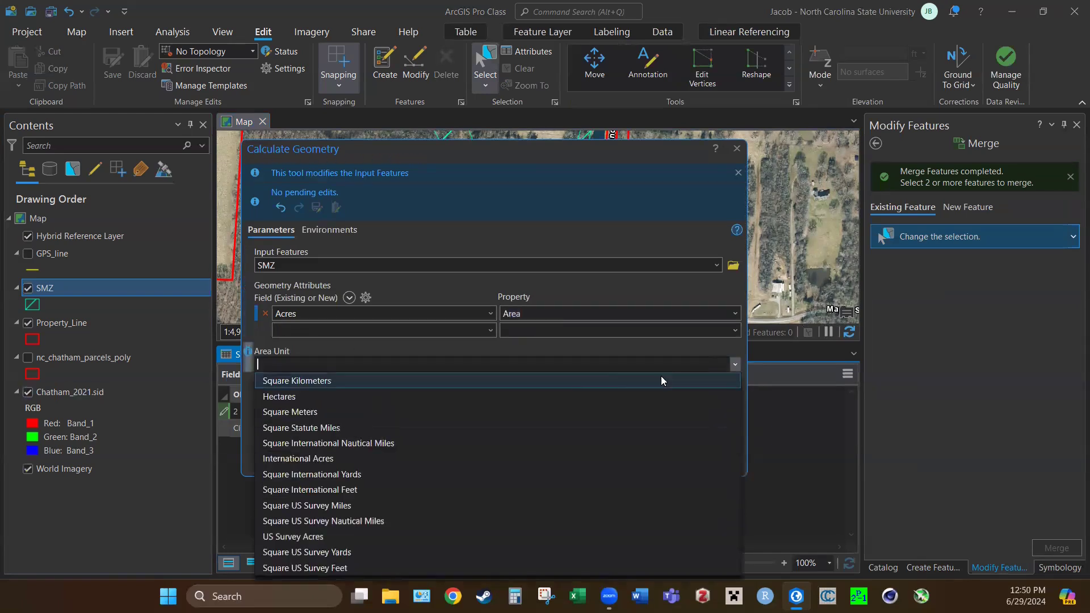
left_click(294, 538)
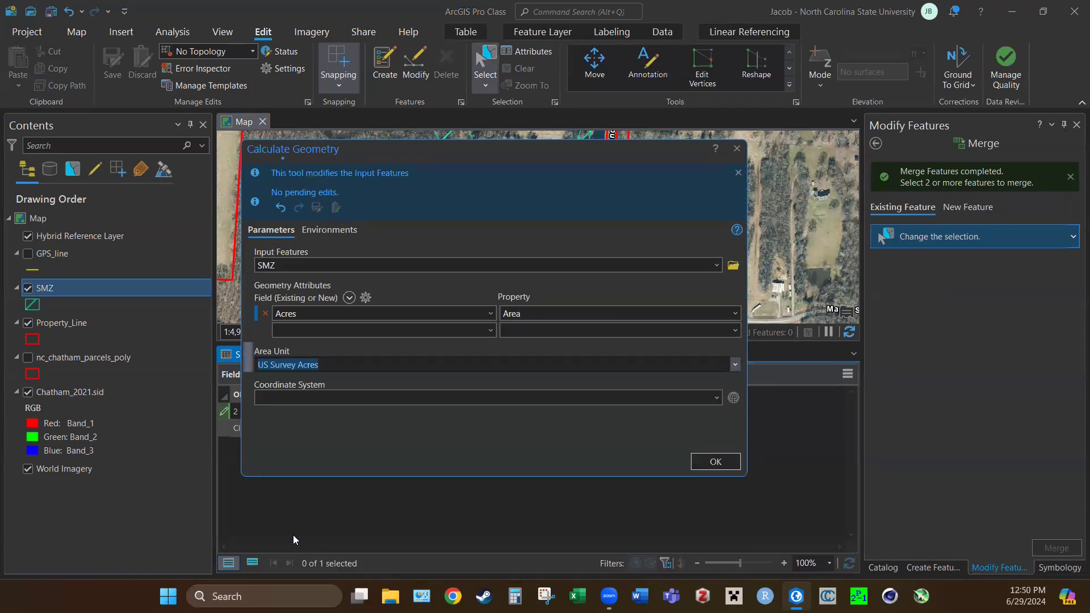
left_click(720, 402)
left_click(365, 414)
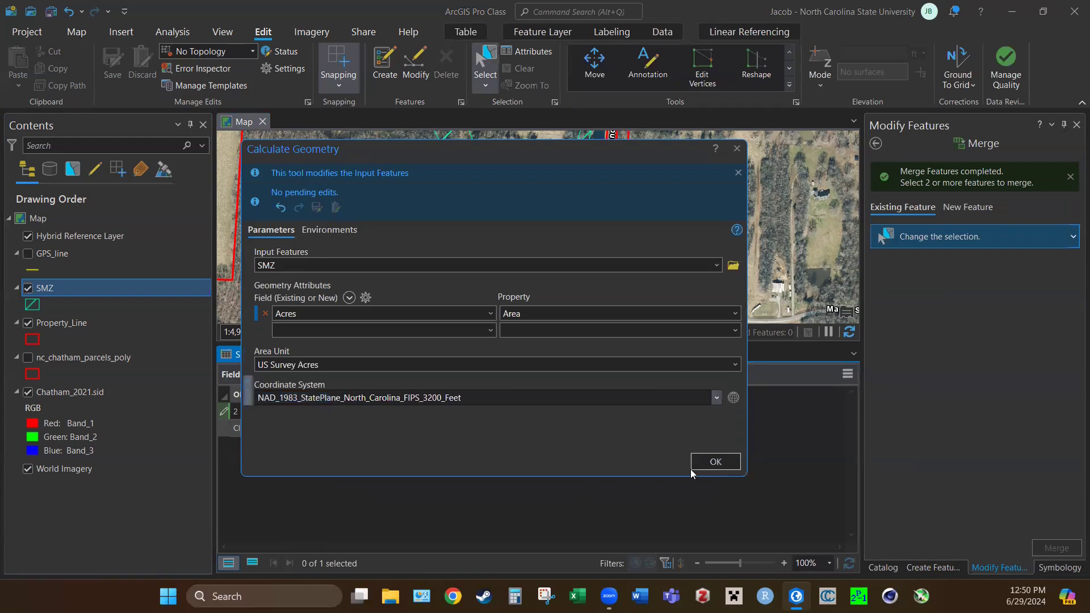
left_click(715, 462)
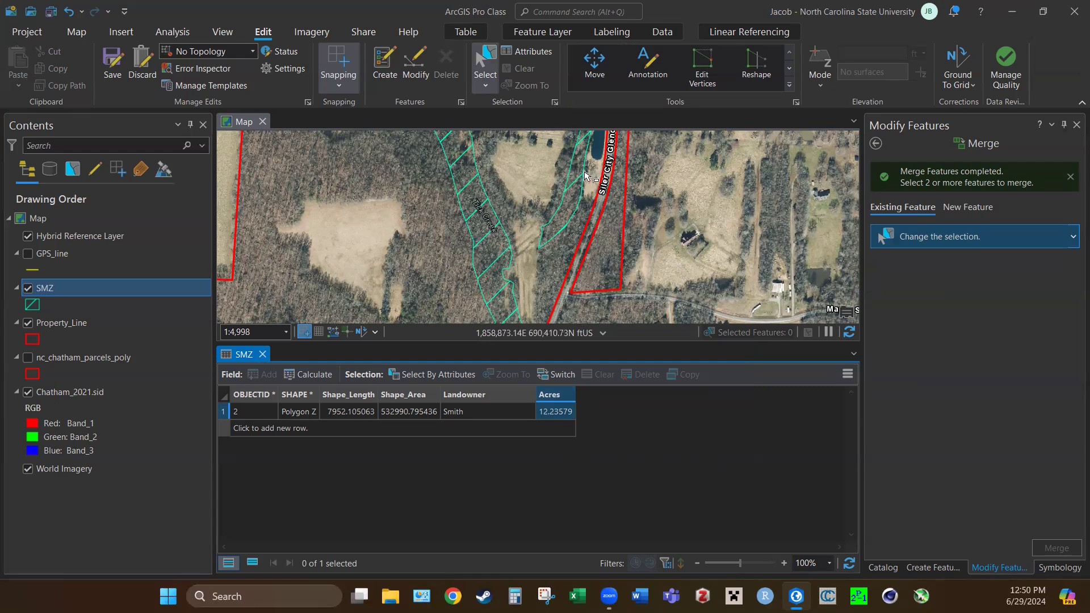
Close the SMZ attribute table and bring the whole property boundary into view on the map.
scroll(568, 257, "down", 2)
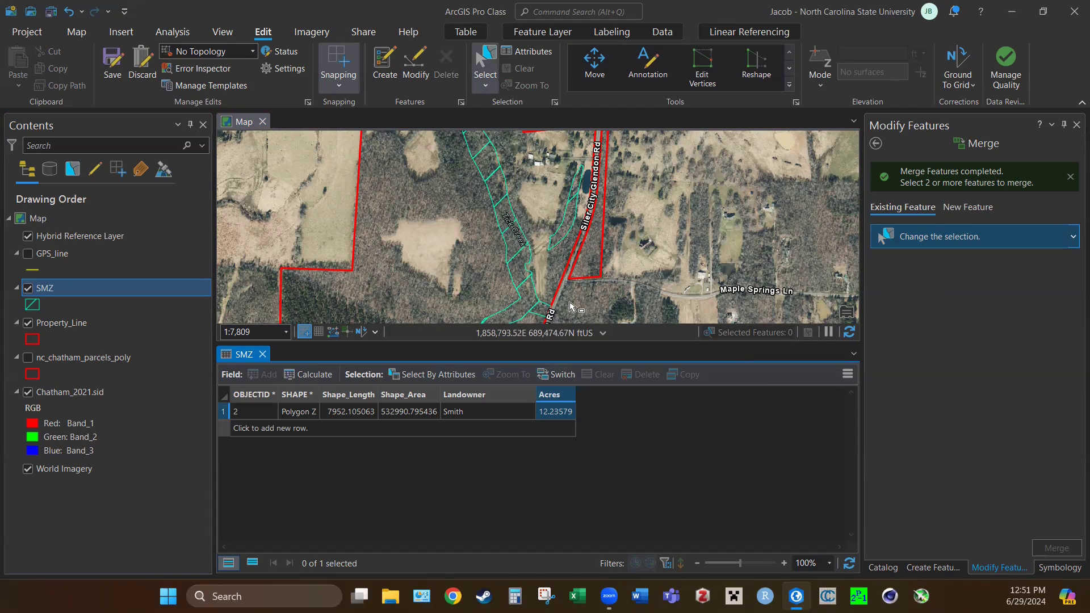
scroll(493, 177, "down", 2)
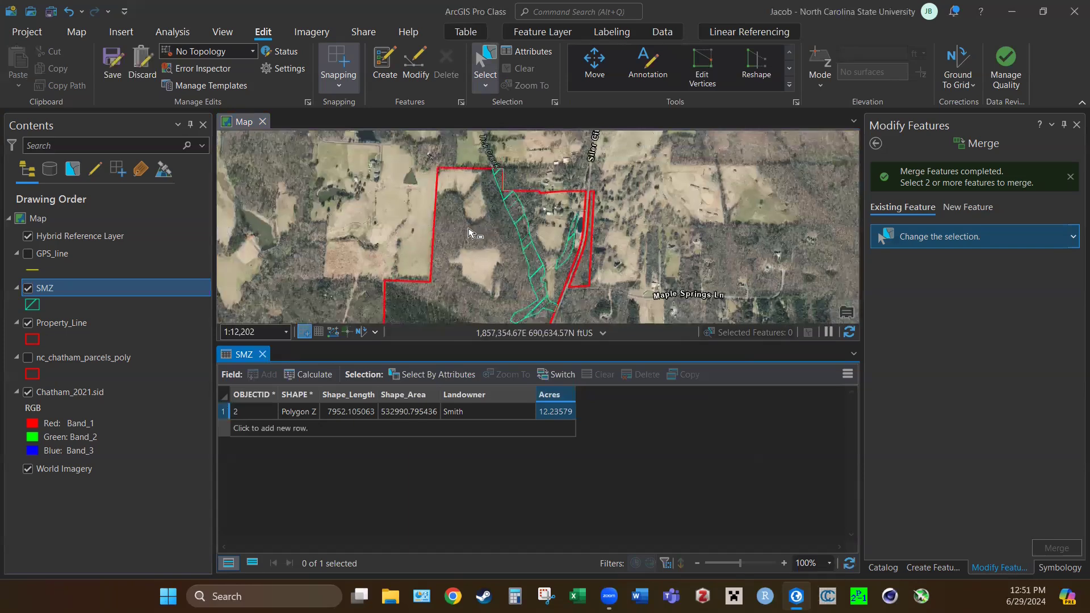
left_click(262, 355)
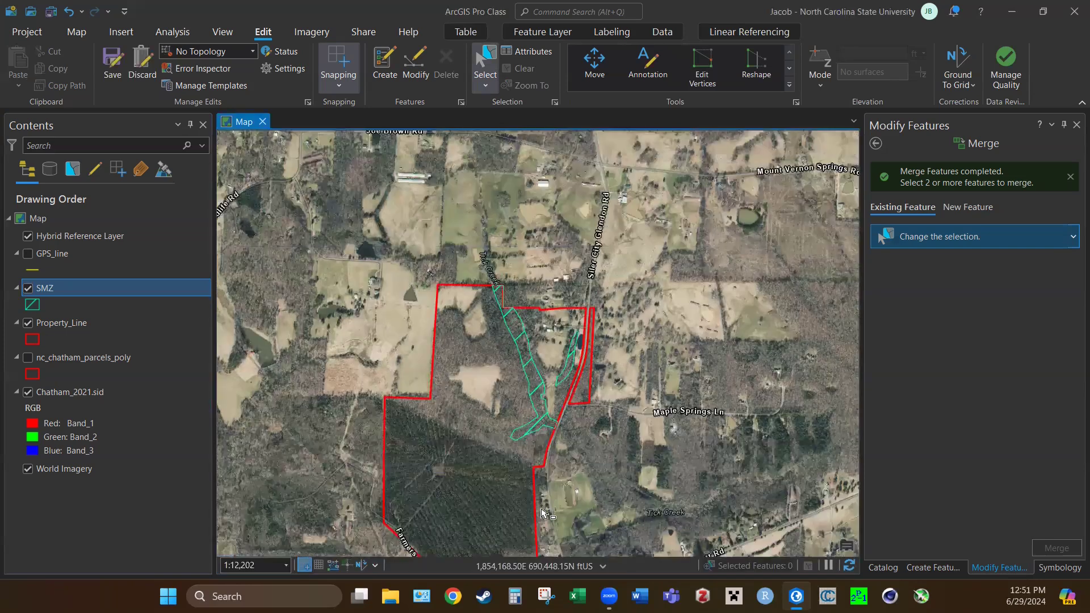
left_click_drag(500, 464, 501, 409)
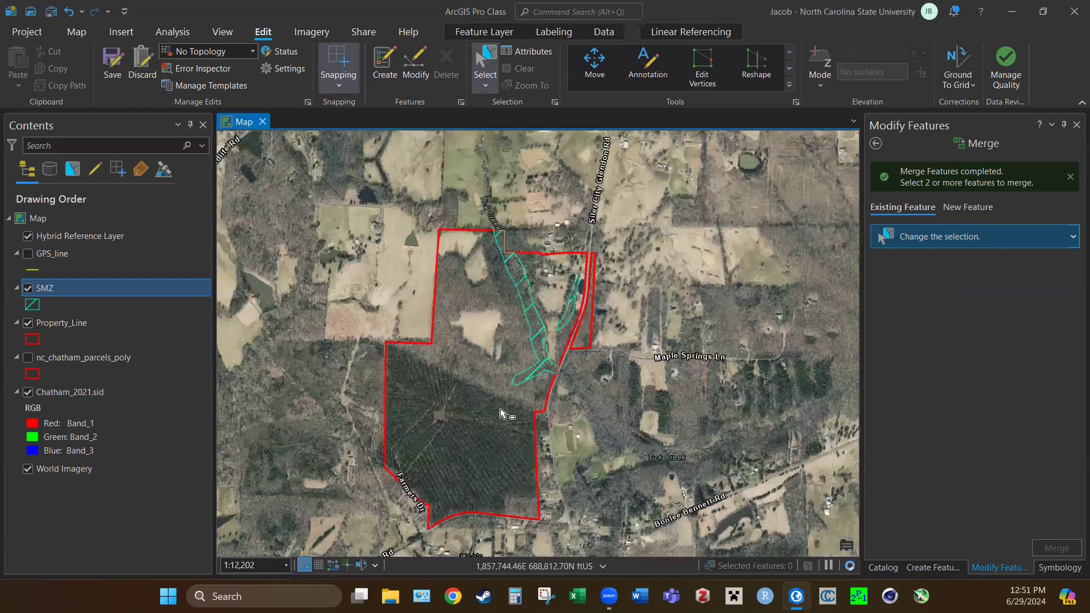